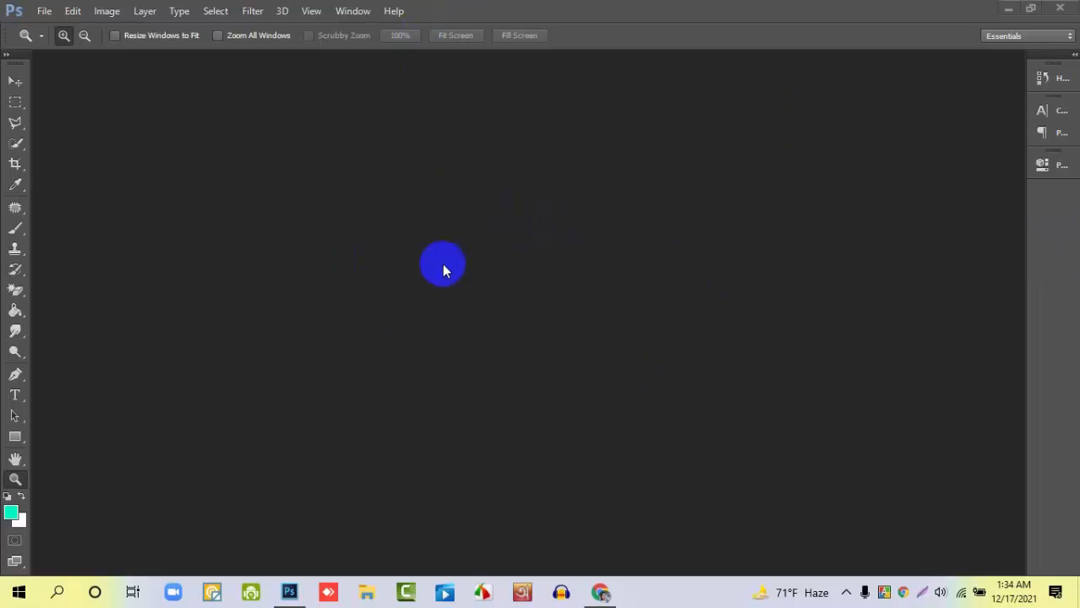
# Display the Adjustments, Layers and Color panels in the workspace
pyautogui.click(353, 18)
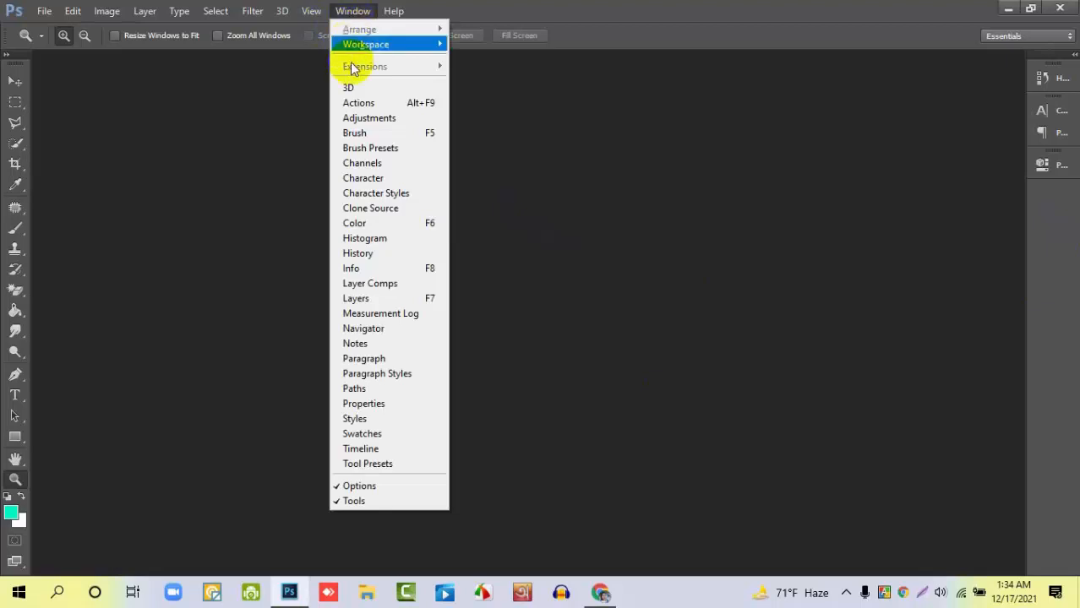
pyautogui.click(344, 120)
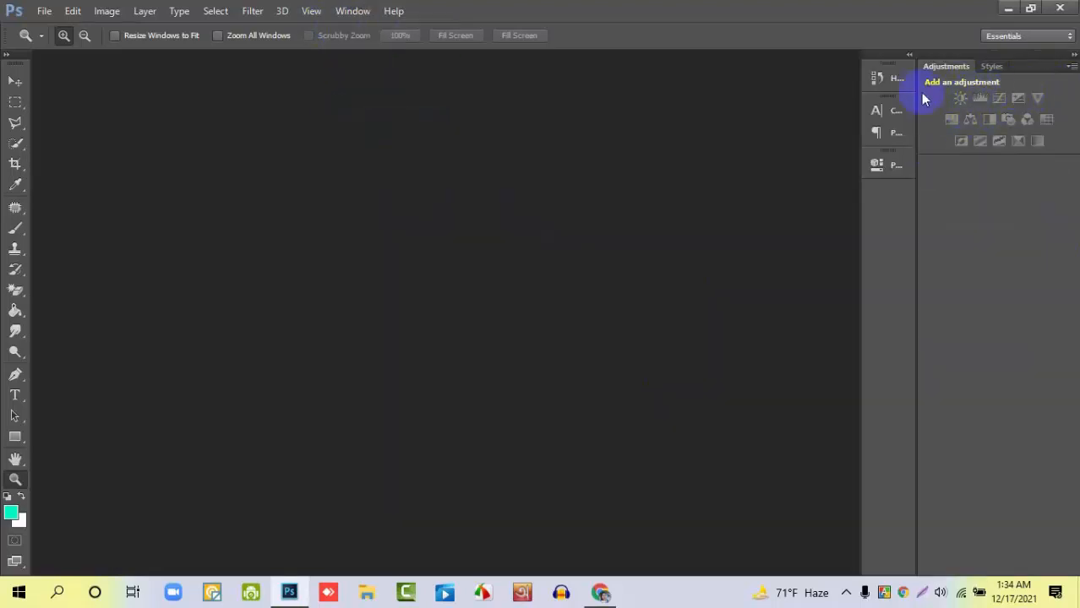
pyautogui.click(350, 11)
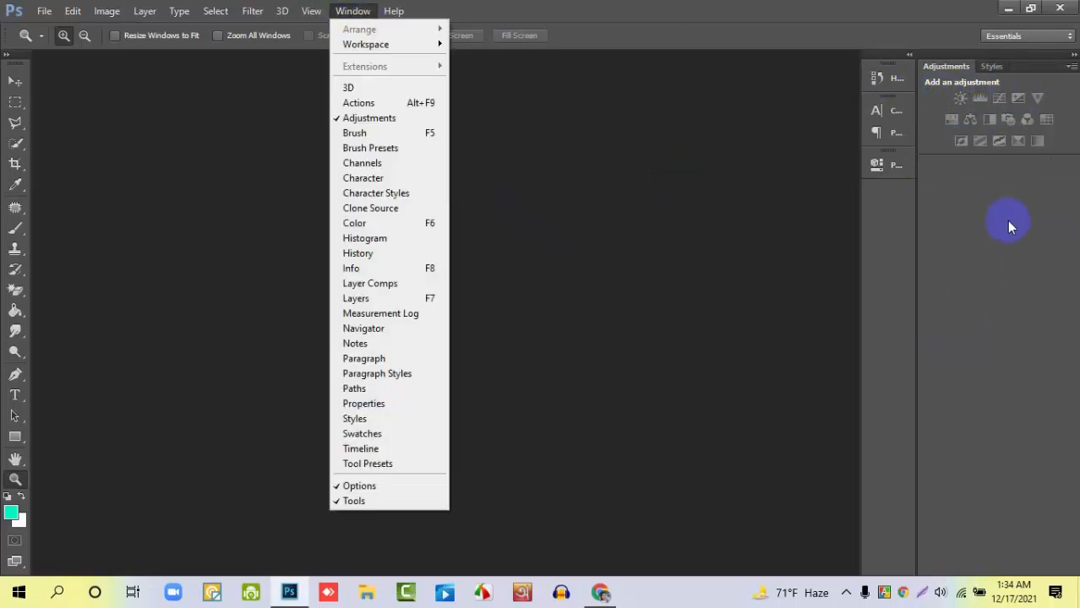
pyautogui.click(347, 300)
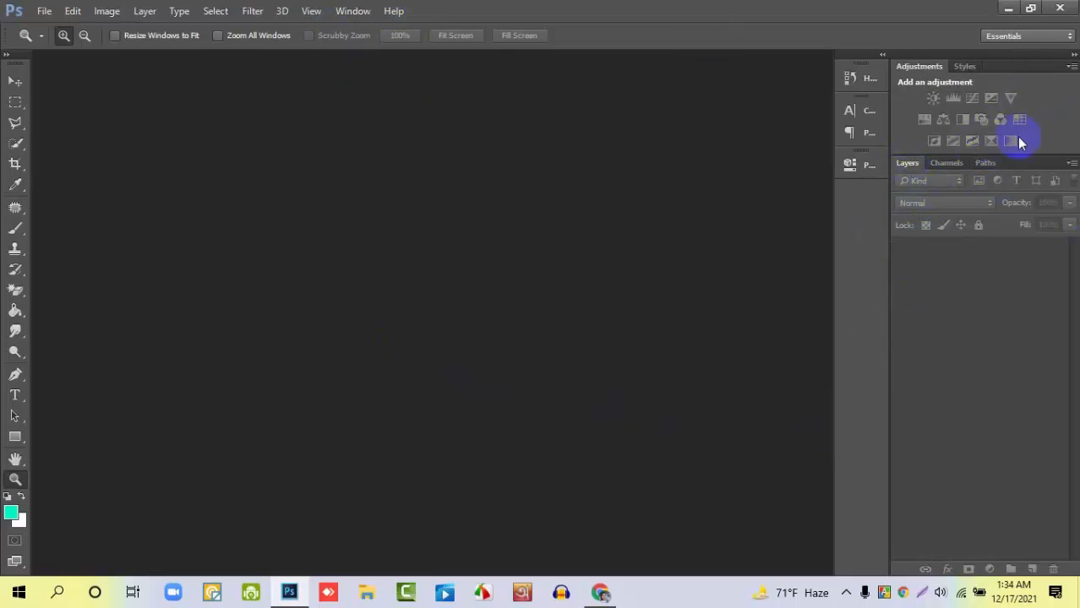
pyautogui.click(349, 11)
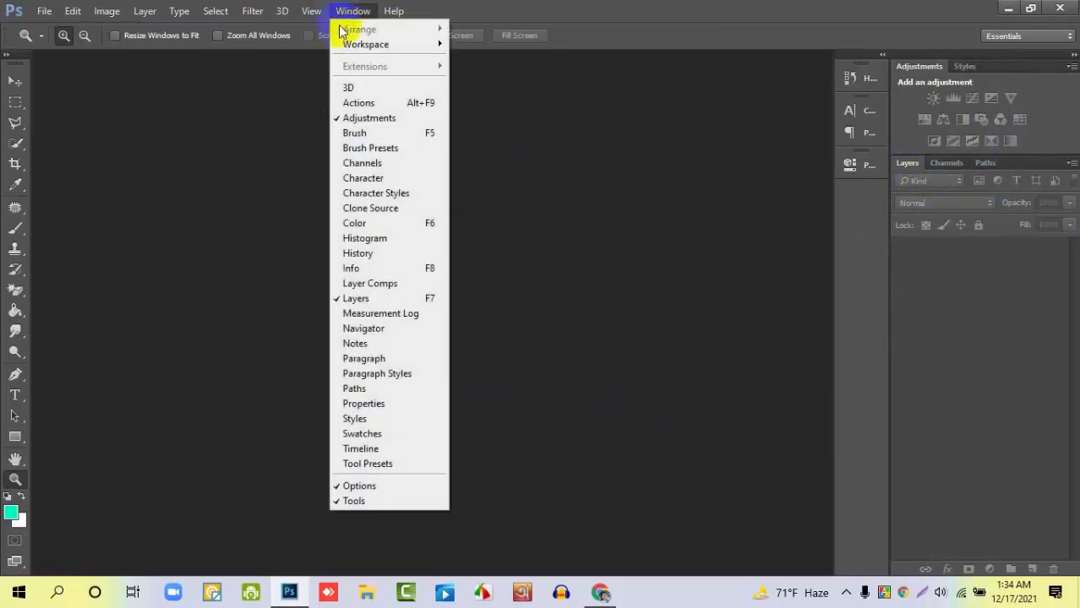
pyautogui.click(338, 223)
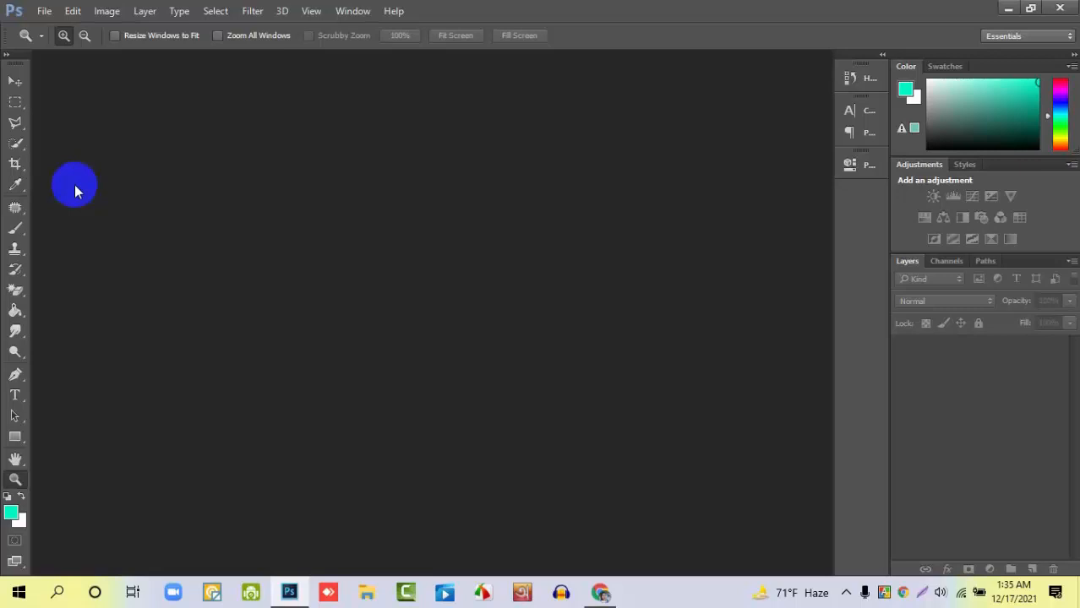
# Open the First-Fruits-Marketing-Produce-Sales image with the dark background from the Example folder
pyautogui.click(45, 12)
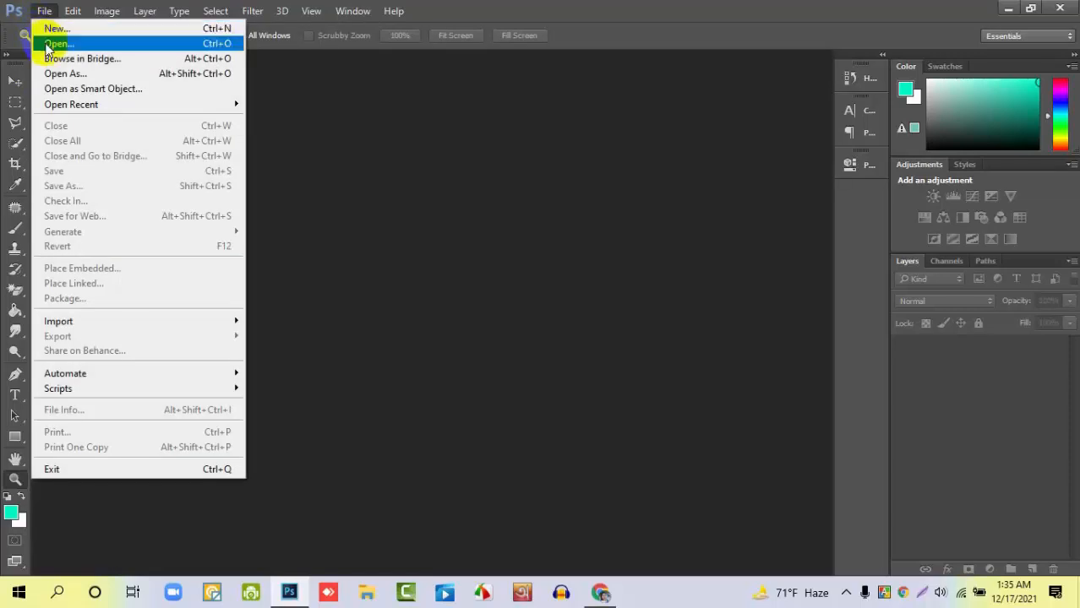
pyautogui.click(46, 45)
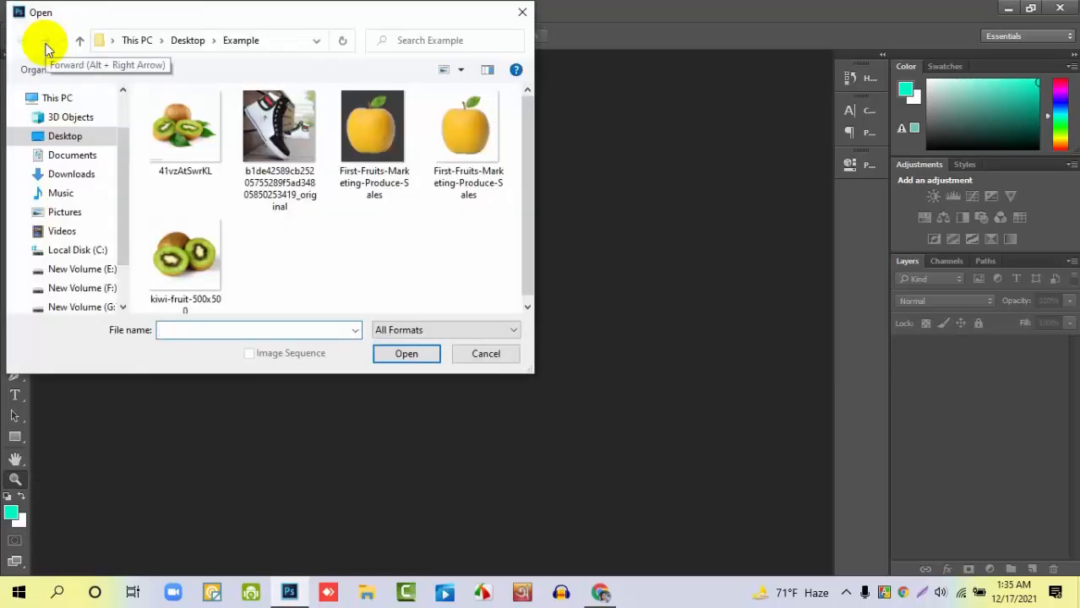
pyautogui.click(376, 150)
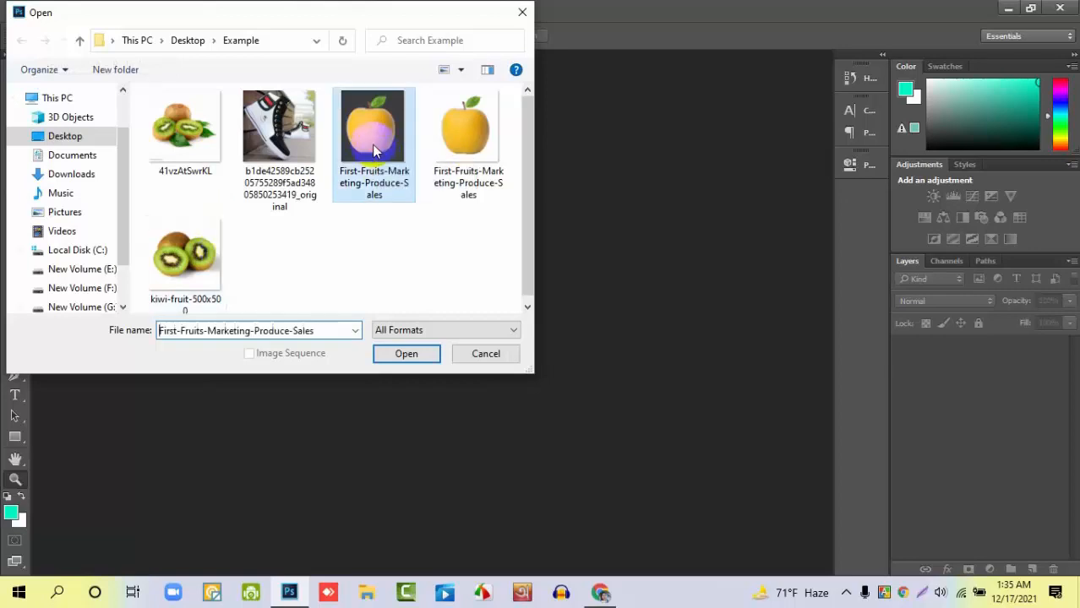
pyautogui.click(393, 355)
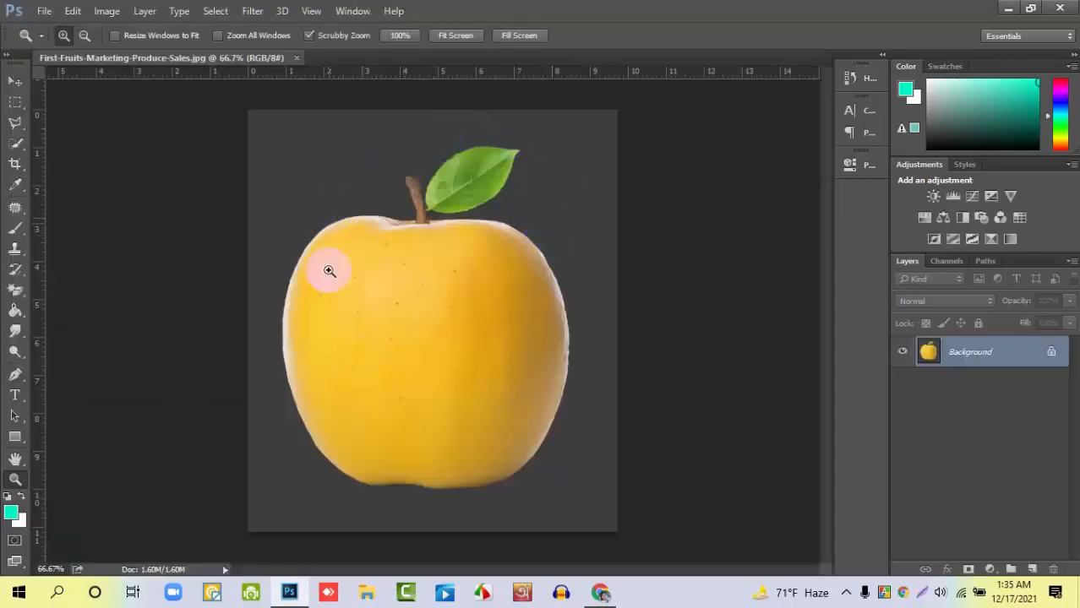
pyautogui.click(15, 80)
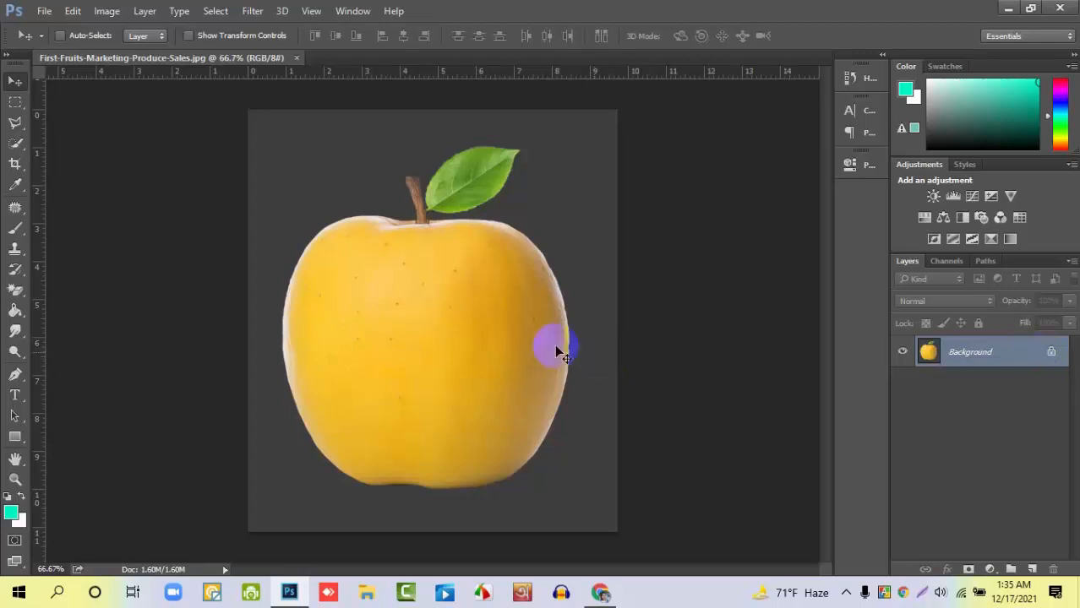
pyautogui.click(15, 374)
pyautogui.click(307, 319)
pyautogui.click(382, 312)
pyautogui.moveTo(397, 315); pyautogui.dragTo(379, 377)
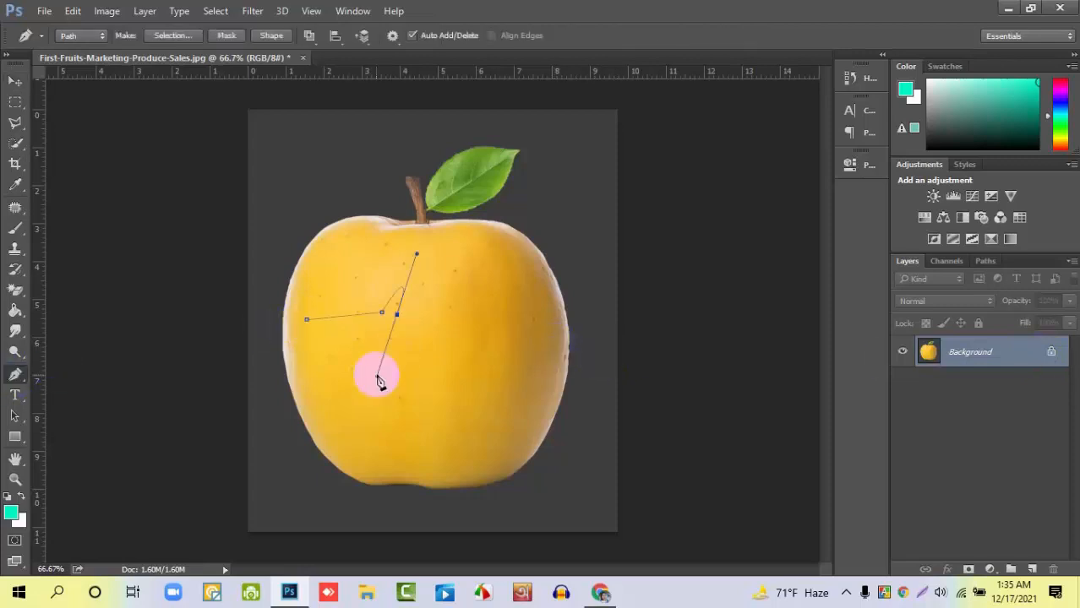
pyautogui.click(398, 364)
pyautogui.click(491, 330)
pyautogui.click(482, 298)
pyautogui.click(426, 302)
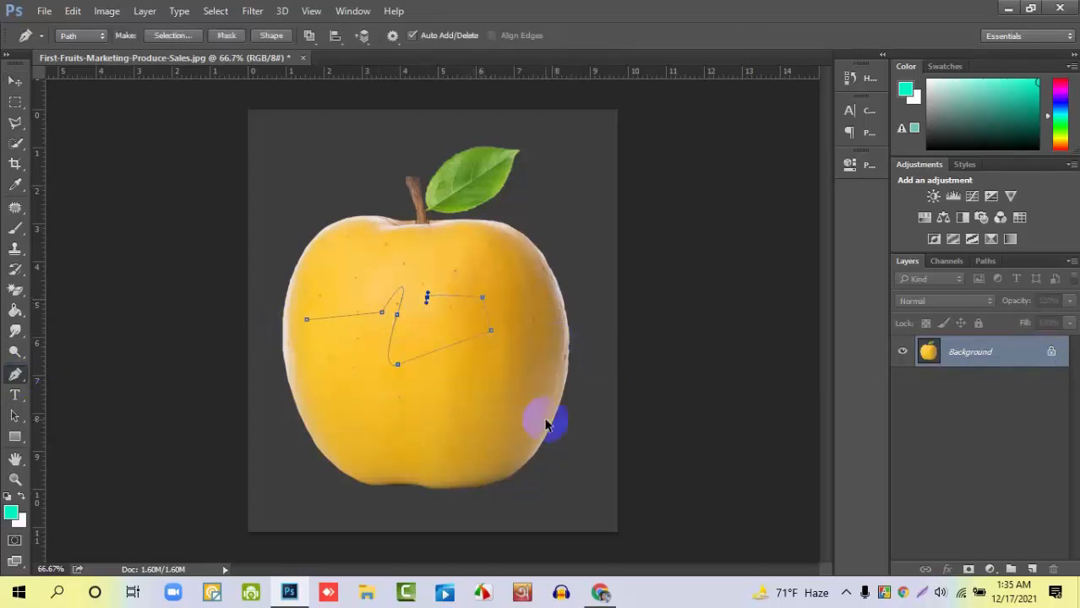
pyautogui.hotkey('ctrl', 'alt', 'z')
pyautogui.hotkey('ctrl', 'alt', 'z')
pyautogui.hotkey('ctrl', 'alt', 'z')
pyautogui.hotkey('ctrl', 'alt', 'z')
pyautogui.hotkey('ctrl', 'alt', 'z')
pyautogui.hotkey('ctrl', 'alt', 'z')
pyautogui.hotkey('ctrl', 'alt', 'z')
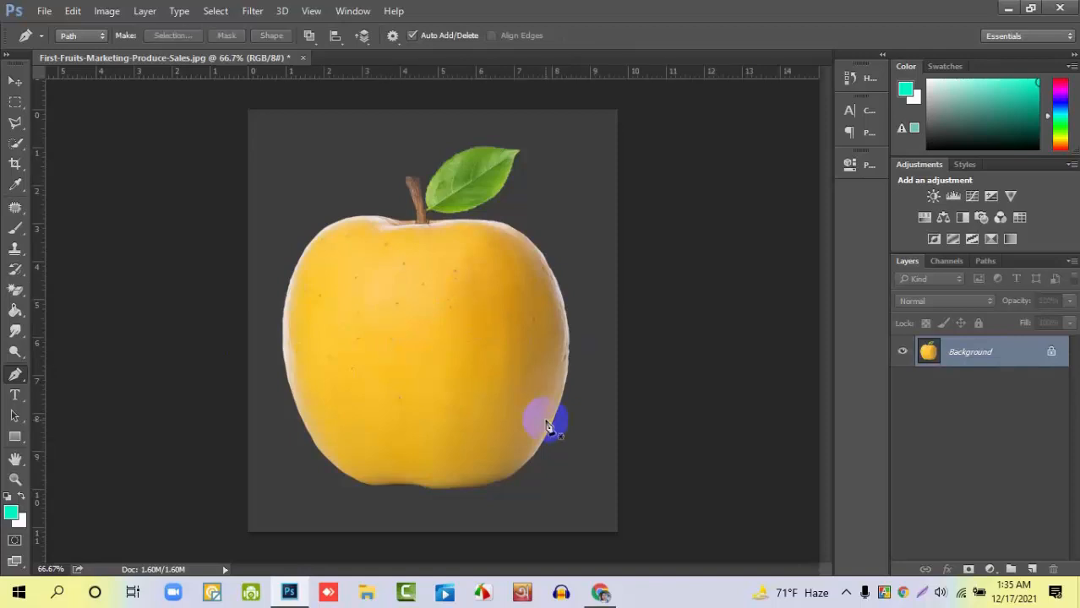
# Unlock and duplicate the apple's Background layer, and hide the original beneath the copy
pyautogui.click(1052, 354)
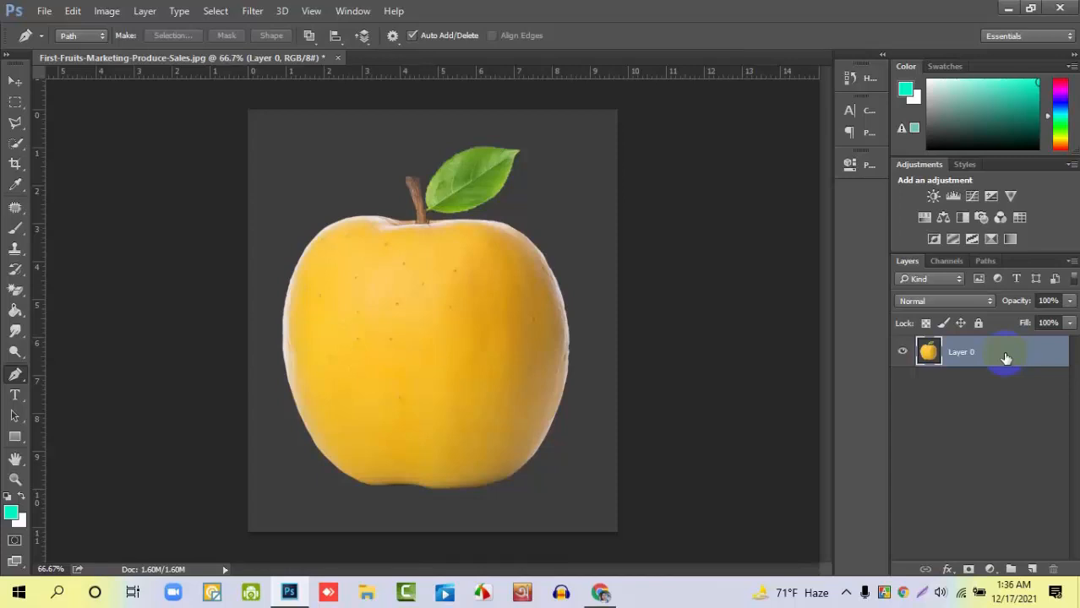
pyautogui.moveTo(1006, 356); pyautogui.dragTo(1033, 570)
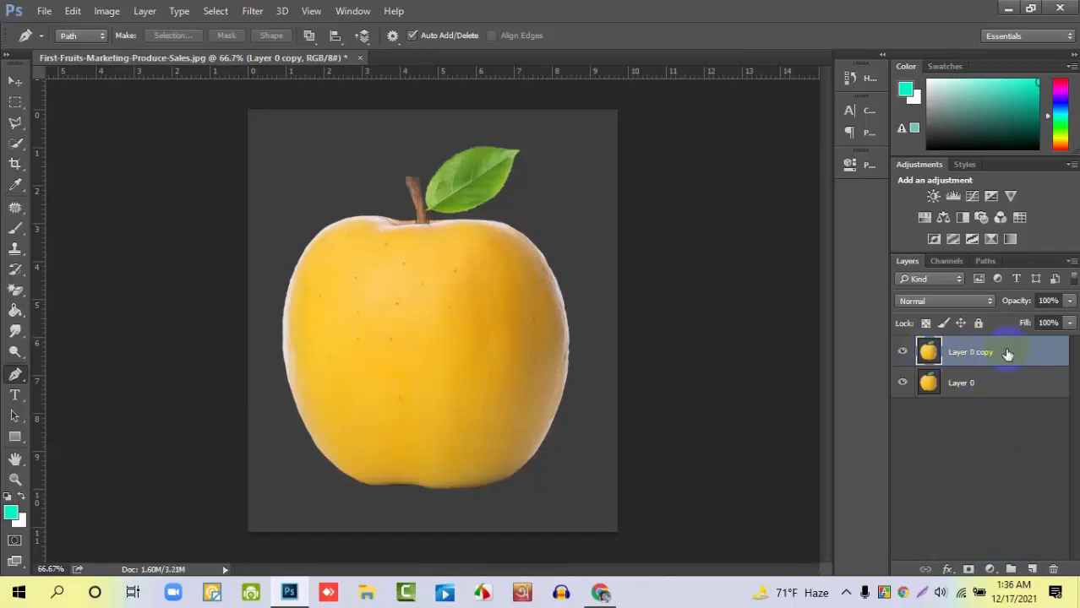
pyautogui.click(901, 387)
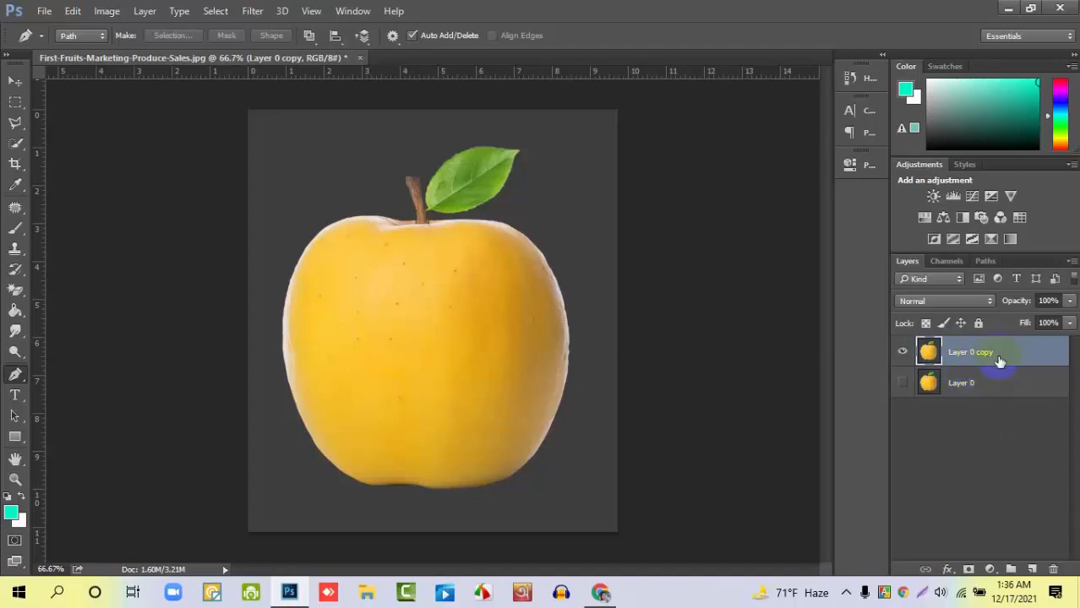
# Add a new layer above the apple copy and fill it with the teal foreground color 00d8ad using the Paint Bucket
pyautogui.click(1034, 570)
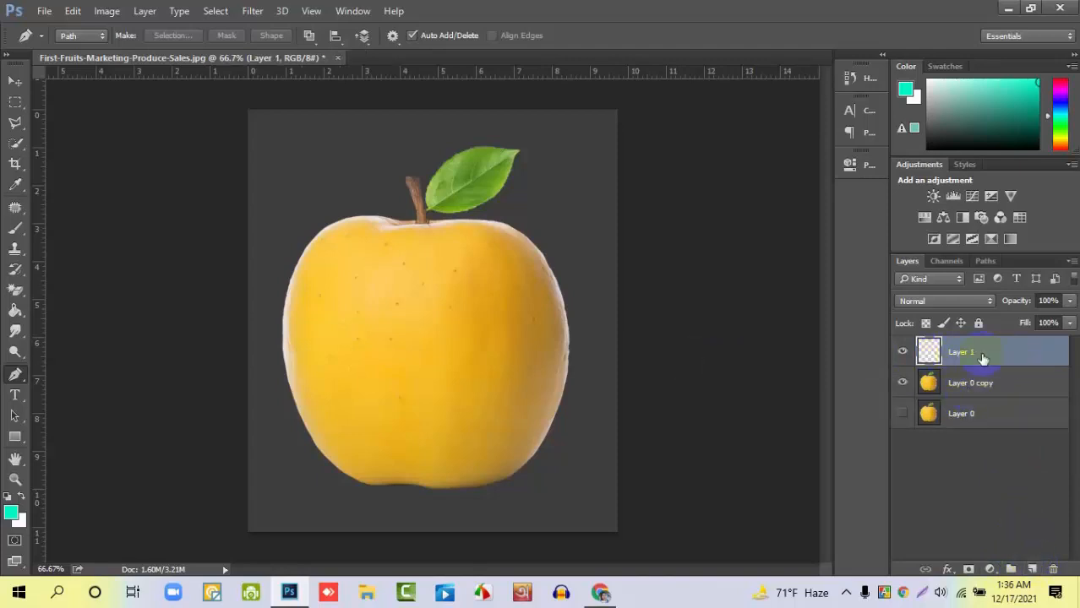
pyautogui.click(16, 310)
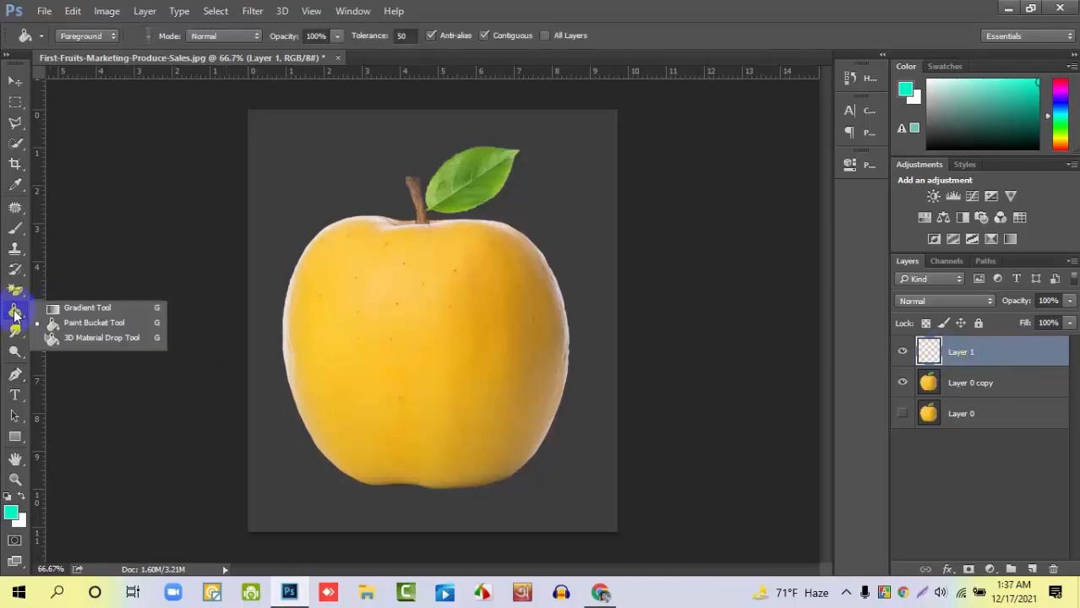
pyautogui.click(85, 322)
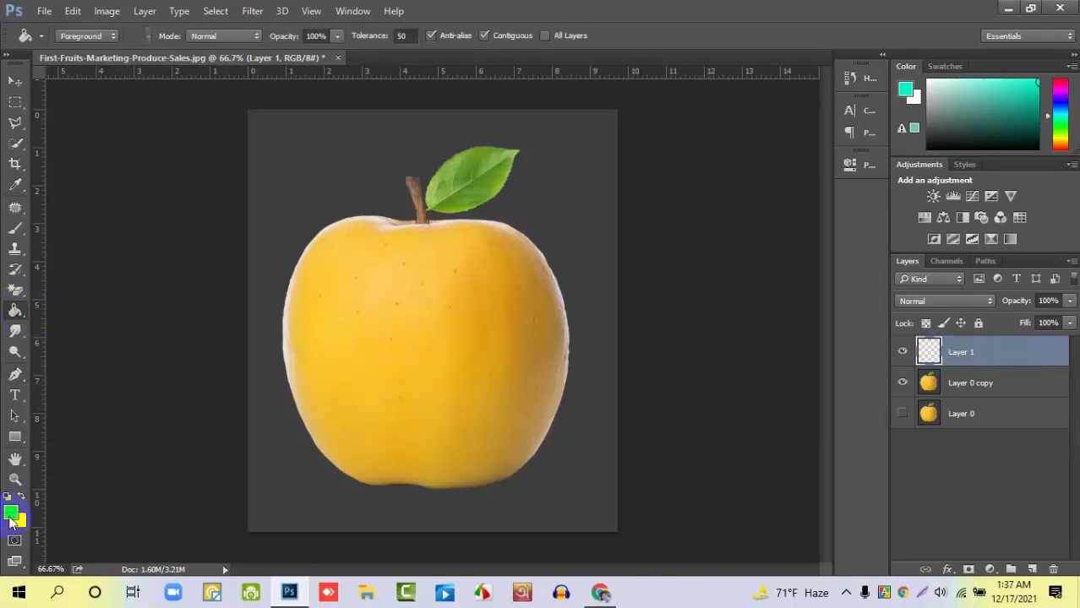
pyautogui.click(12, 512)
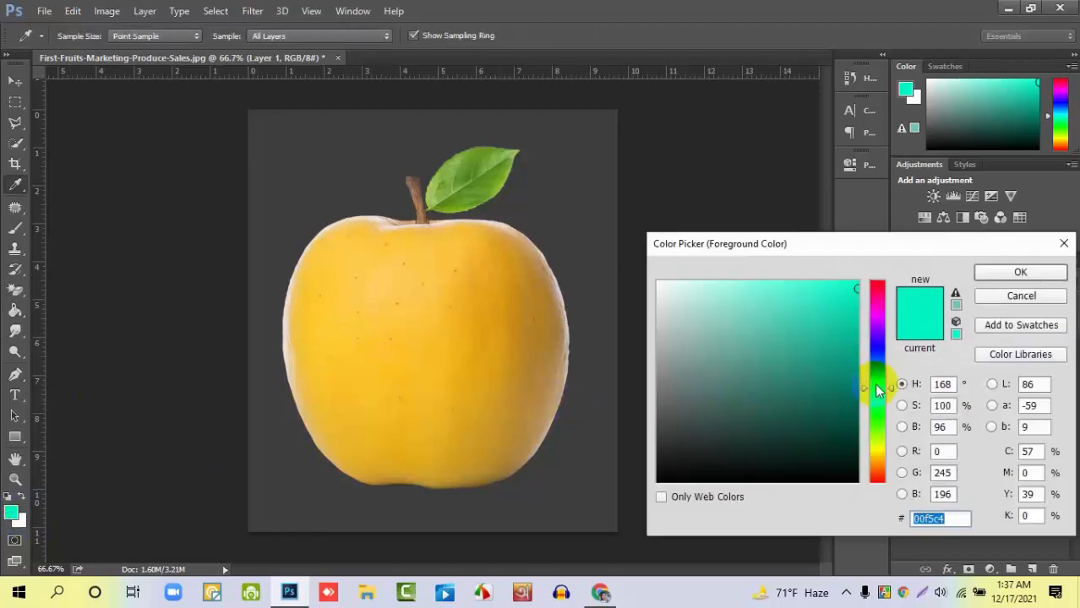
pyautogui.click(856, 311)
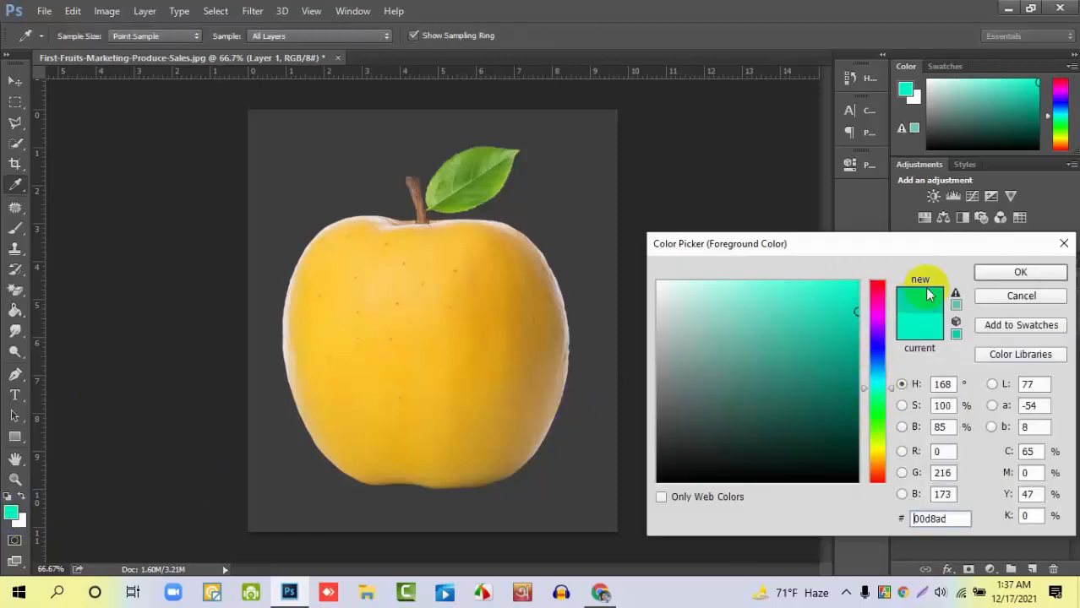
pyautogui.click(1018, 273)
pyautogui.click(581, 429)
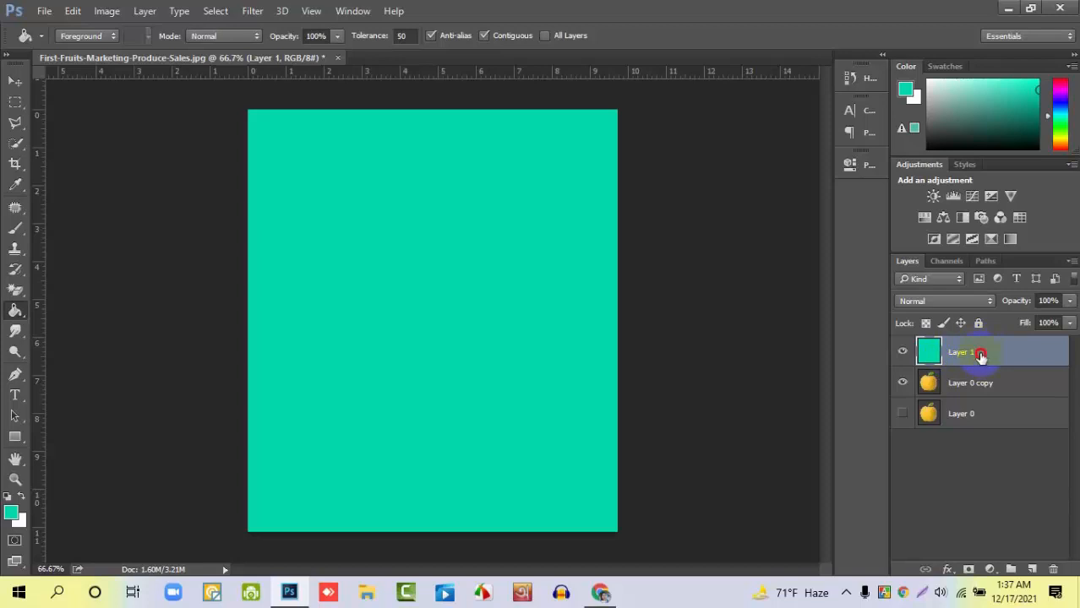
# Move the teal-filled layer beneath the apple copy and delete it
pyautogui.moveTo(977, 355); pyautogui.dragTo(982, 386)
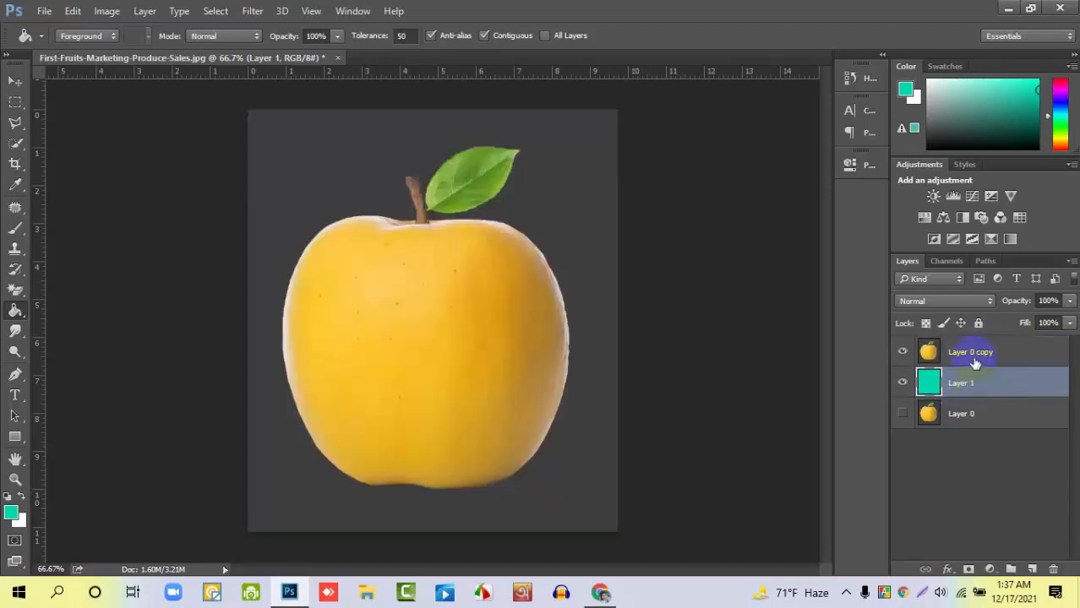
pyautogui.click(972, 353)
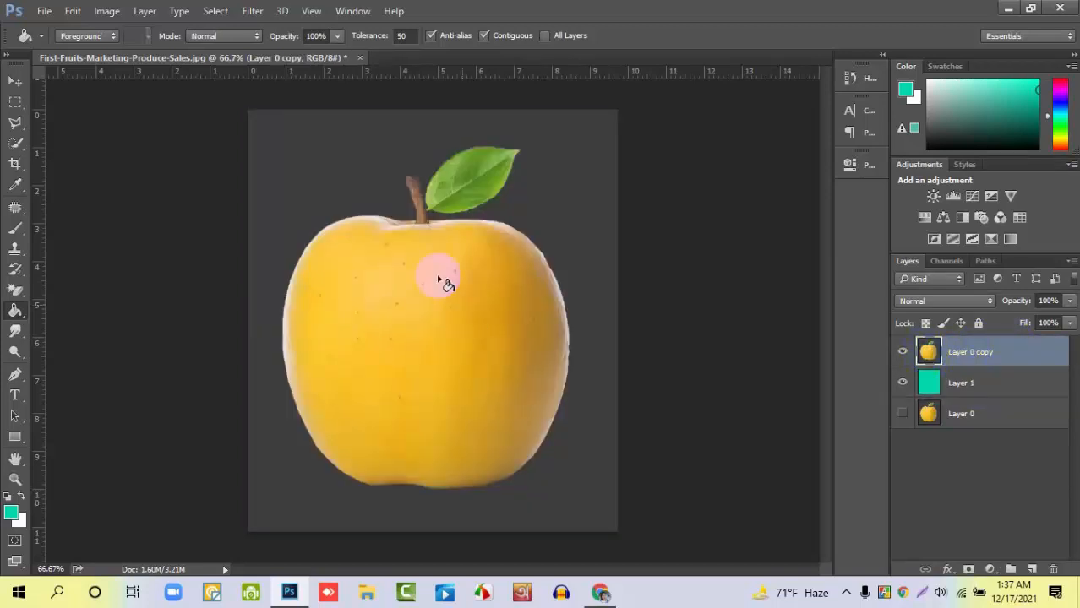
pyautogui.click(961, 385)
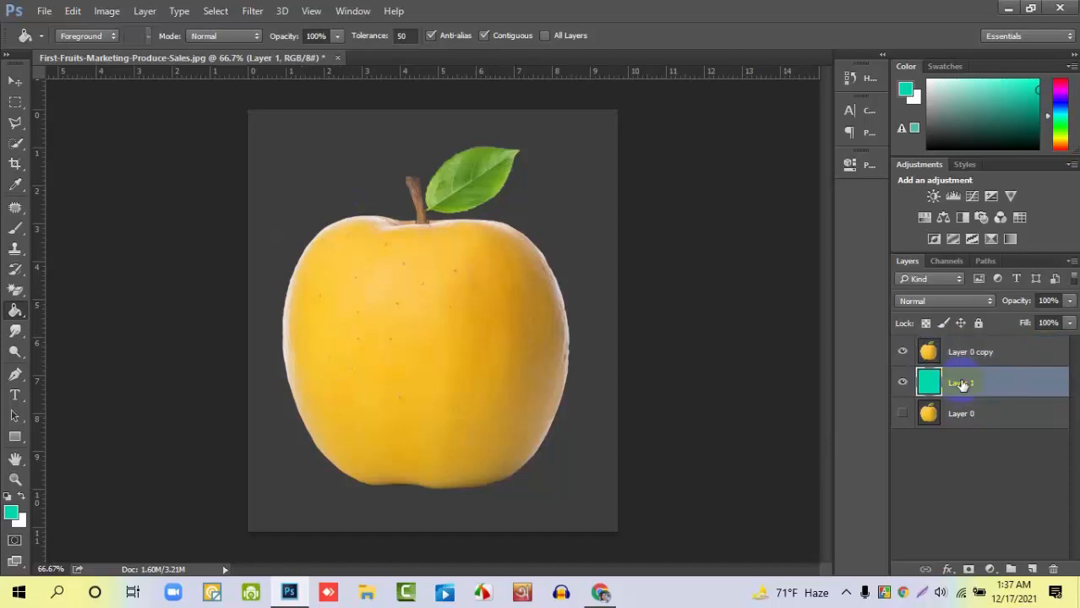
pyautogui.press('Delete')
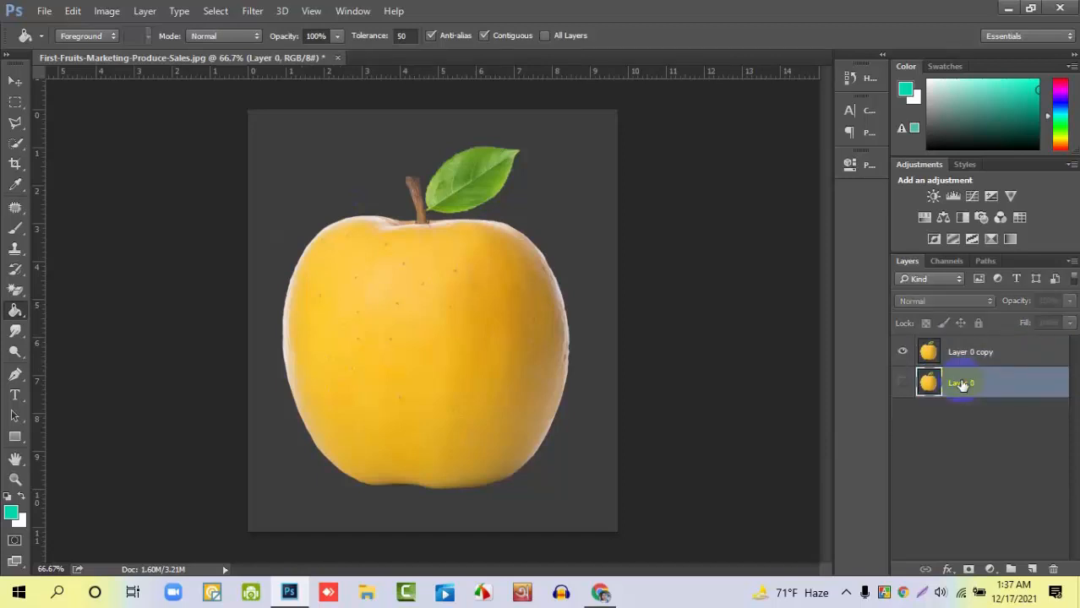
# Draw a teal rectangle shape of about 758 by 848 px above the apple copy, covering the whole canvas
pyautogui.click(966, 352)
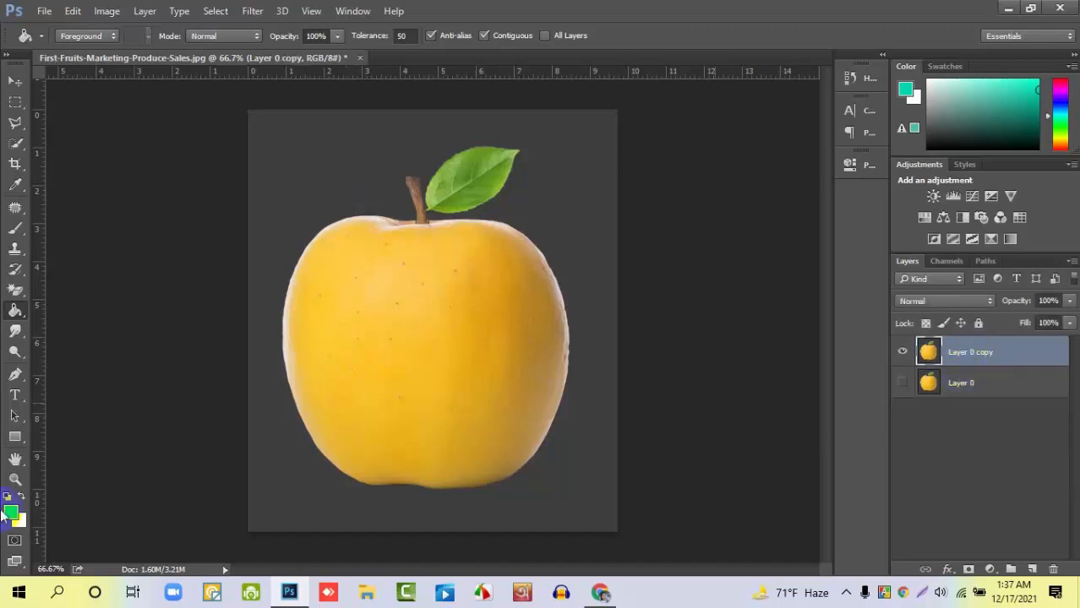
pyautogui.click(15, 436)
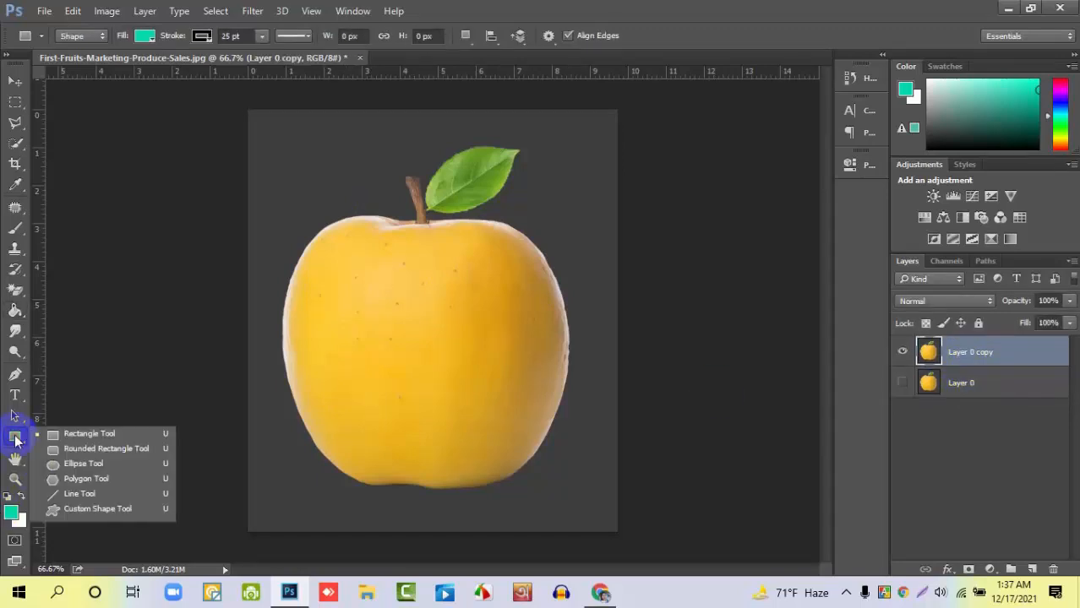
pyautogui.click(104, 435)
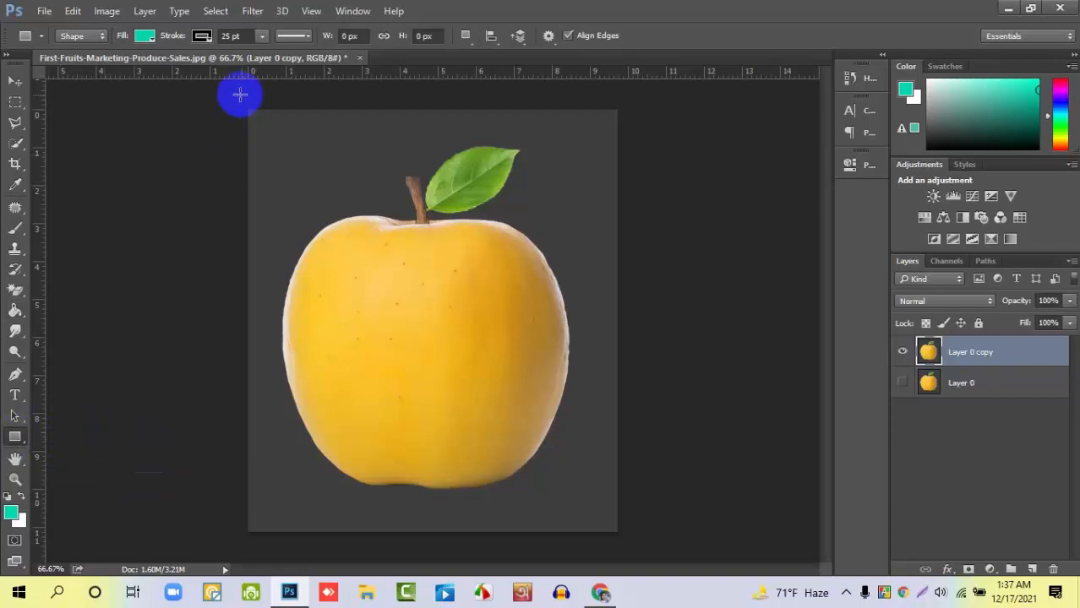
pyautogui.moveTo(230, 94); pyautogui.dragTo(630, 539)
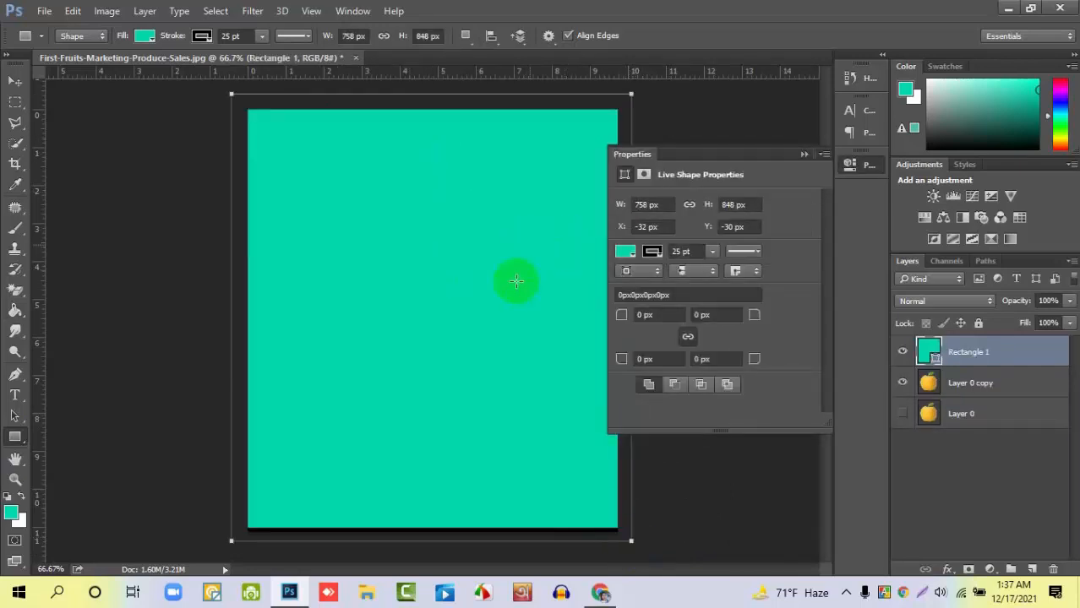
# Set the teal rectangle's stroke to No Color
pyautogui.click(620, 256)
pyautogui.doubleClick(624, 251)
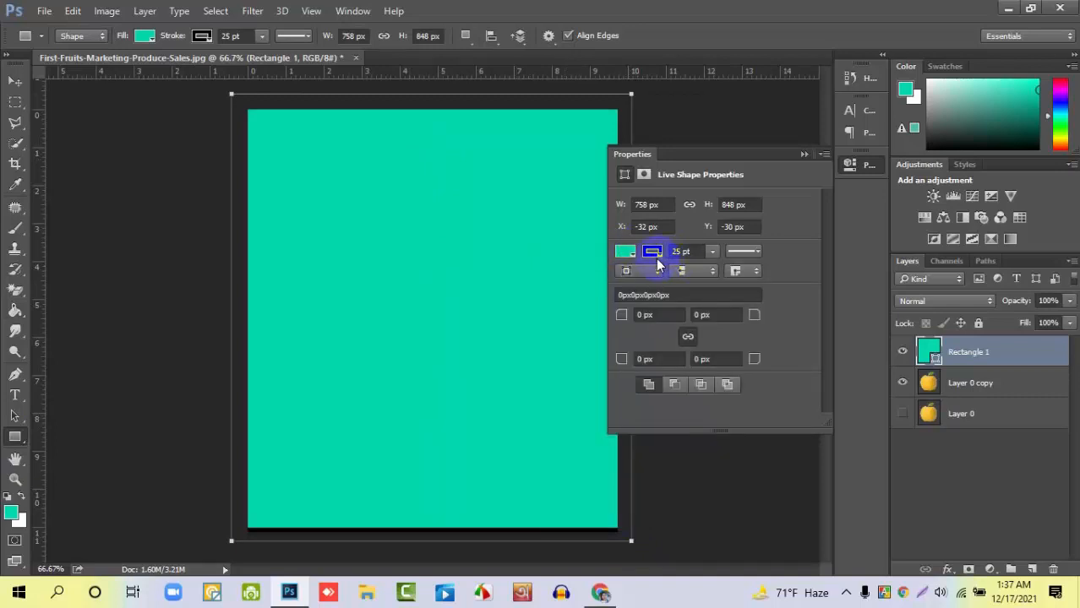
pyautogui.click(651, 252)
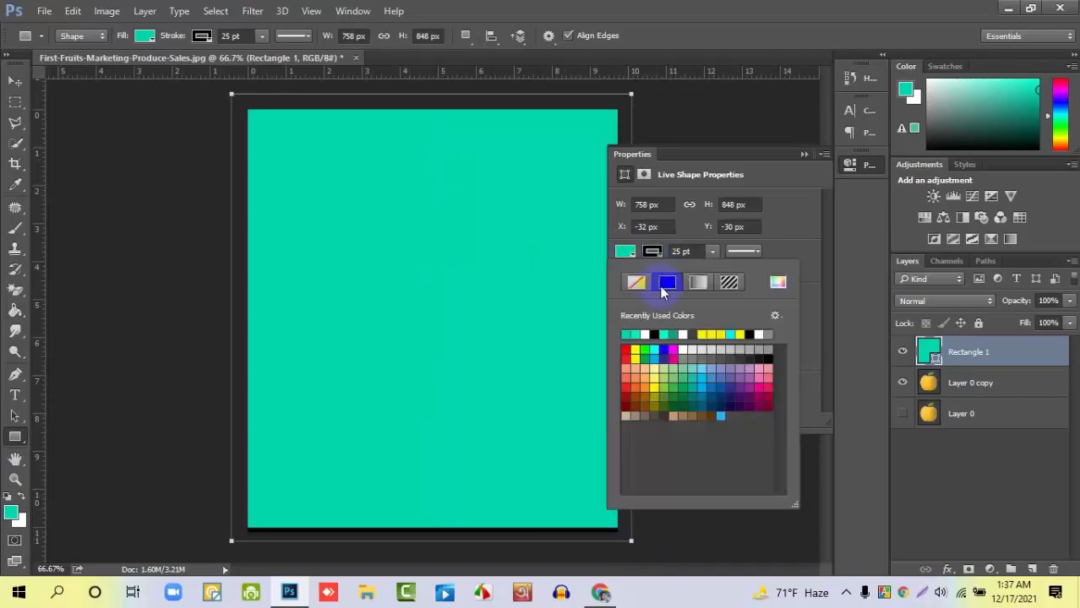
pyautogui.click(644, 334)
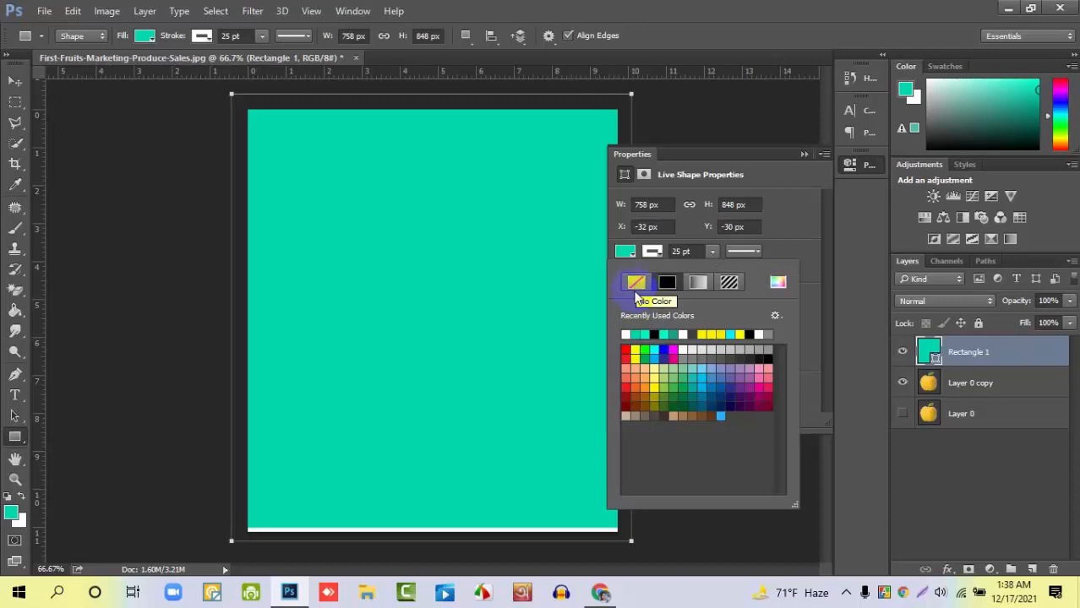
pyautogui.click(638, 285)
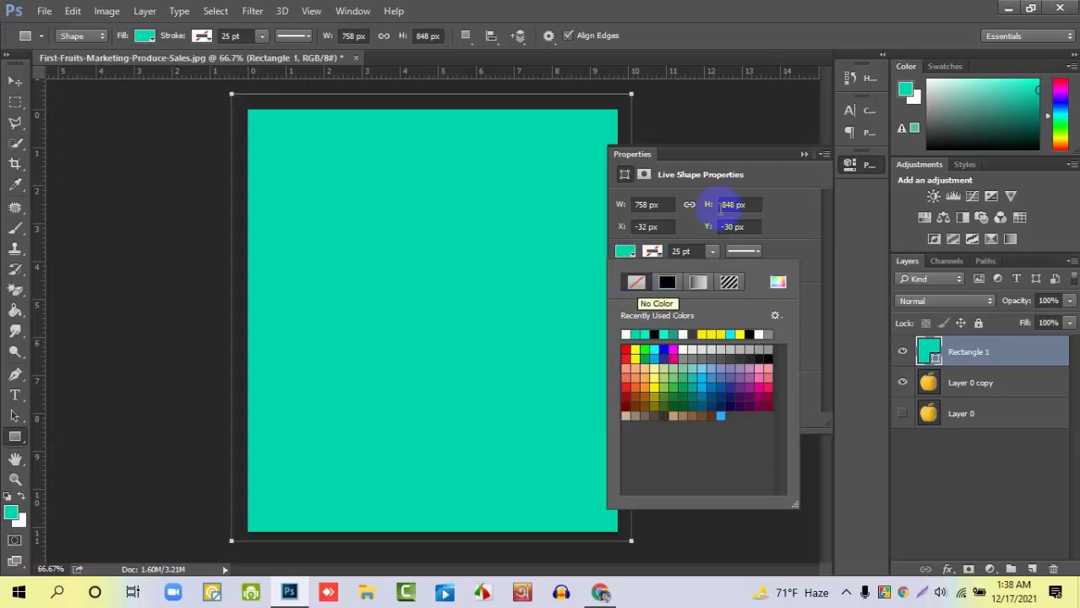
# Change the rectangle shape's fill to the darker teal green from the recently used colors
pyautogui.click(805, 154)
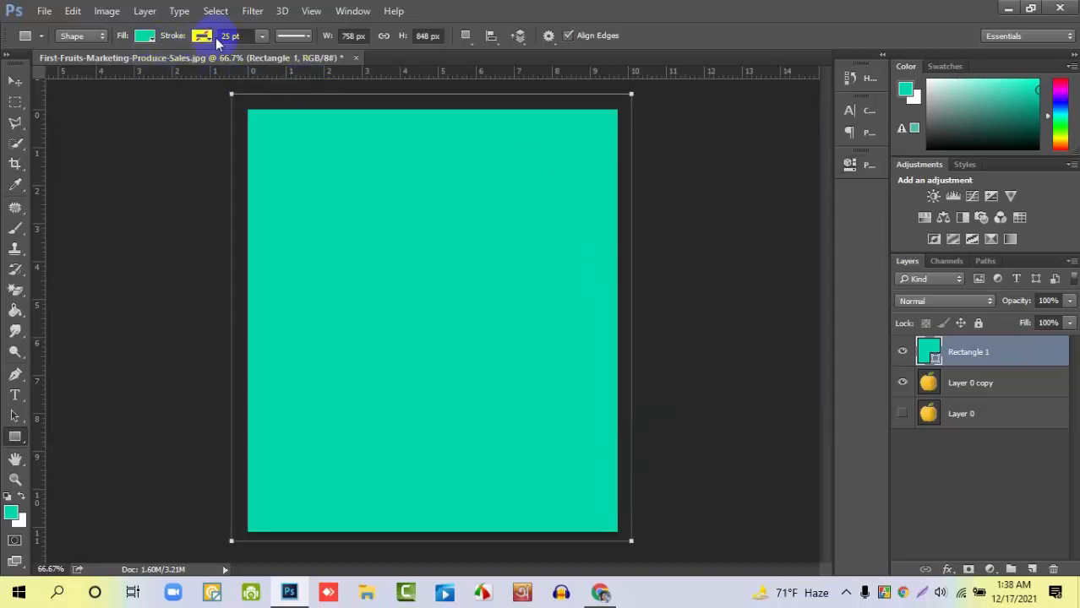
pyautogui.click(145, 35)
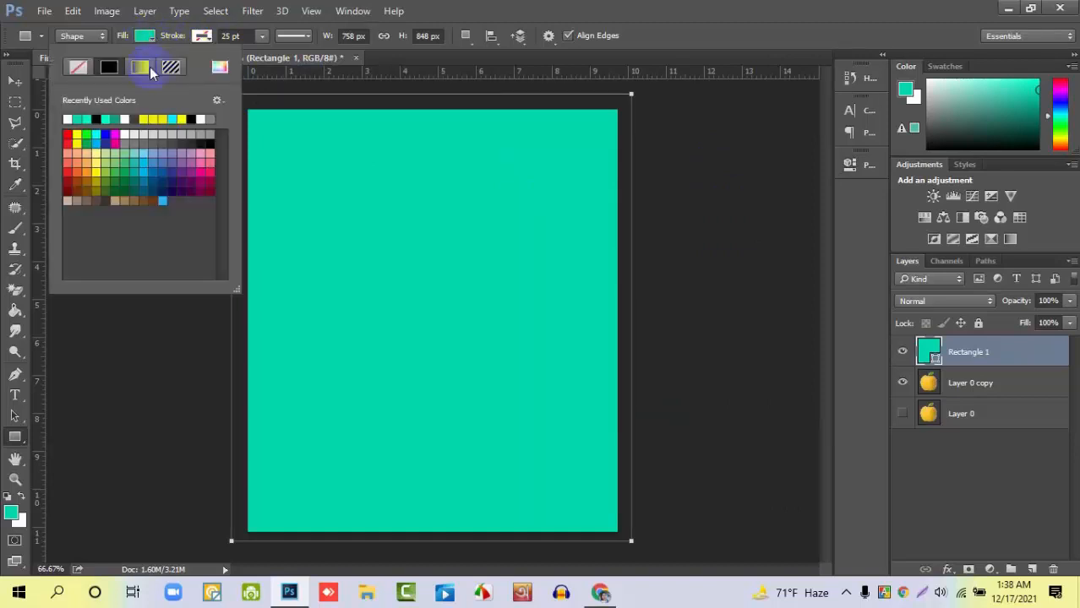
pyautogui.click(68, 136)
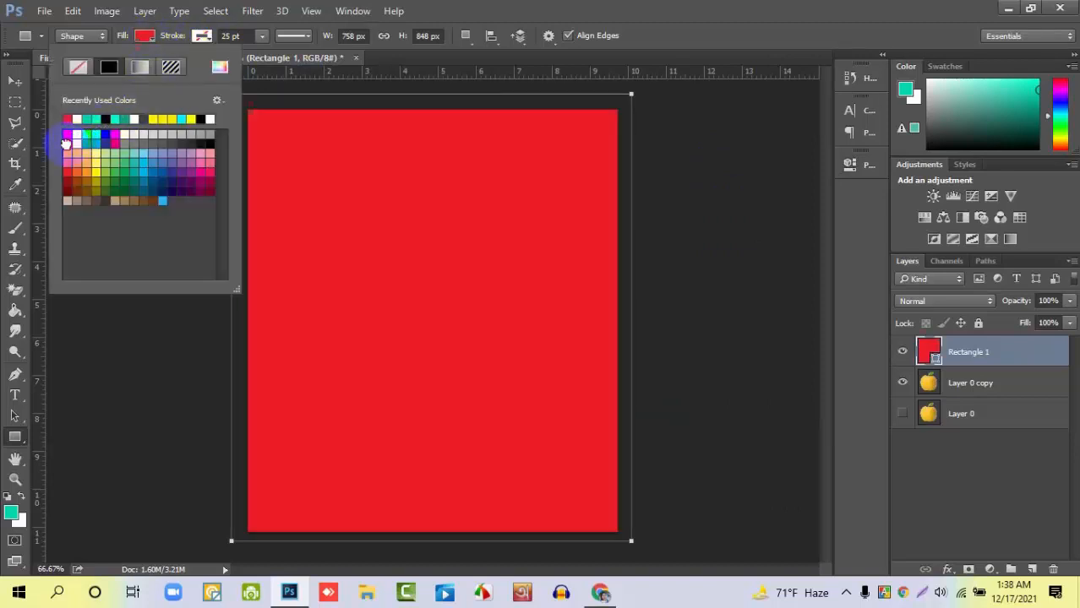
pyautogui.click(121, 119)
pyautogui.click(101, 118)
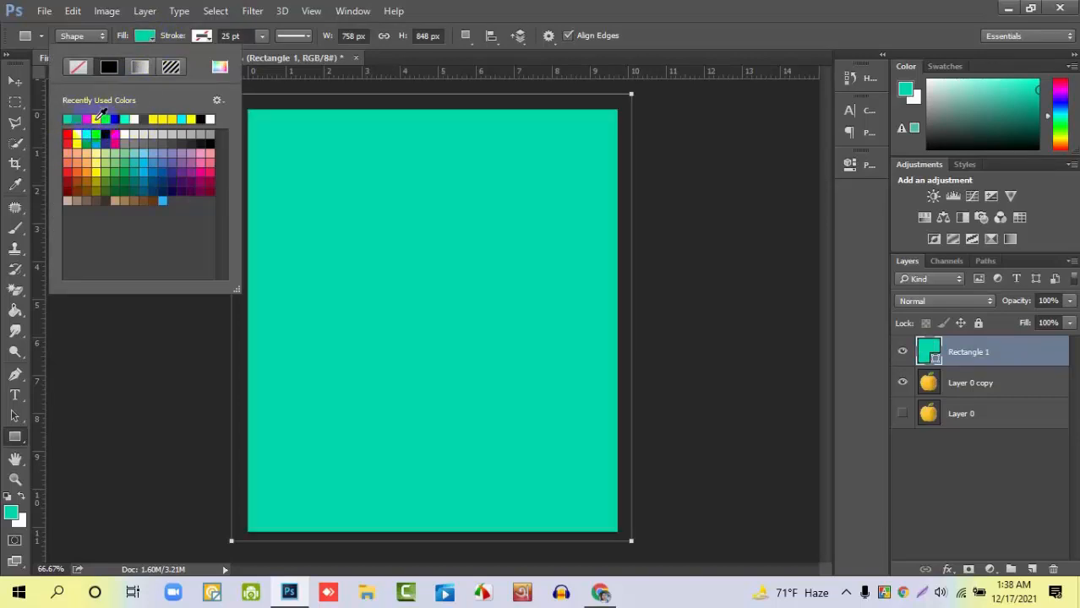
pyautogui.click(84, 117)
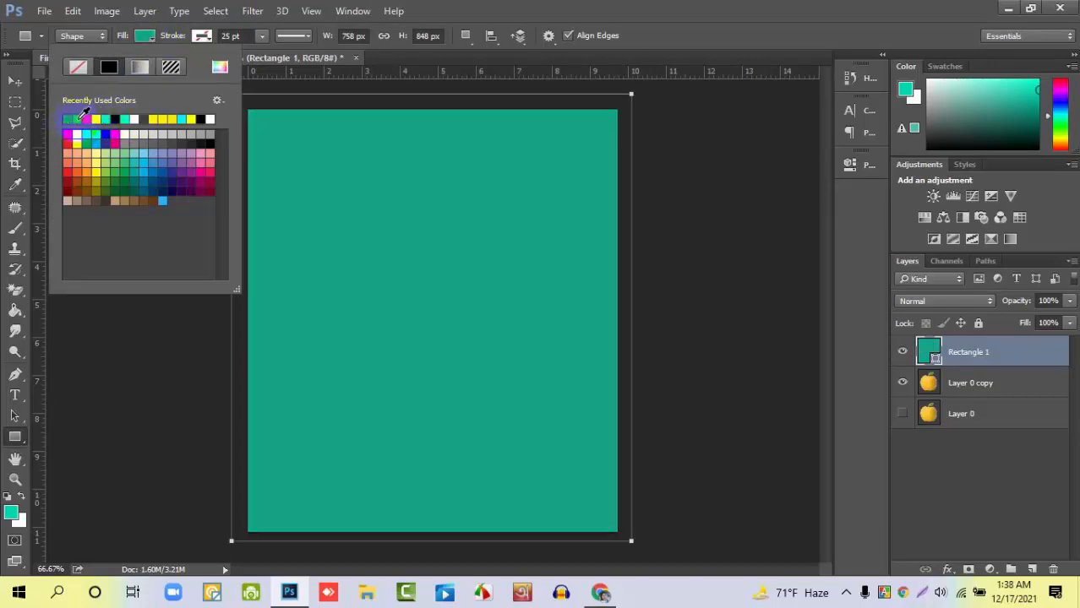
pyautogui.click(144, 36)
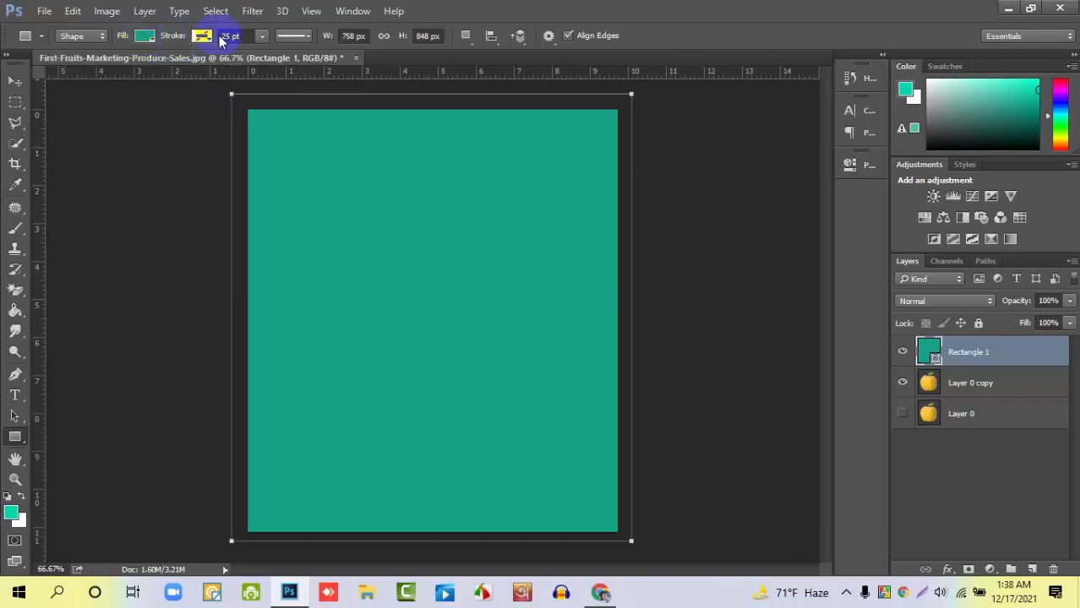
pyautogui.click(201, 36)
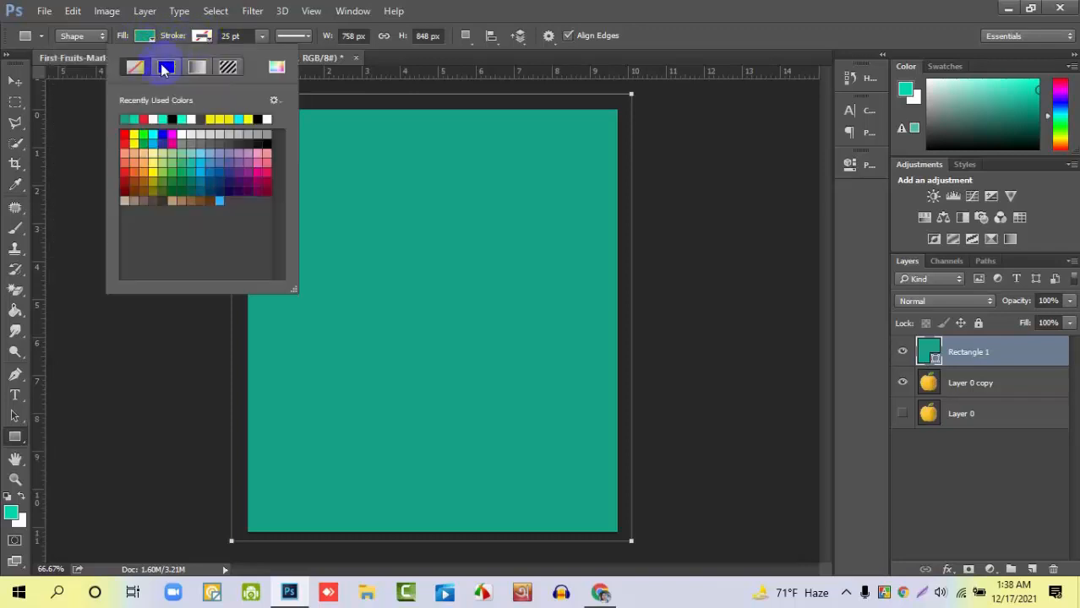
pyautogui.click(202, 37)
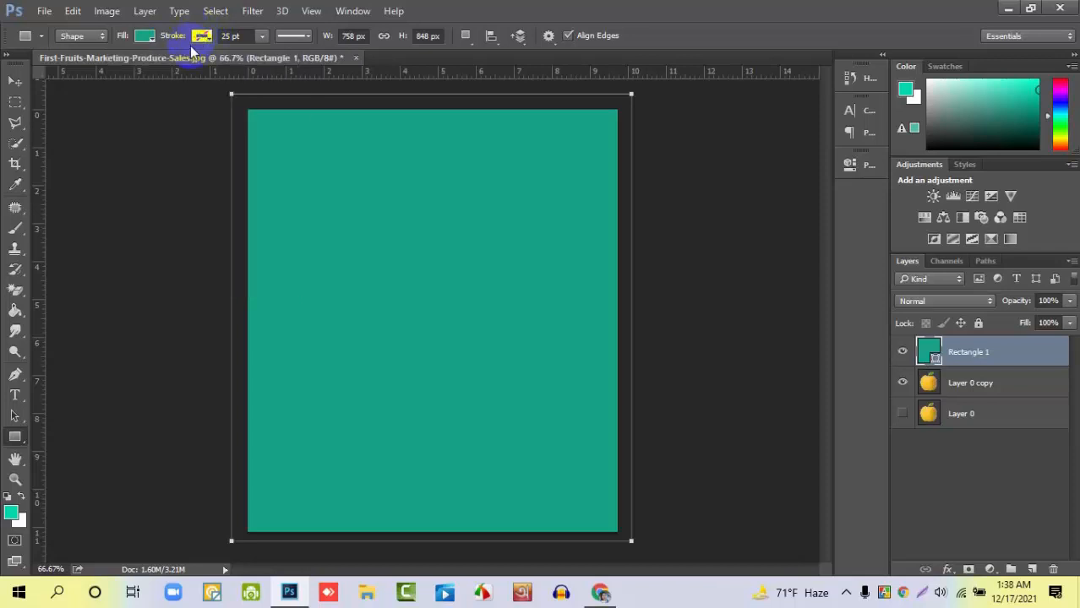
# Move the rectangle layer beneath the apple copy and make the apple copy the active layer
pyautogui.moveTo(980, 355); pyautogui.dragTo(970, 393)
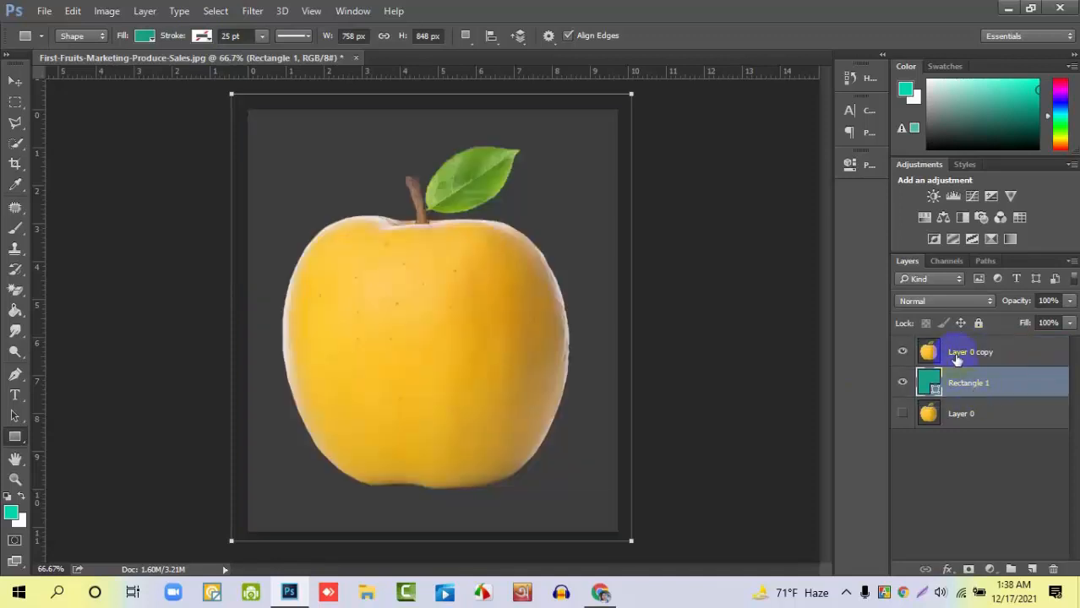
pyautogui.click(961, 354)
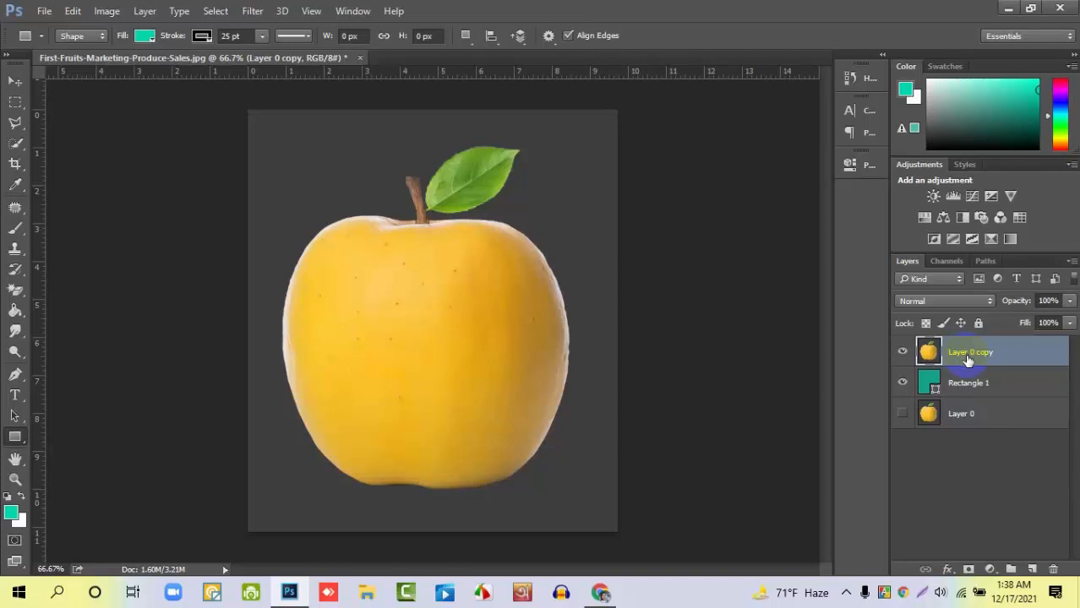
pyautogui.click(15, 81)
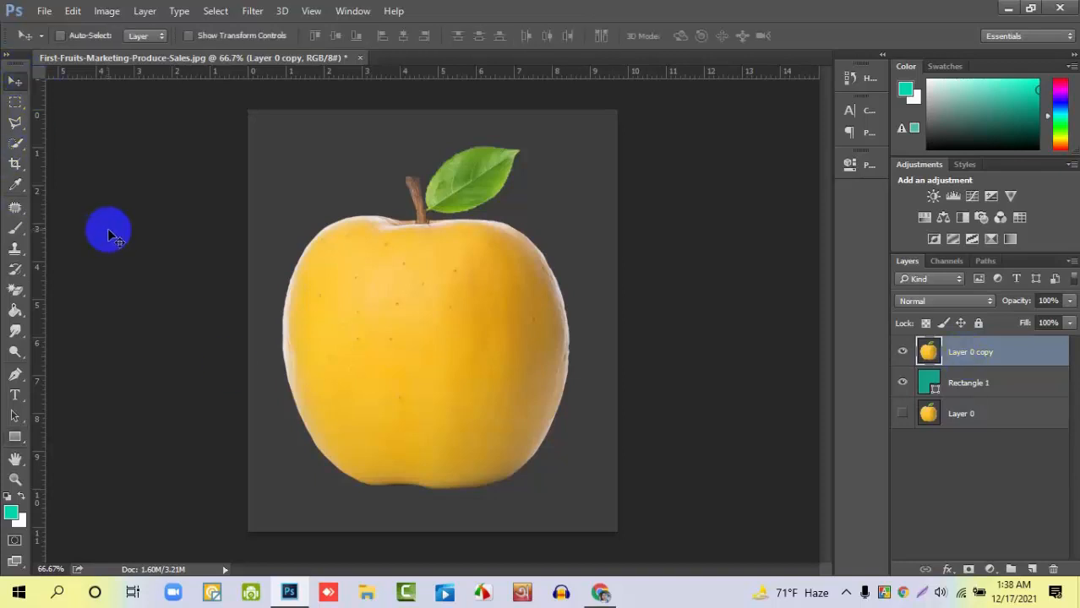
# Activate the Quick Selection tool
pyautogui.click(15, 145)
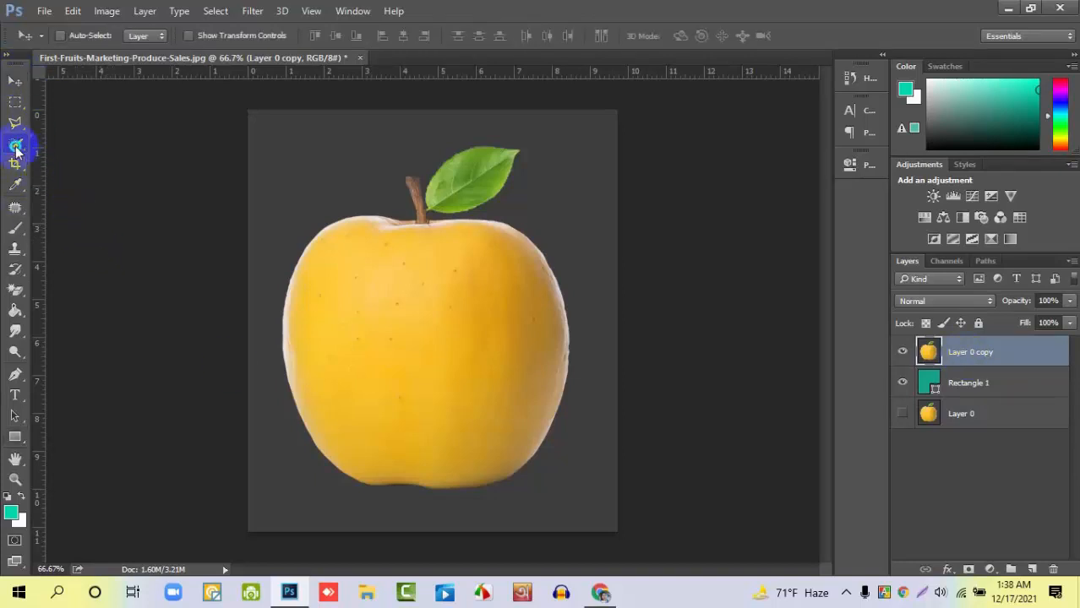
pyautogui.rightClick(16, 148)
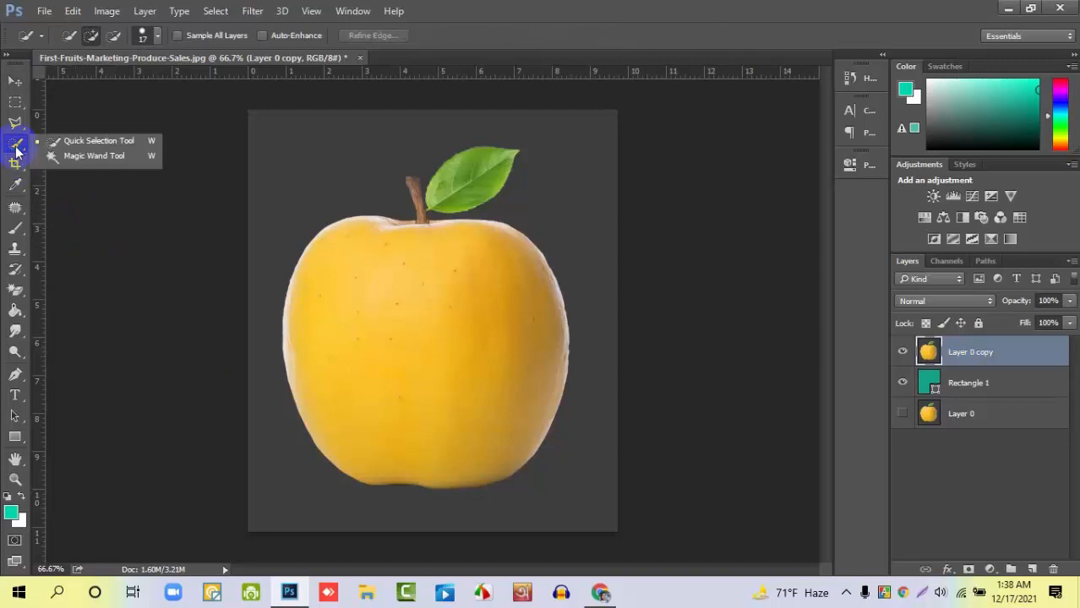
pyautogui.click(79, 141)
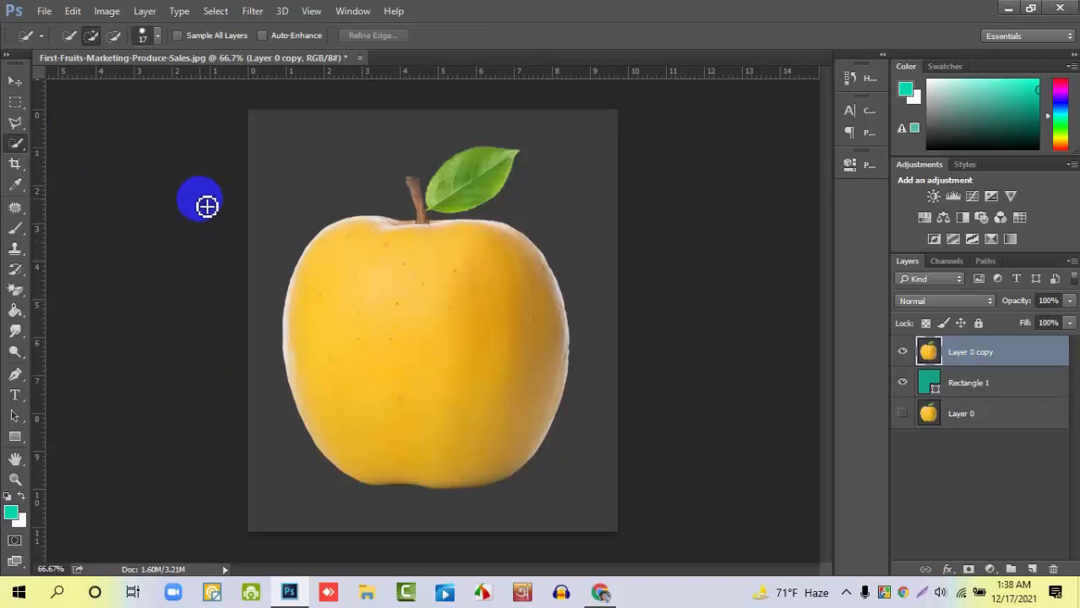
# Examine the apple's skin up close at up to 500% magnification and the whole image reduced to 25%
pyautogui.click(15, 479)
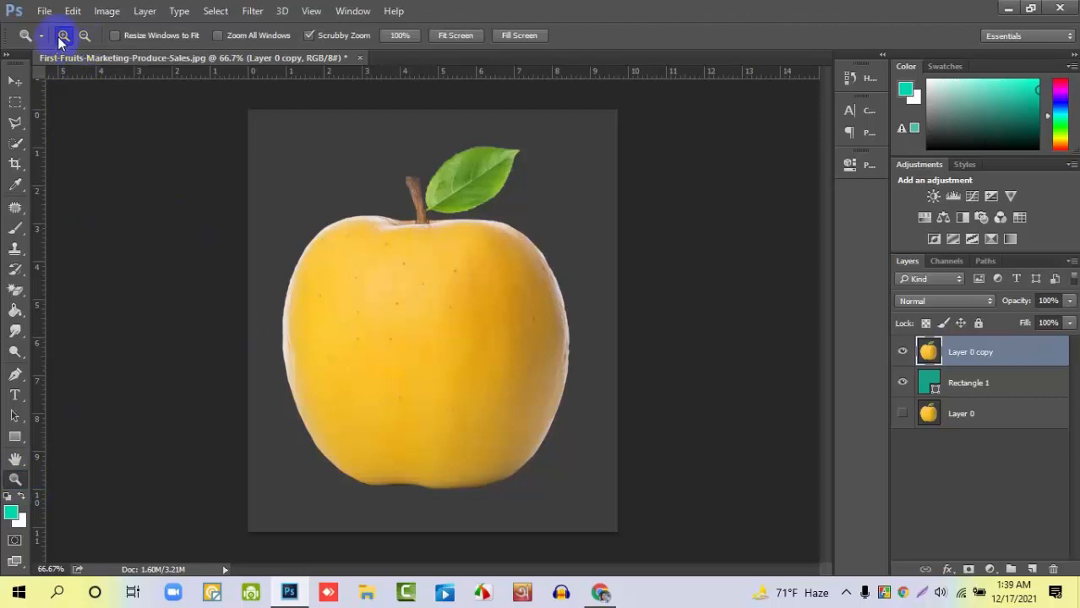
pyautogui.click(443, 366)
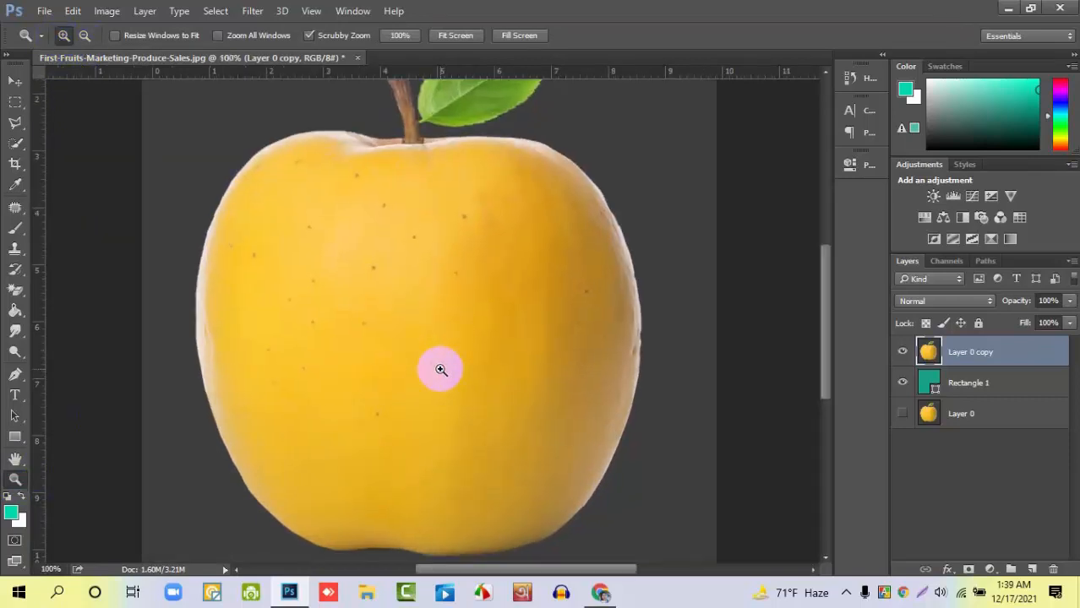
pyautogui.click(441, 369)
pyautogui.click(441, 367)
pyautogui.click(442, 367)
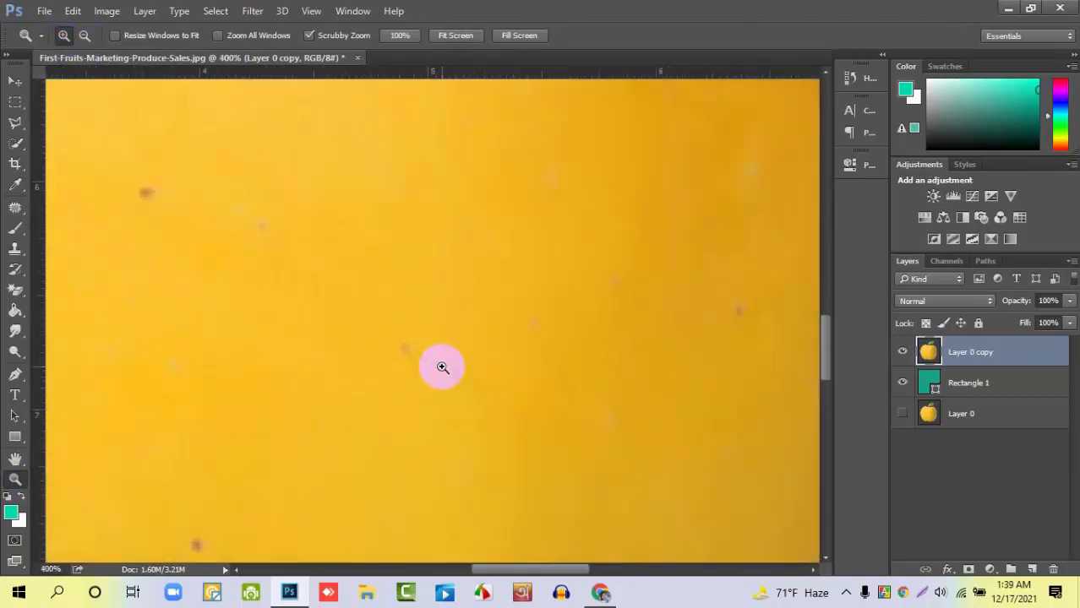
pyautogui.click(442, 366)
pyautogui.click(84, 36)
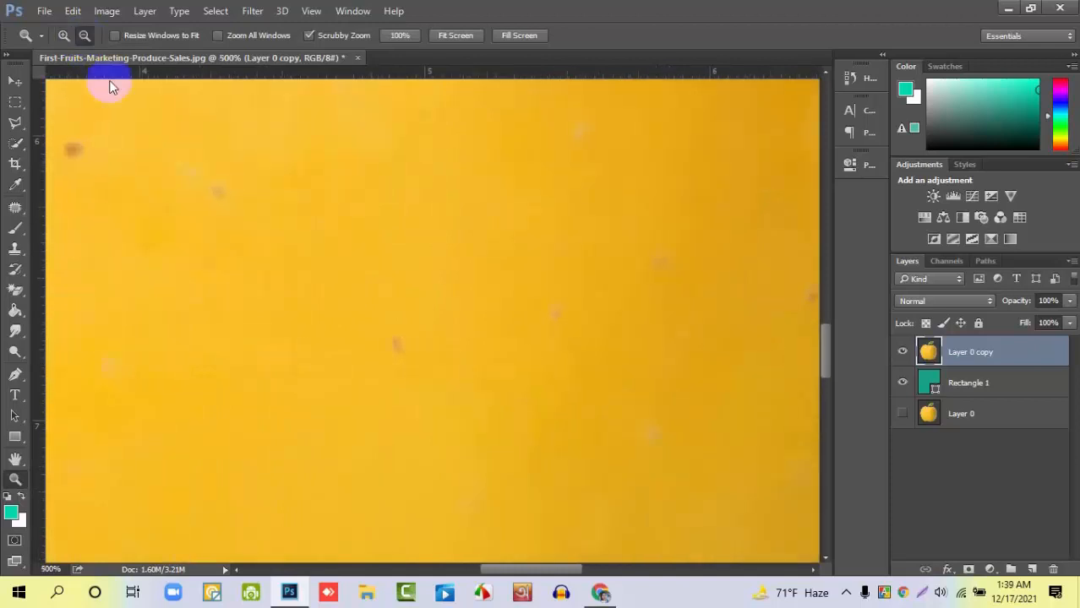
pyautogui.click(335, 249)
pyautogui.click(334, 249)
pyautogui.click(334, 247)
pyautogui.click(334, 246)
pyautogui.click(333, 246)
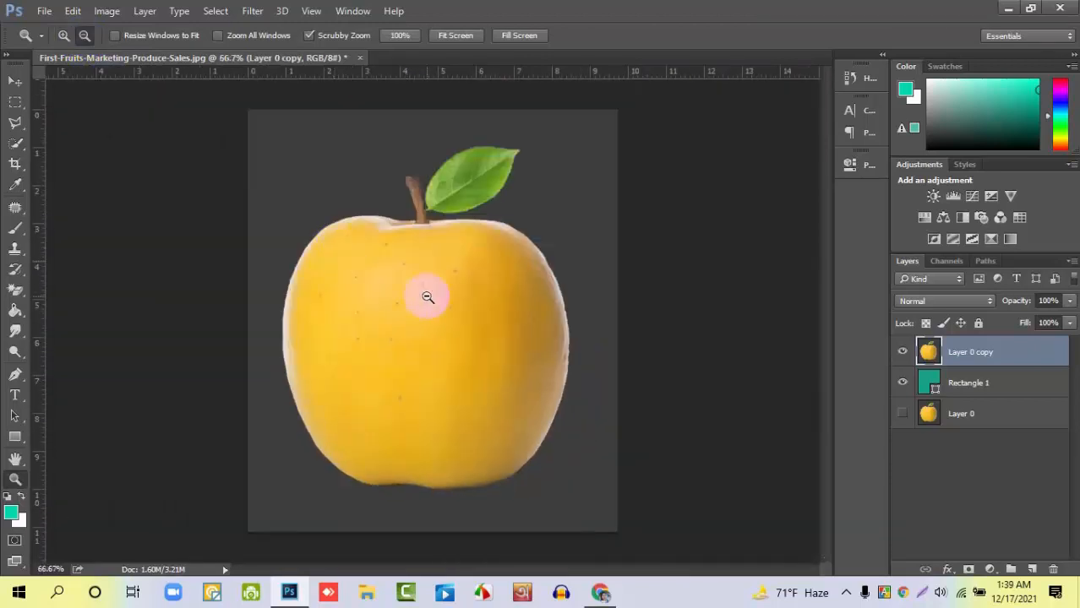
pyautogui.click(427, 297)
pyautogui.click(427, 296)
pyautogui.click(427, 297)
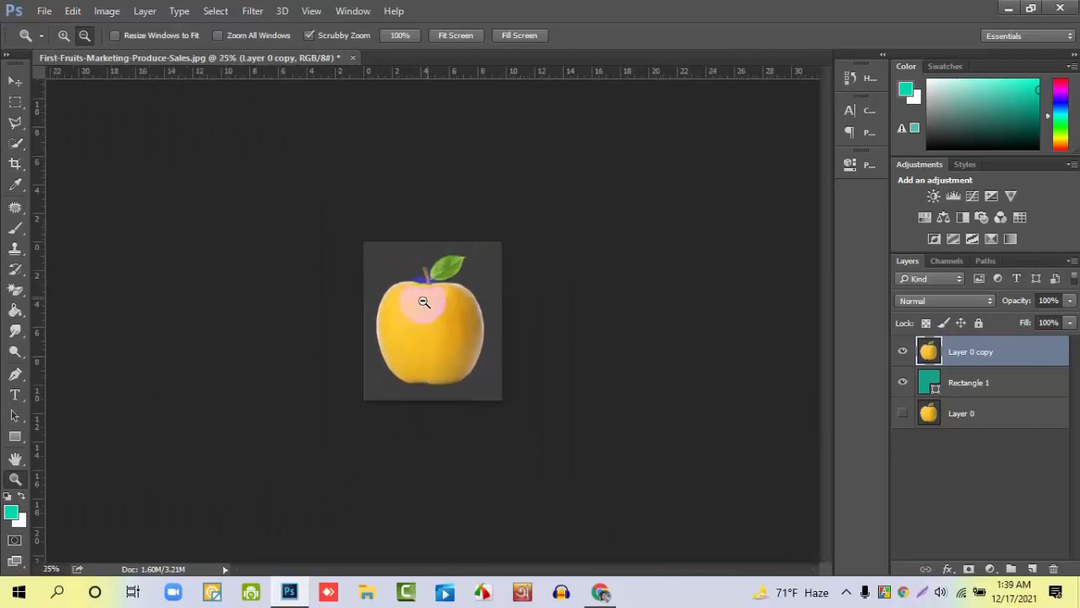
# View the apple at 100% and then bring the entire canvas back into view
pyautogui.click(63, 35)
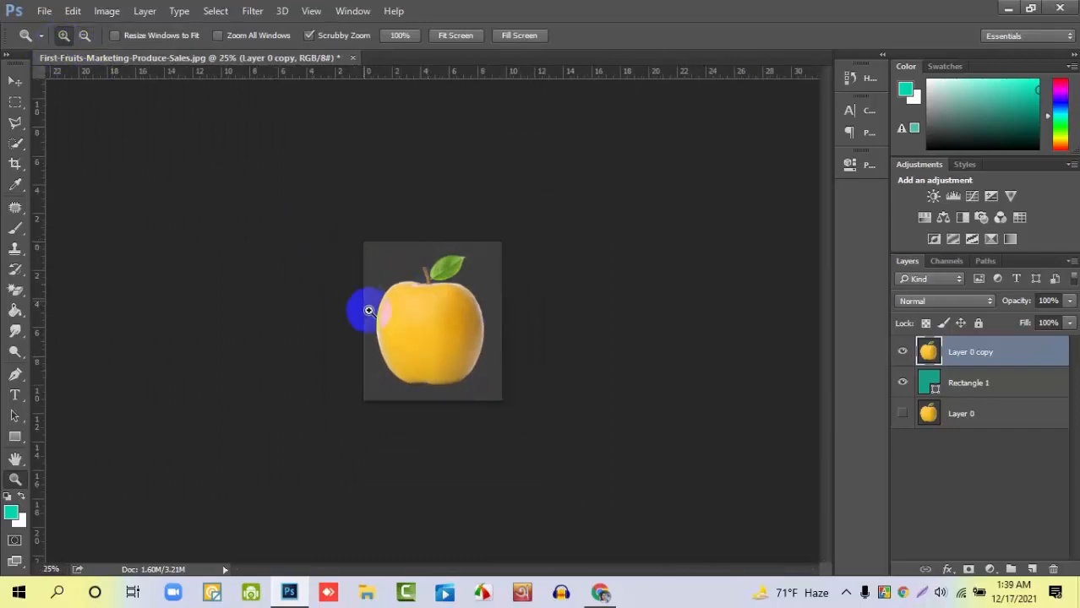
pyautogui.click(367, 316)
pyautogui.click(367, 315)
pyautogui.click(368, 303)
pyautogui.rightClick(377, 303)
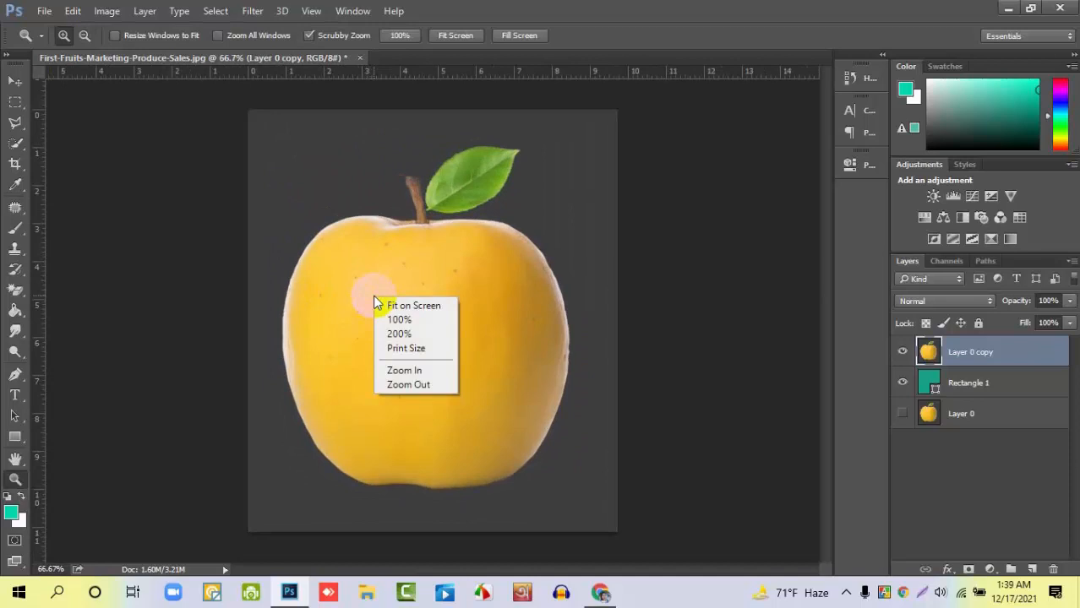
pyautogui.click(413, 326)
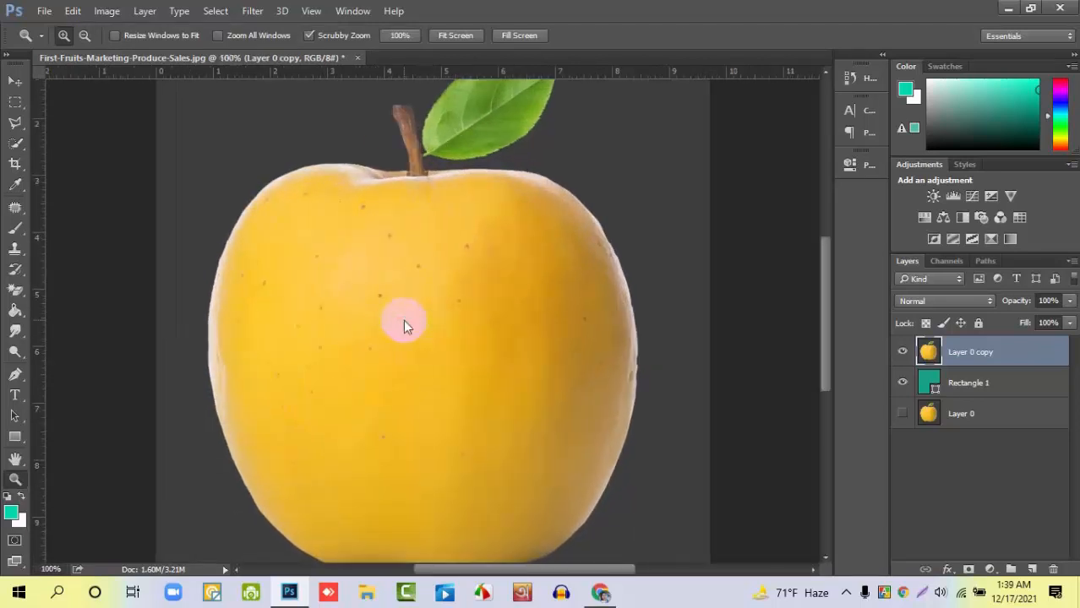
pyautogui.rightClick(404, 322)
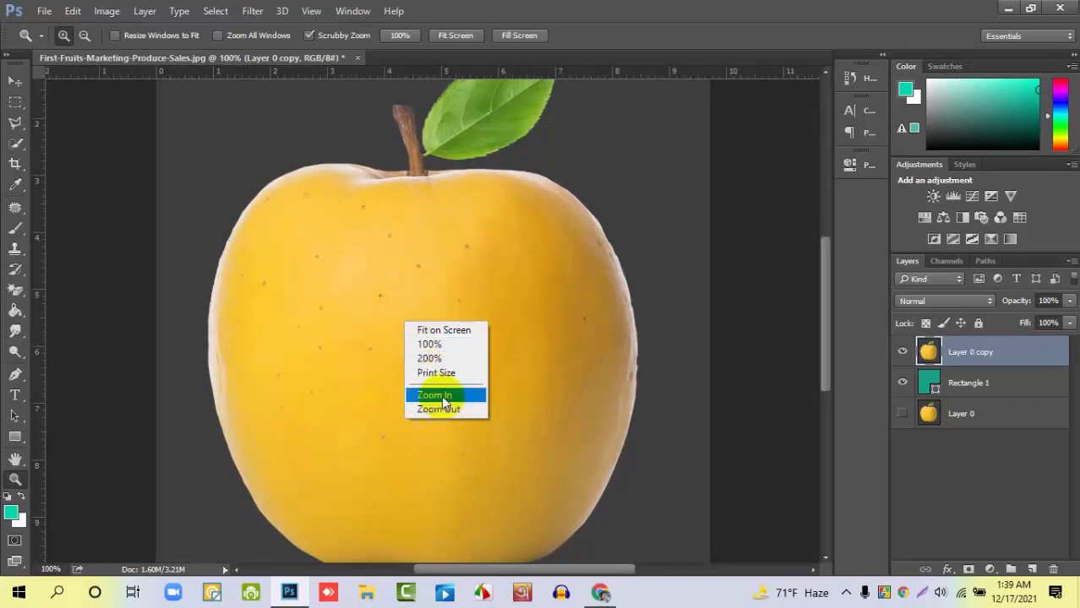
pyautogui.click(372, 339)
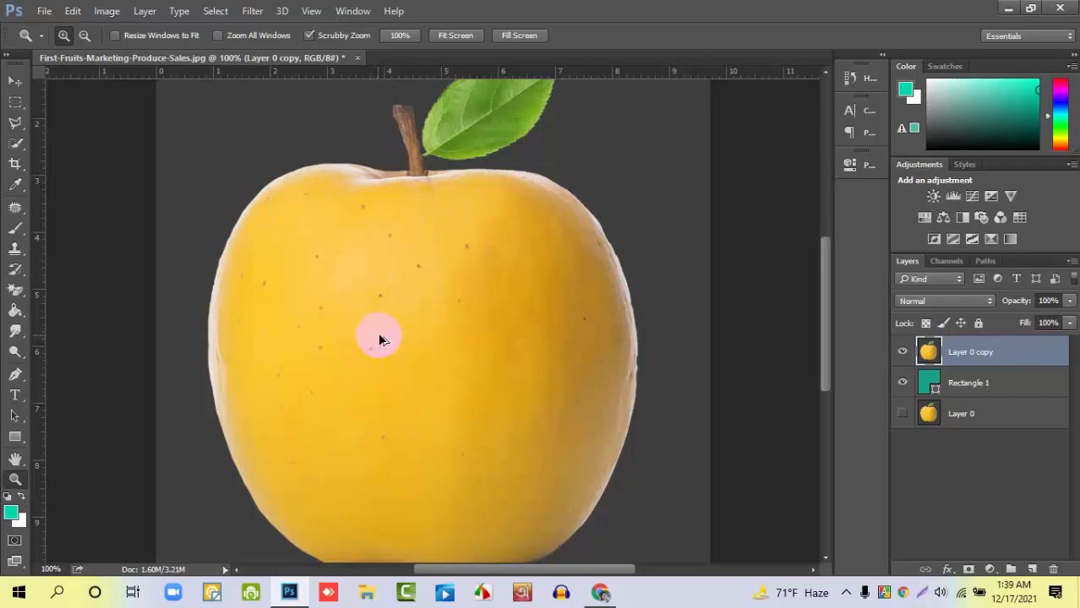
pyautogui.scroll(-3, 396, 372)
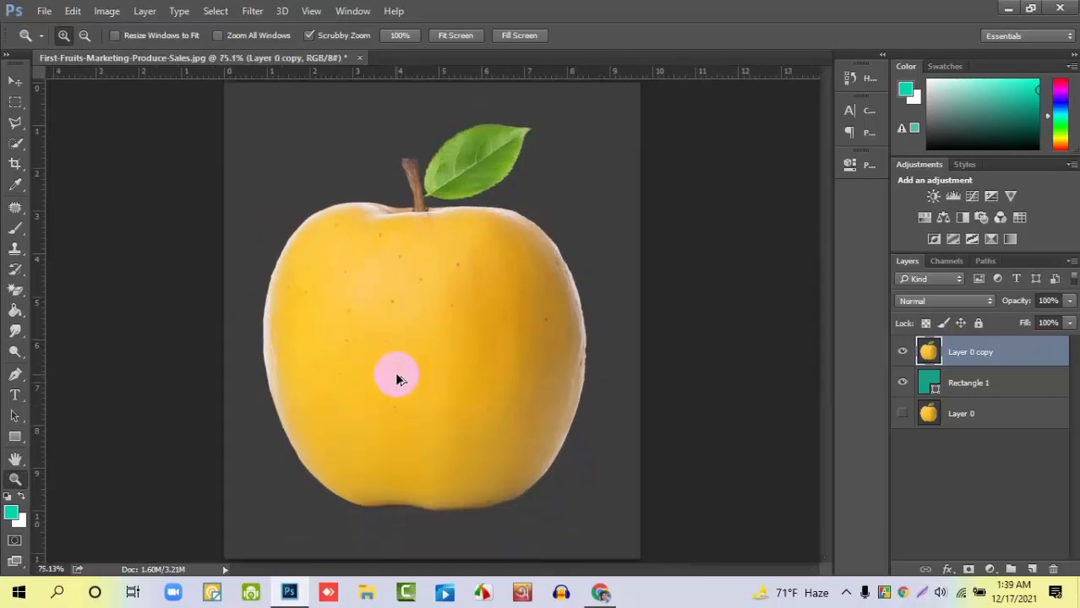
pyautogui.scroll(-1, 397, 377)
# Activate the Quick Selection tool and set its brush size to 67 px
pyautogui.click(14, 81)
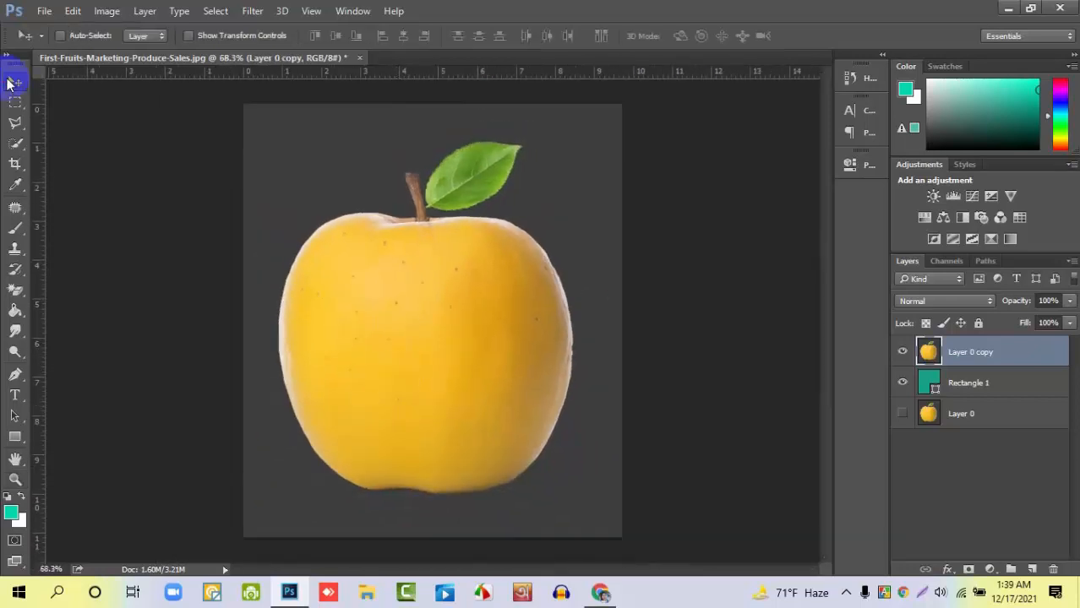
pyautogui.click(14, 151)
pyautogui.click(92, 144)
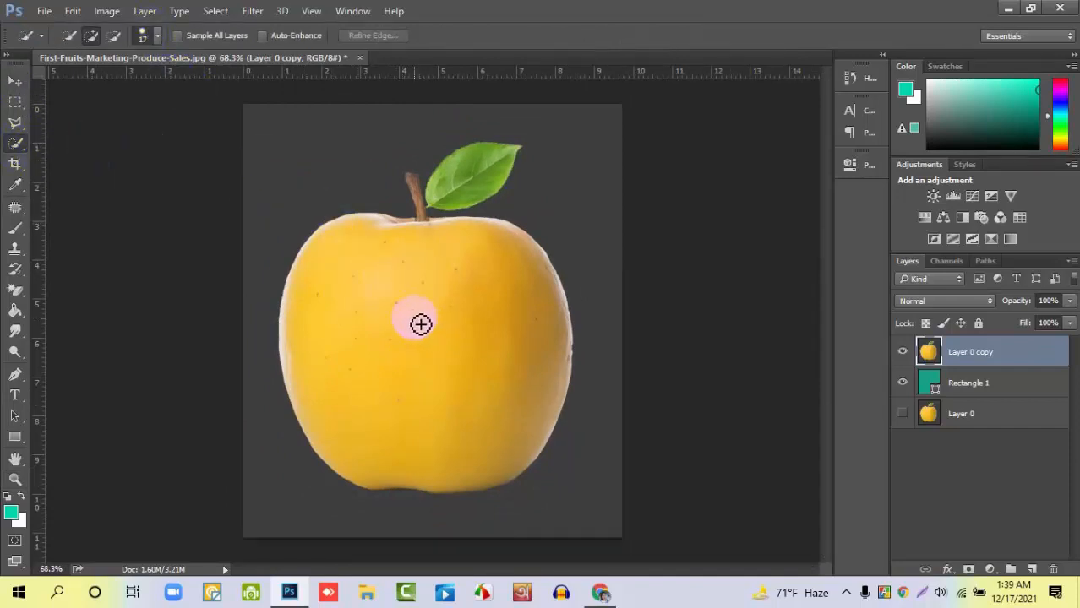
pyautogui.click(146, 36)
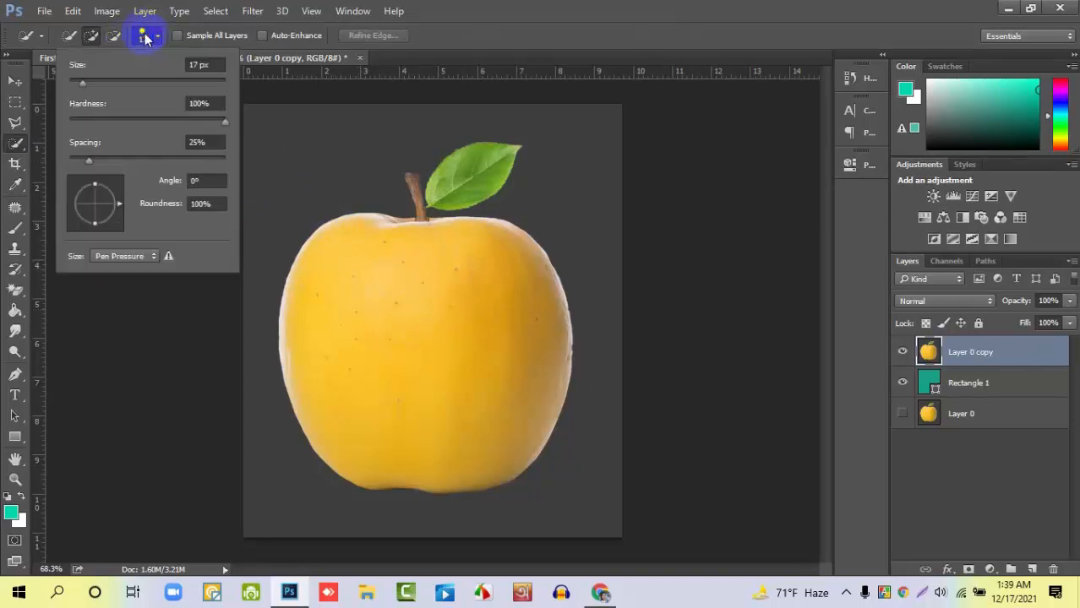
pyautogui.moveTo(82, 84)
pyautogui.mouseDown()
pyautogui.moveTo(212, 102)
pyautogui.moveTo(108, 90)
pyautogui.moveTo(112, 99)
pyautogui.mouseUp()
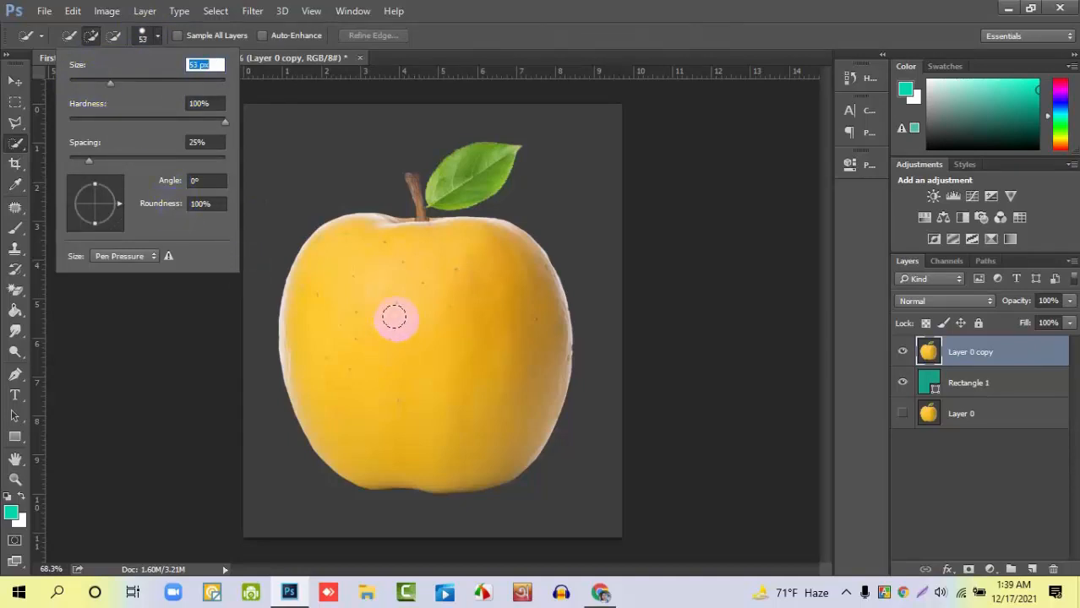
pyautogui.moveTo(108, 85)
pyautogui.mouseDown()
pyautogui.moveTo(73, 89)
pyautogui.moveTo(153, 86)
pyautogui.moveTo(121, 82)
pyautogui.mouseUp()
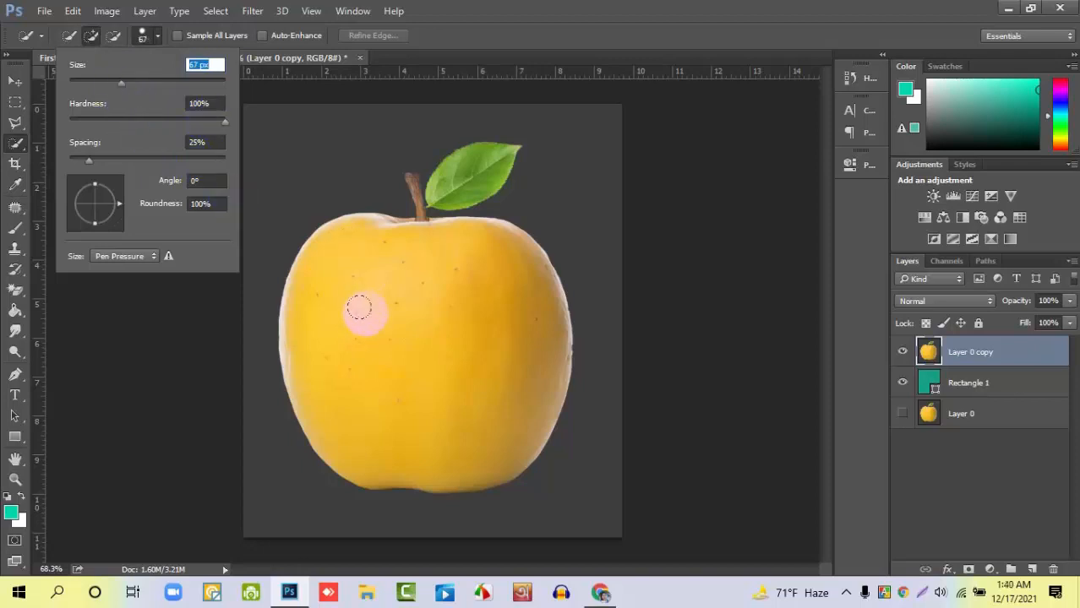
# Select the apple's whole yellow body on the apple copy layer with the Quick Selection tool
pyautogui.moveTo(359, 309); pyautogui.dragTo(392, 326)
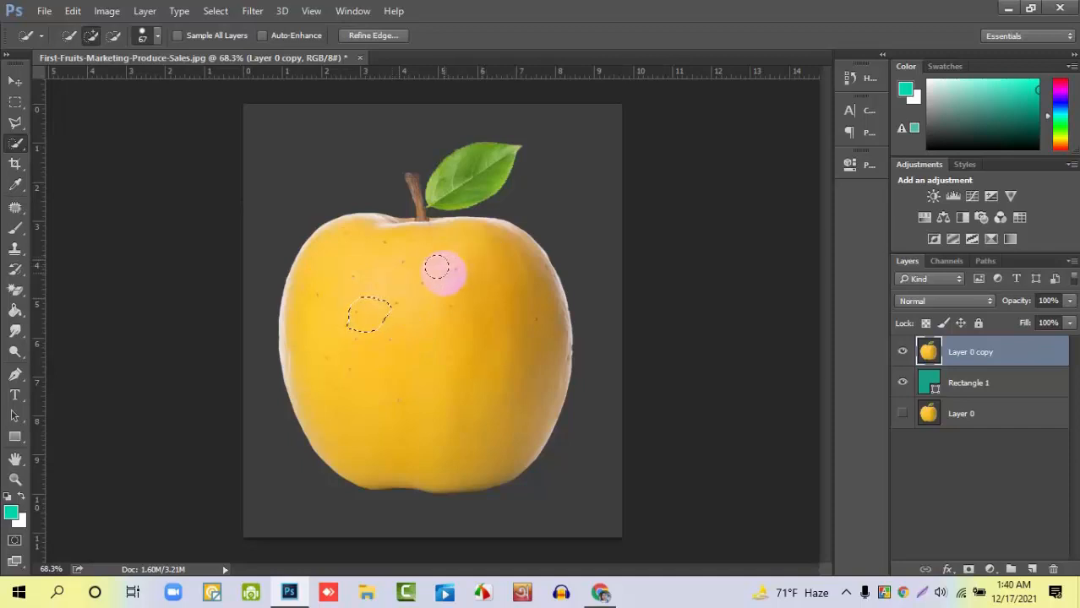
pyautogui.click(432, 275)
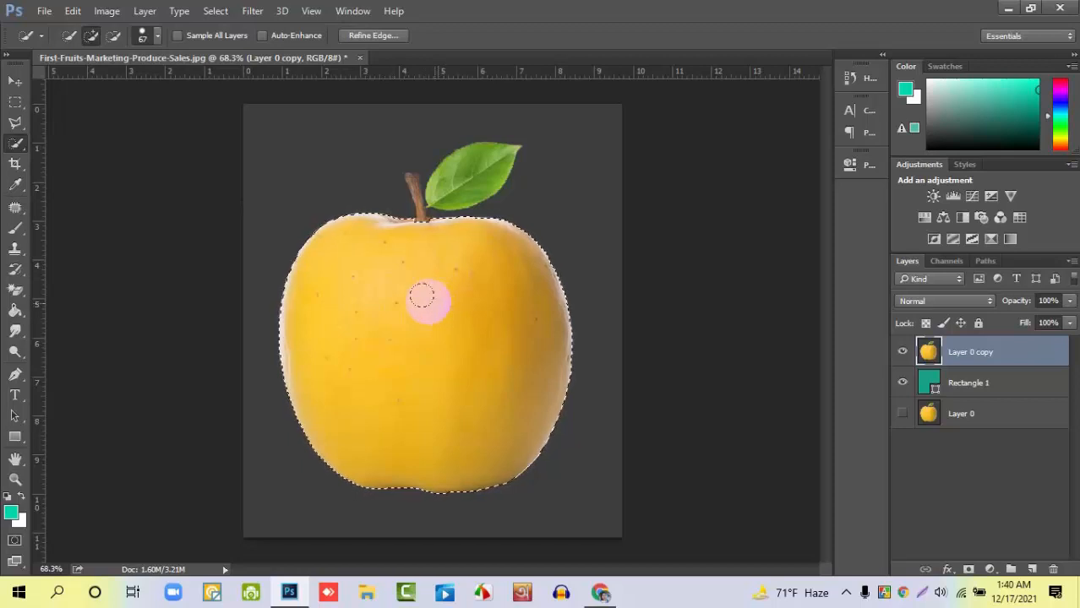
pyautogui.scroll(1, 424, 279)
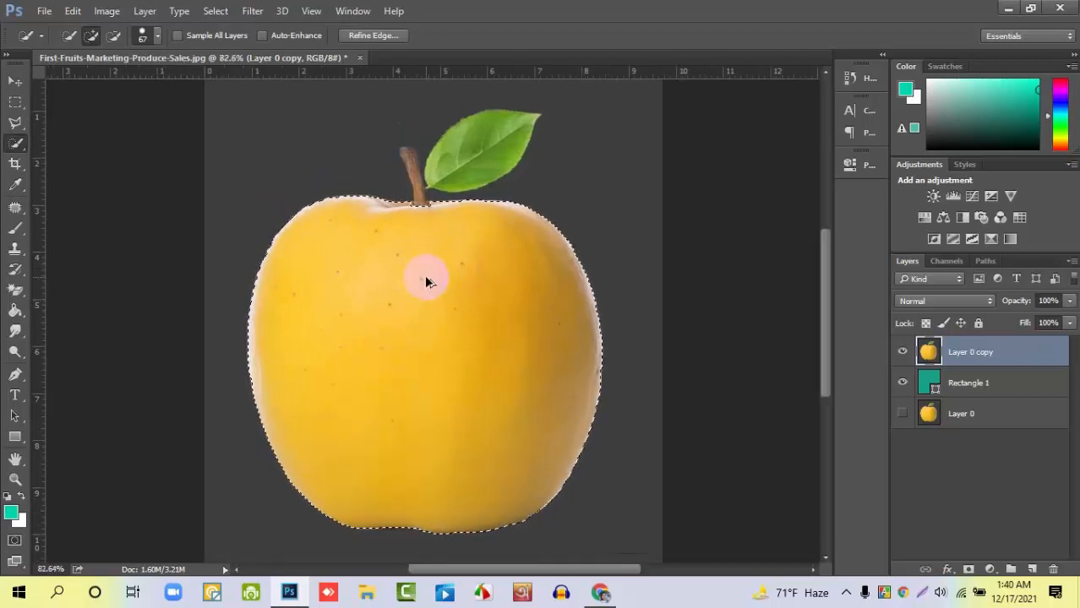
pyautogui.scroll(1, 424, 279)
pyautogui.moveTo(440, 285); pyautogui.dragTo(446, 350)
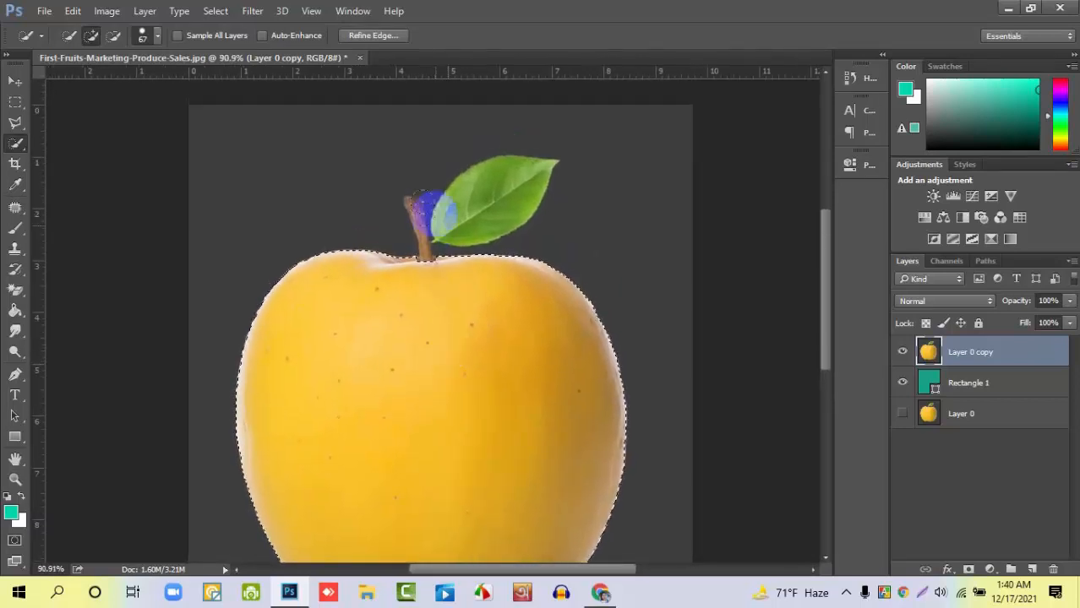
# Add the apple's brown stem and green leaf to the selection using a 10 px Quick Selection brush
pyautogui.scroll(3, 420, 230)
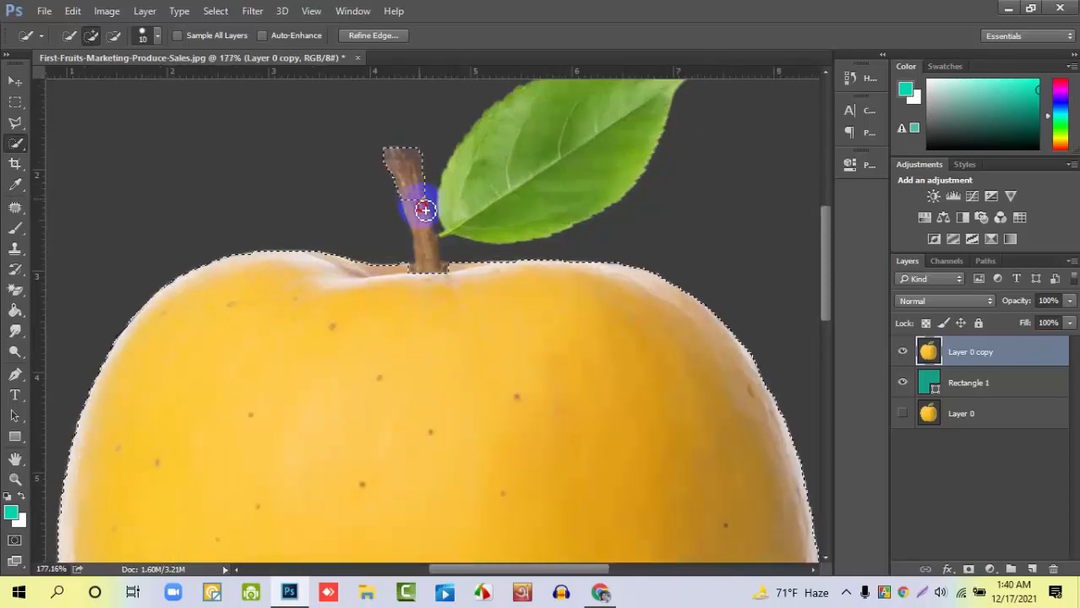
pyautogui.moveTo(430, 234); pyautogui.dragTo(432, 267)
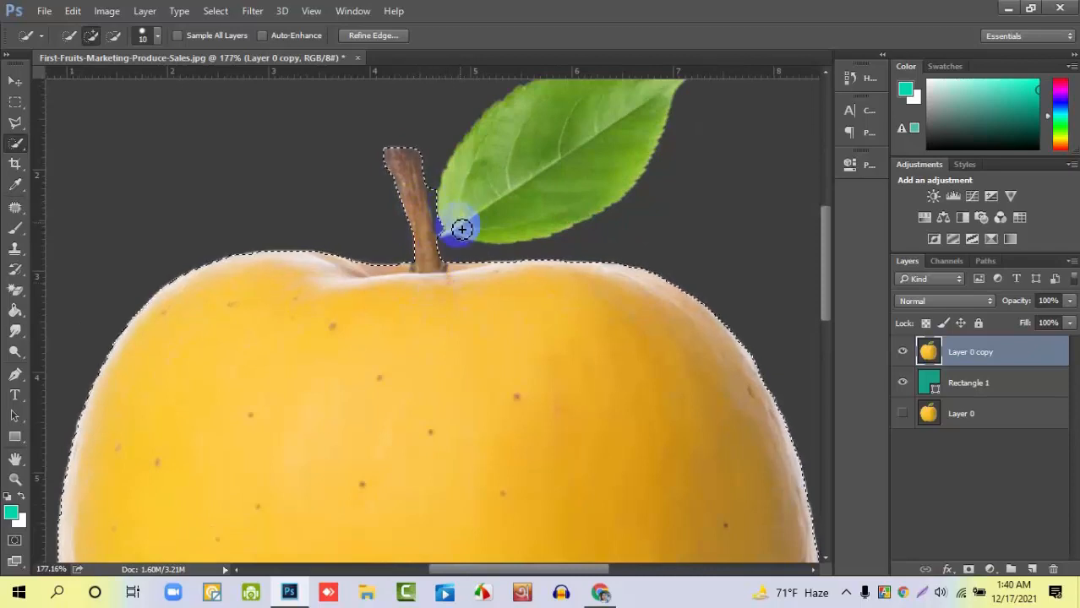
pyautogui.moveTo(460, 229)
pyautogui.mouseDown()
pyautogui.moveTo(572, 155)
pyautogui.moveTo(573, 175)
pyautogui.moveTo(655, 195)
pyautogui.moveTo(502, 279)
pyautogui.mouseUp()
pyautogui.scroll(1, 495, 278)
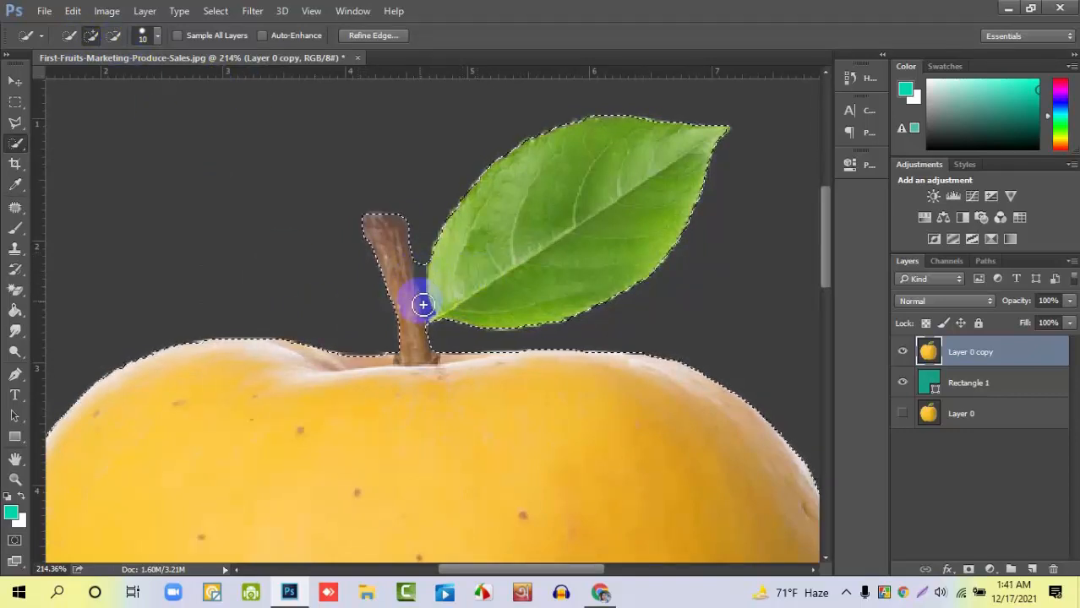
# Subtract the dark gap between the stem and the leaf from the selection using an 8 px Quick Selection brush
pyautogui.click(118, 39)
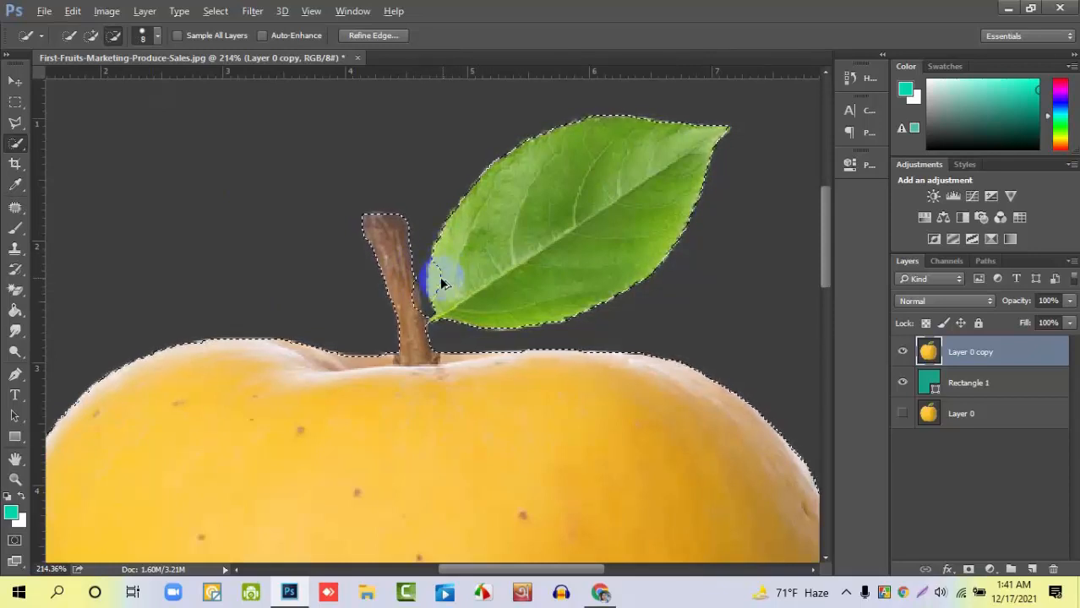
pyautogui.click(91, 35)
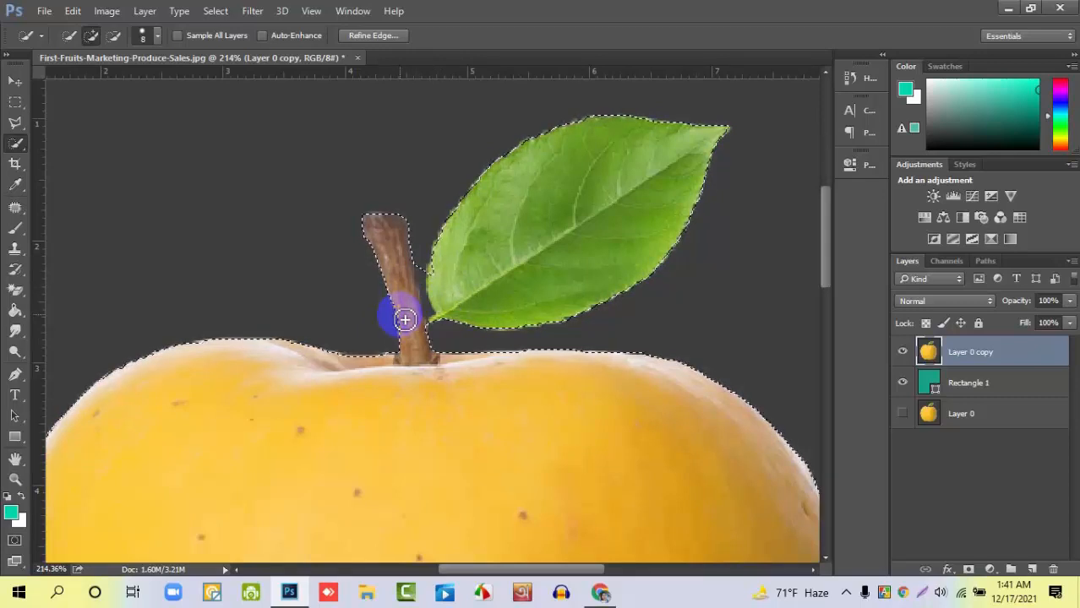
pyautogui.press('alt')
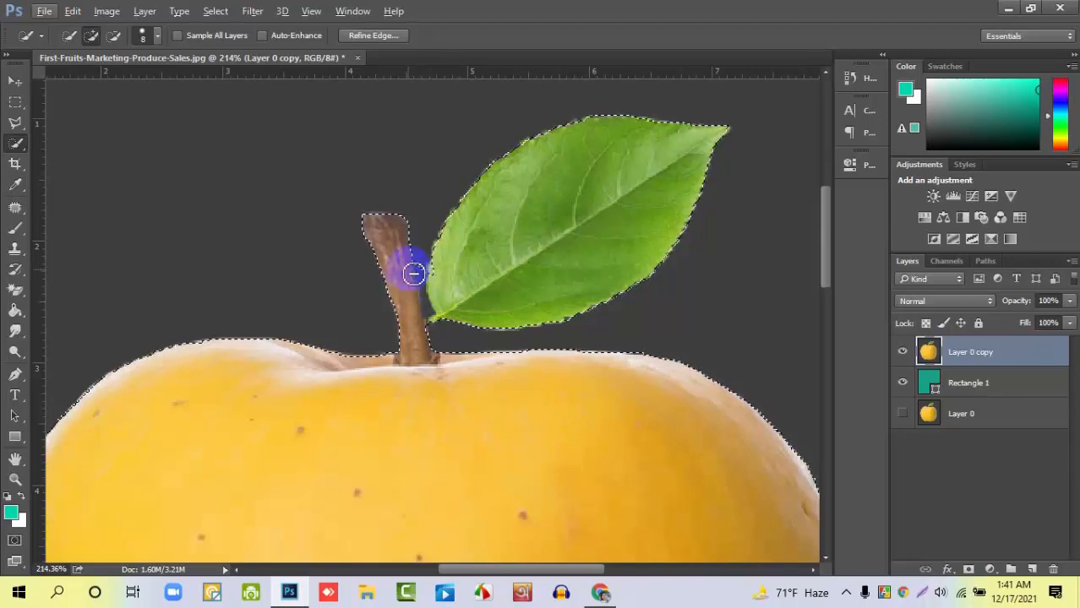
pyautogui.press('alt')
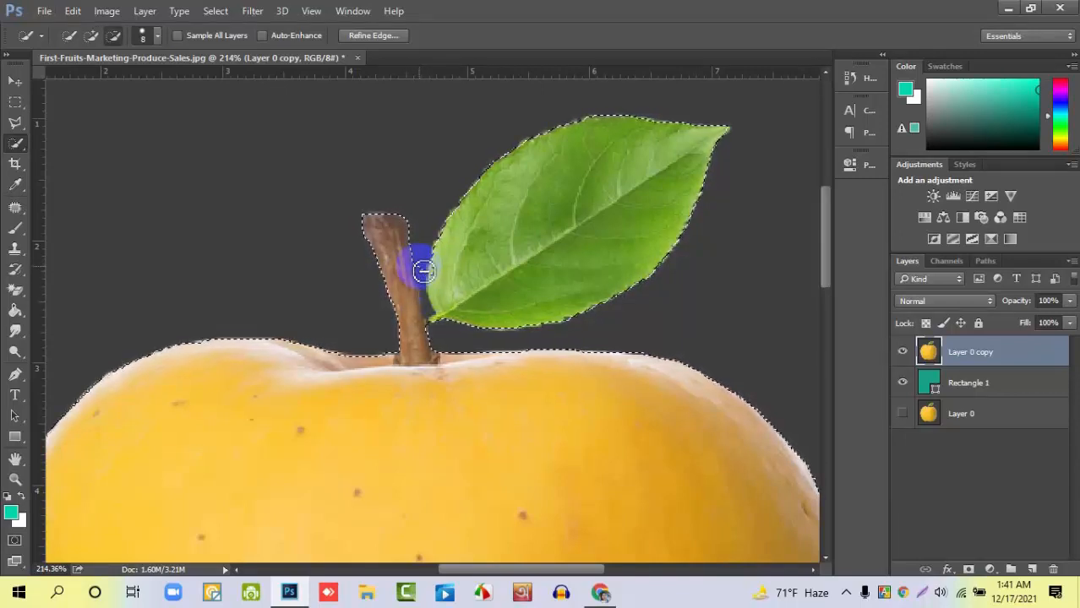
pyautogui.moveTo(423, 271); pyautogui.dragTo(425, 280)
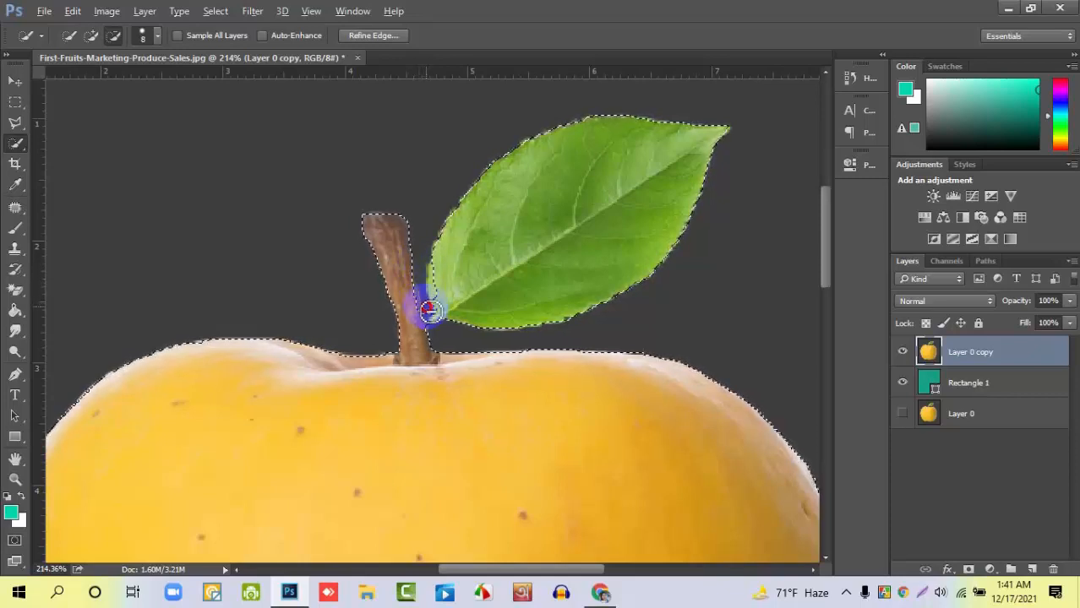
pyautogui.click(429, 311)
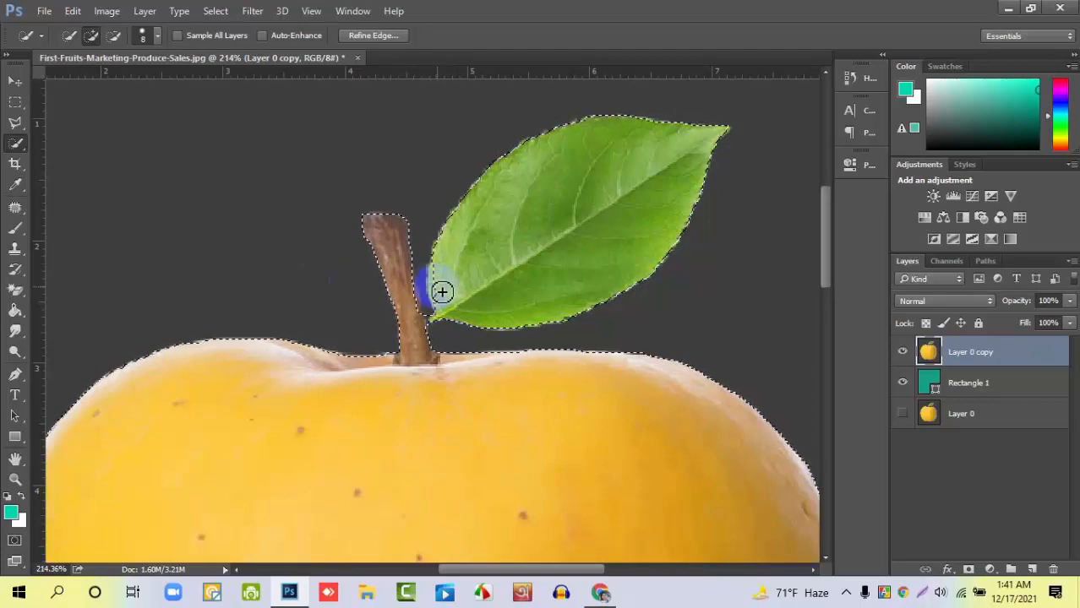
# Invert the apple selection, delete the dark background from the Layer 0 copy layer and clear the selection
pyautogui.scroll(-5, 470, 272)
pyautogui.scroll(-3, 478, 304)
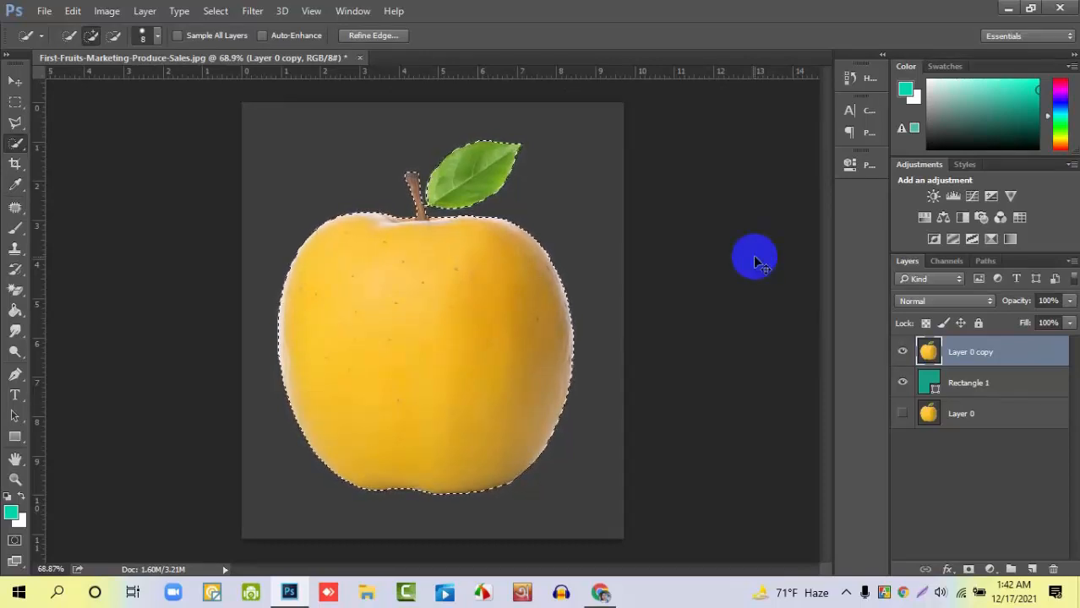
pyautogui.hotkey('ctrl', 'shift', 'i')
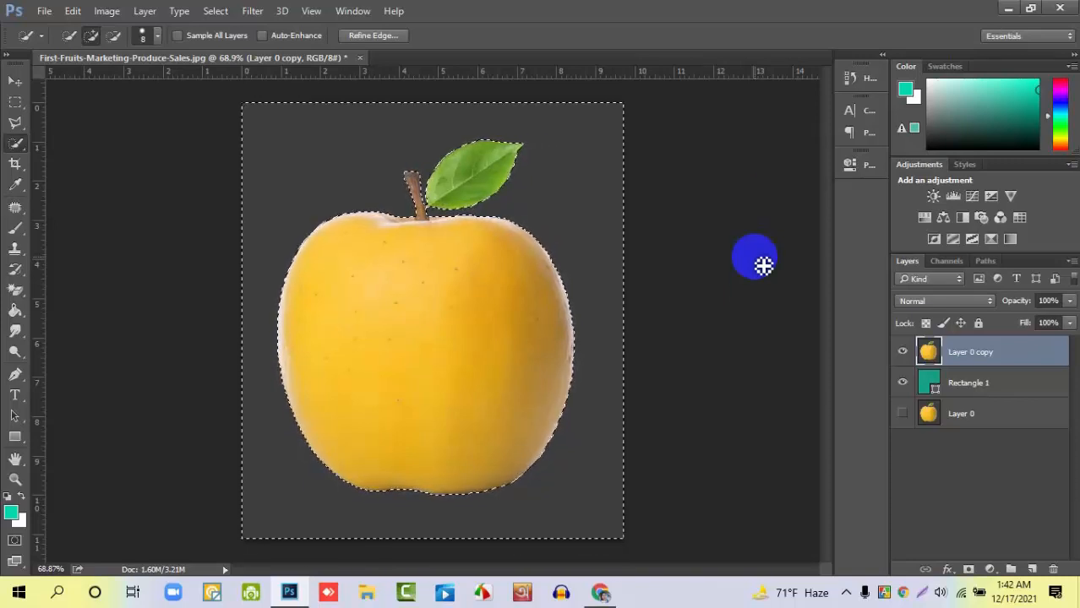
pyautogui.hotkey('ctrl', 'shift', 'i')
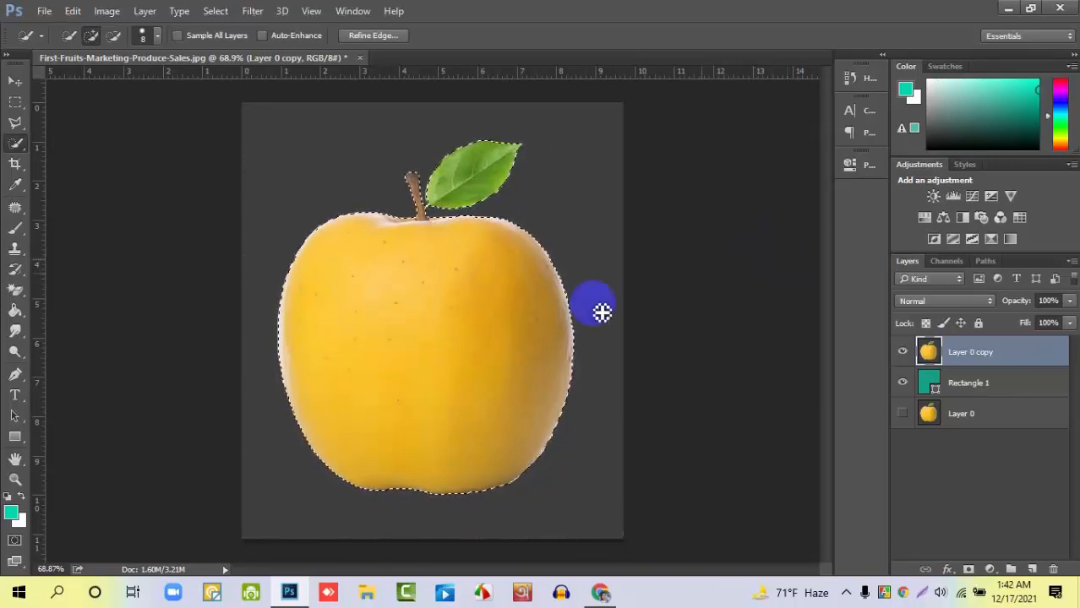
pyautogui.rightClick(485, 315)
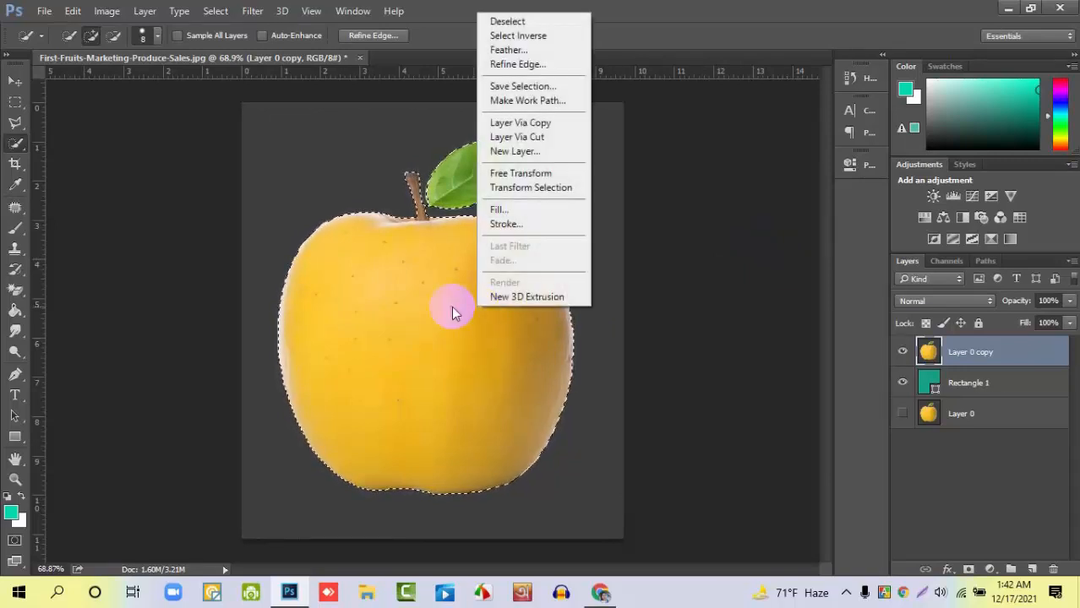
pyautogui.click(497, 43)
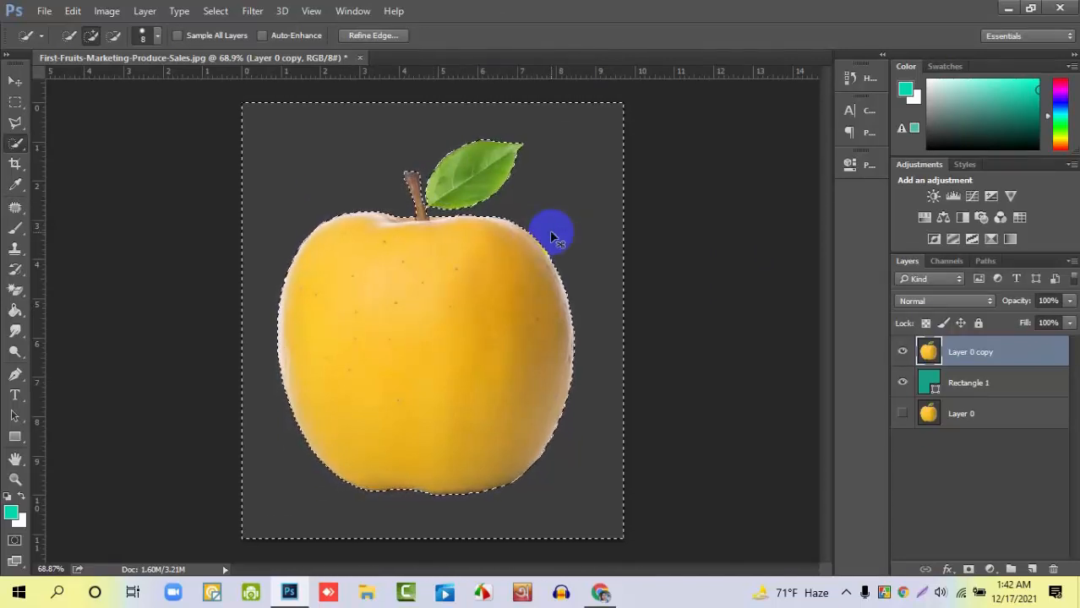
pyautogui.press('Delete')
pyautogui.hotkey('ctrl', 'd')
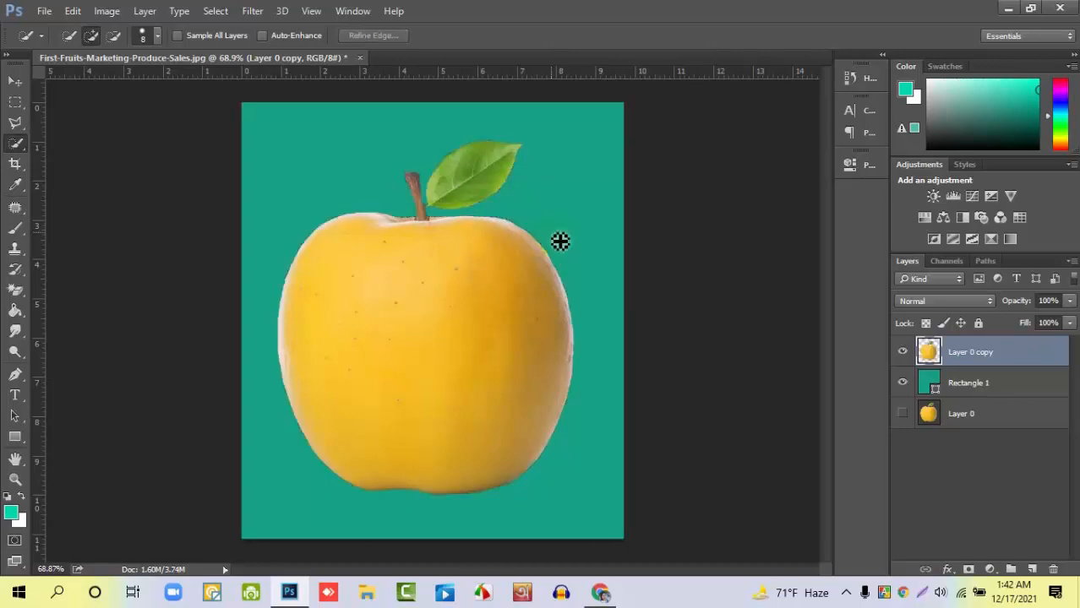
# Nudge the cut-out apple slightly with the Move tool and undo that move
pyautogui.click(14, 81)
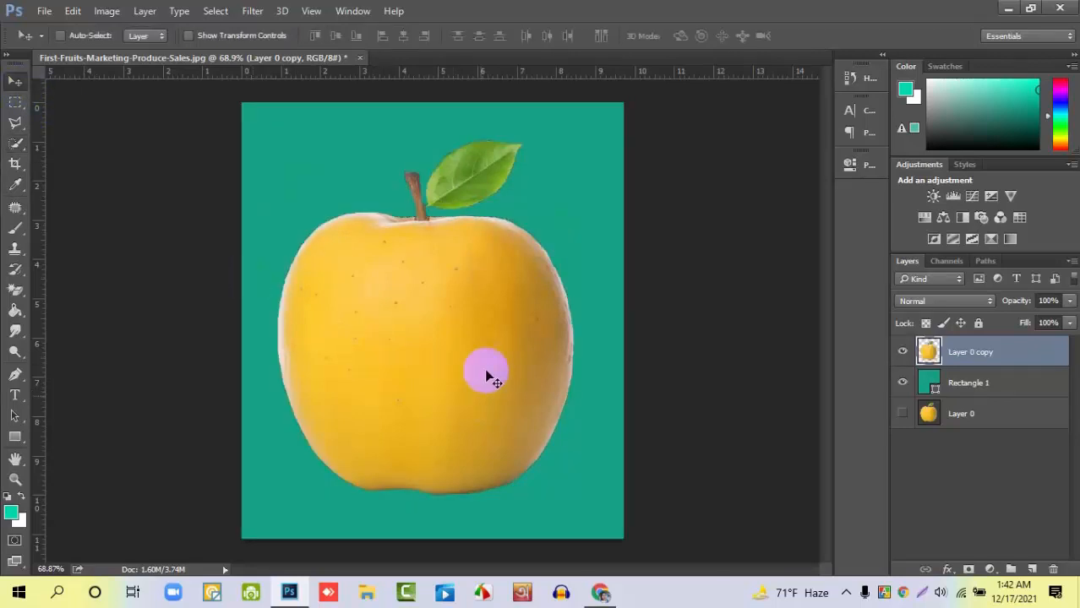
pyautogui.moveTo(441, 341)
pyautogui.mouseDown()
pyautogui.moveTo(429, 294)
pyautogui.moveTo(440, 340)
pyautogui.mouseUp()
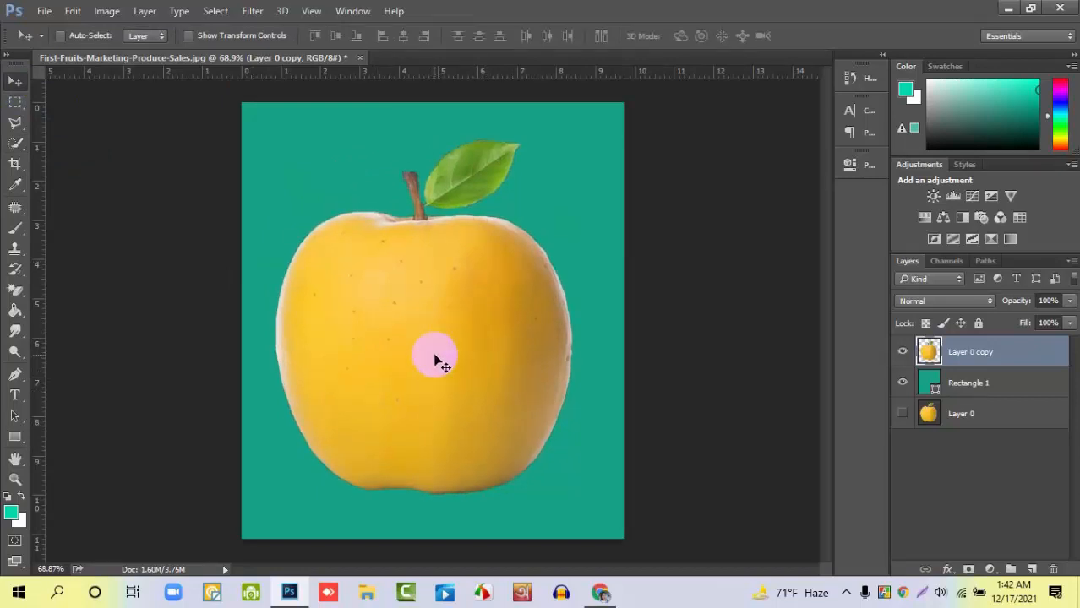
pyautogui.hotkey('ctrl', 'z')
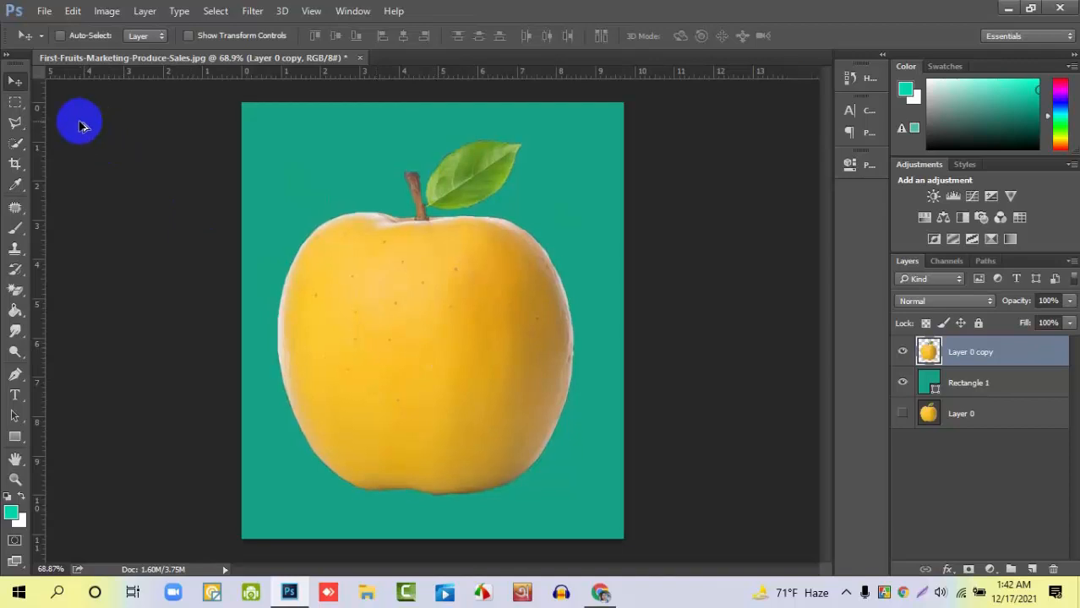
# Undo the background deletion on the apple copy layer and clear the selection
pyautogui.hotkey('ctrl', 'alt', 'z')
pyautogui.hotkey('ctrl', 'alt', 'z')
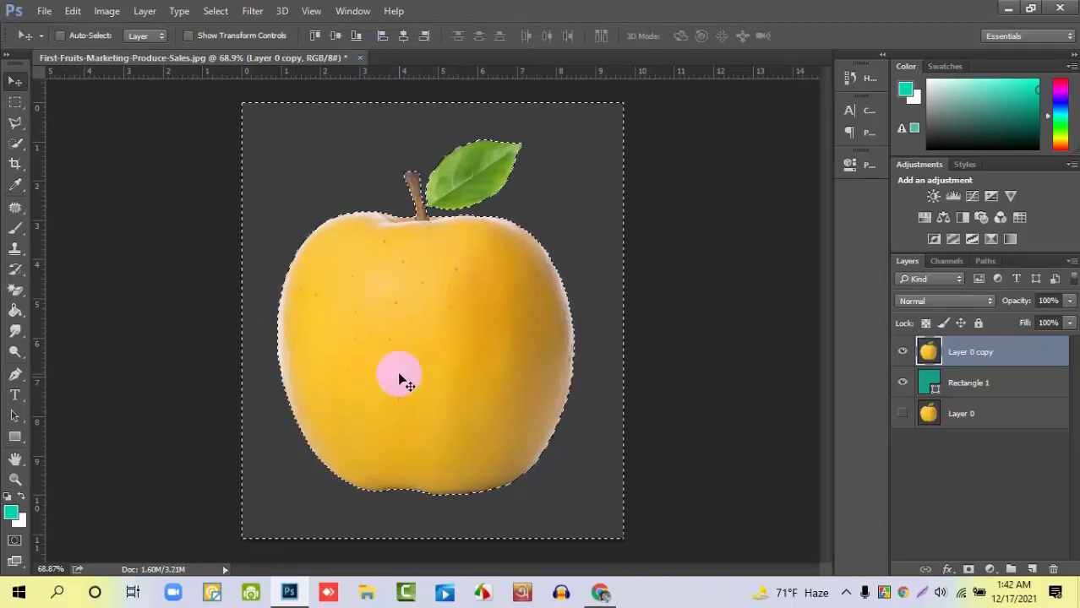
pyautogui.hotkey('ctrl', 'd')
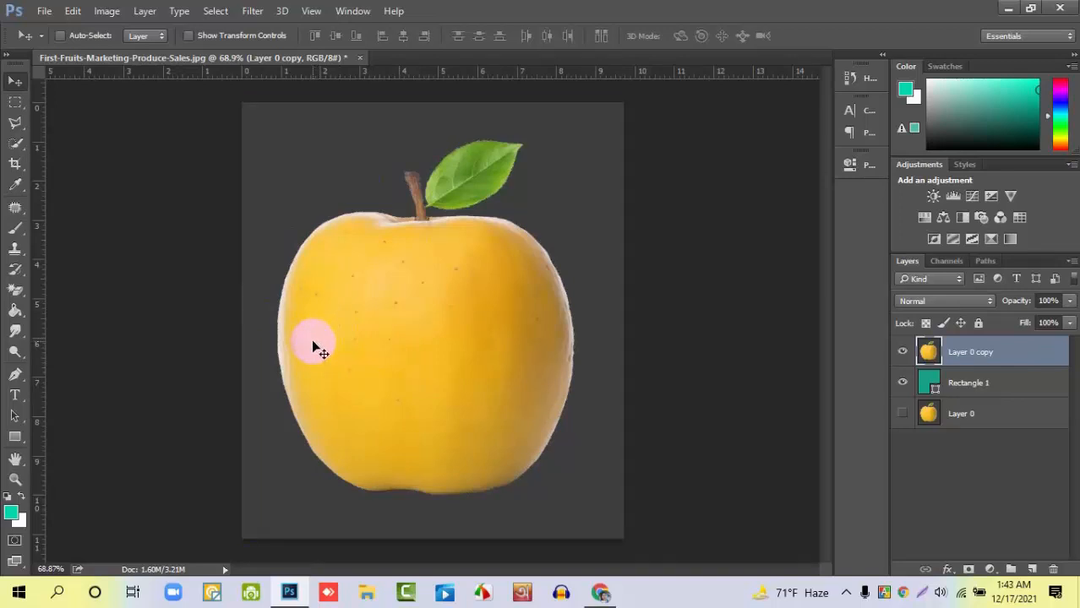
# Try the Magic Wand tool at tolerance 25 on the dark background around the apple and clear the selection
pyautogui.rightClick(15, 144)
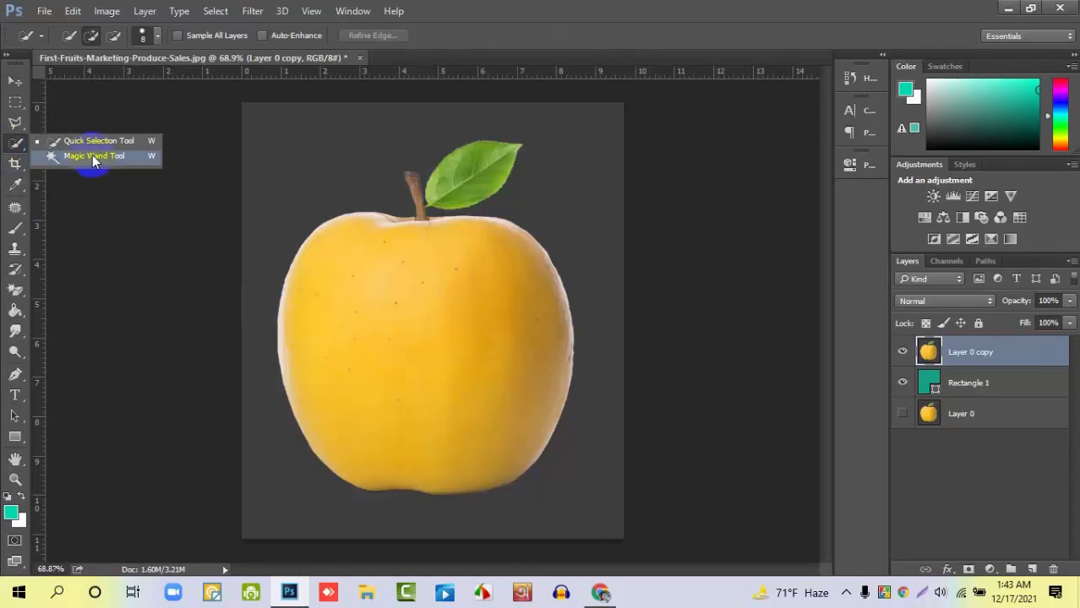
pyautogui.click(94, 159)
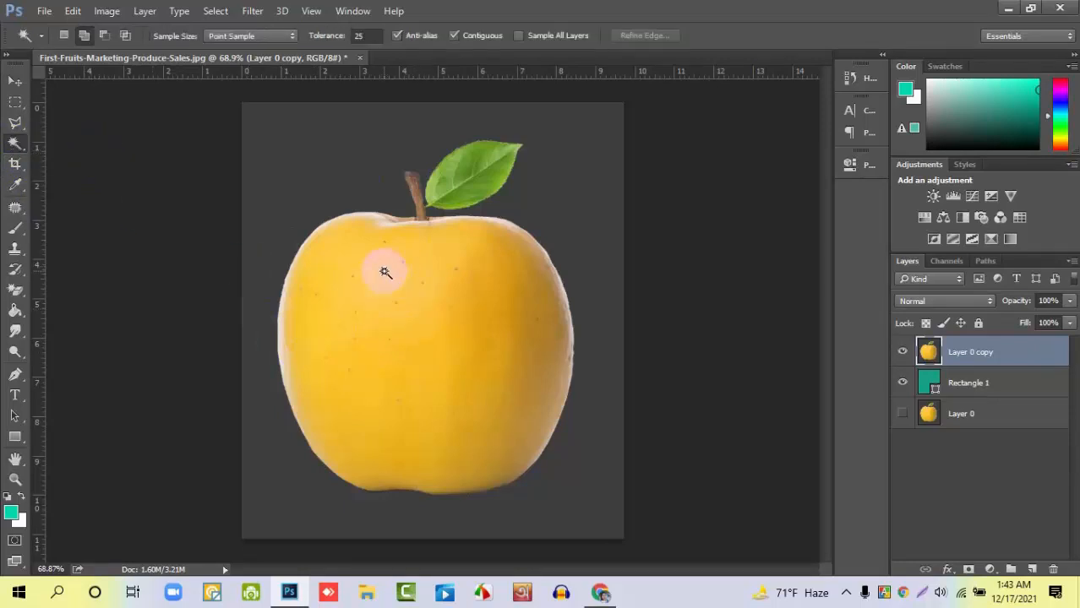
pyautogui.click(296, 176)
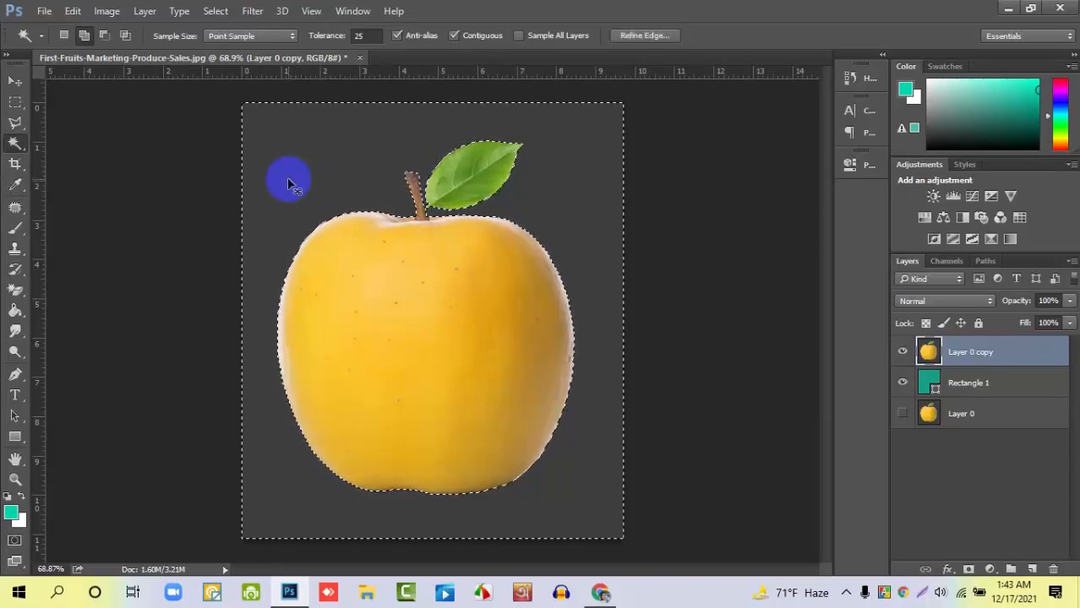
pyautogui.hotkey('ctrl', 'd')
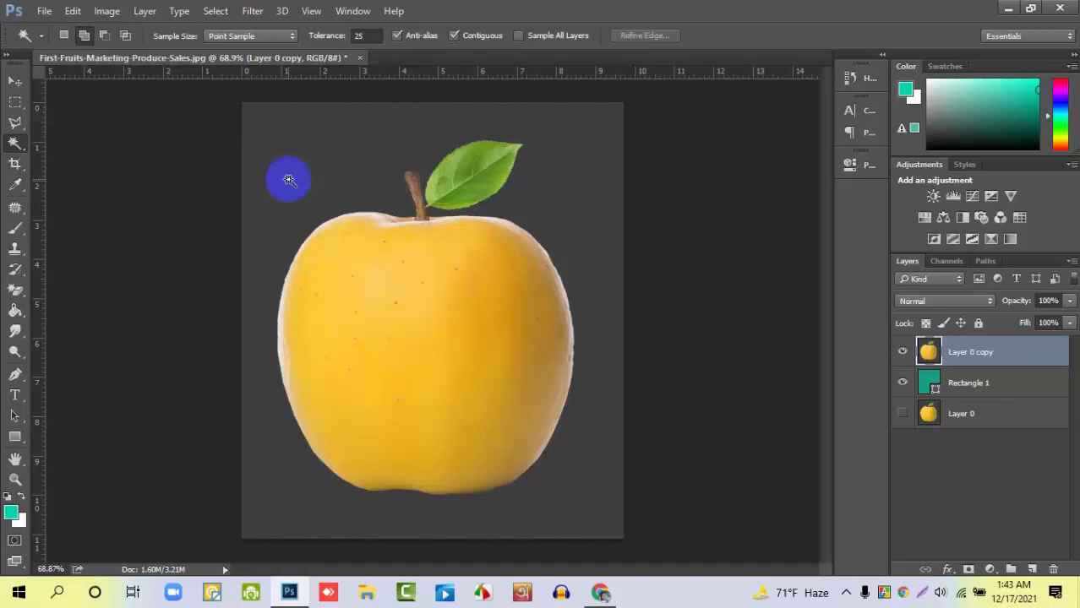
# Select the dark background with the Magic Wand, delete it from the apple copy layer and deselect
pyautogui.click(288, 181)
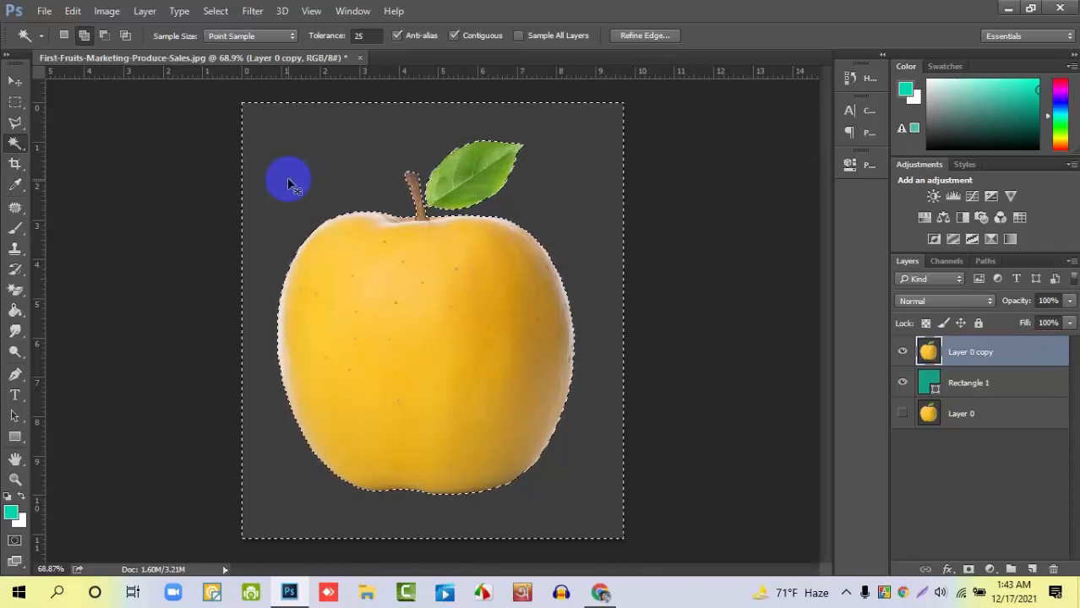
pyautogui.press('Delete')
pyautogui.hotkey('ctrl', 'd')
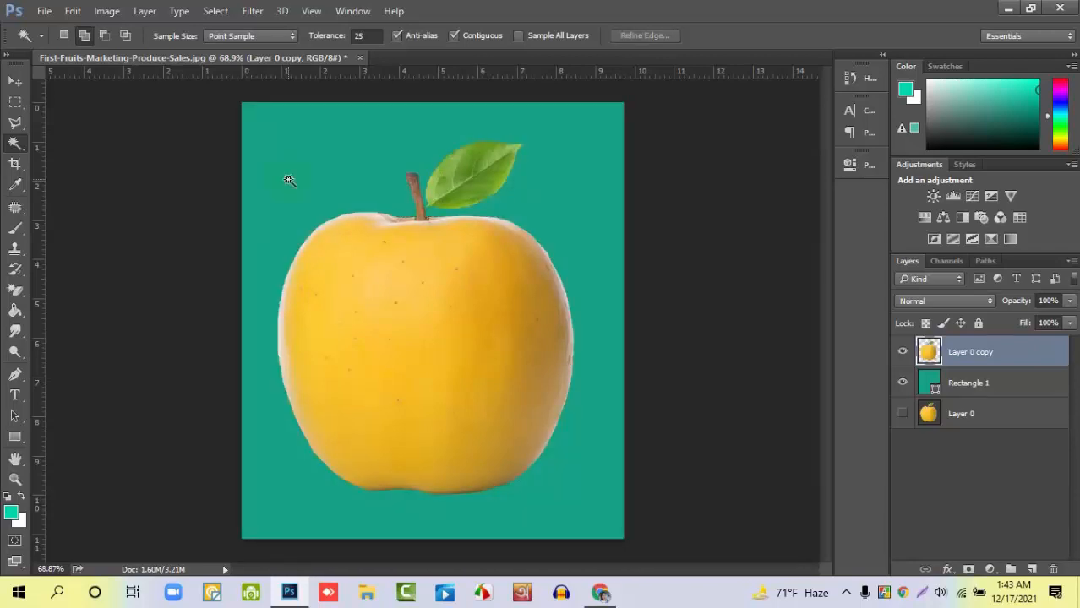
pyautogui.press('v')
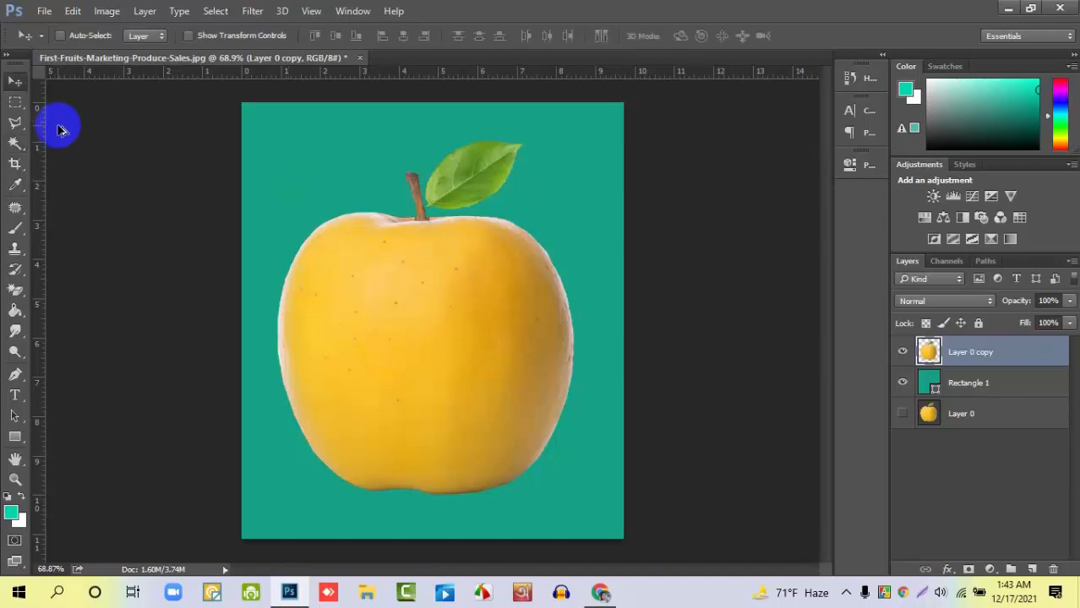
# Undo the Magic Wand background removal and drop the remaining selection
pyautogui.hotkey('ctrl', 'alt', 'z')
pyautogui.hotkey('ctrl', 'alt', 'z')
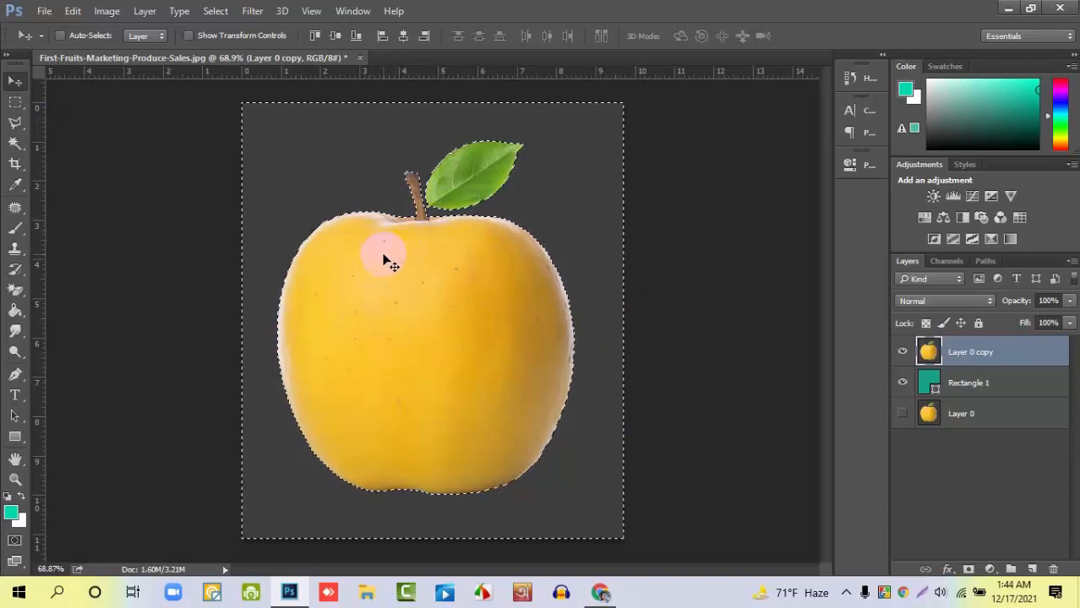
pyautogui.hotkey('ctrl', 'd')
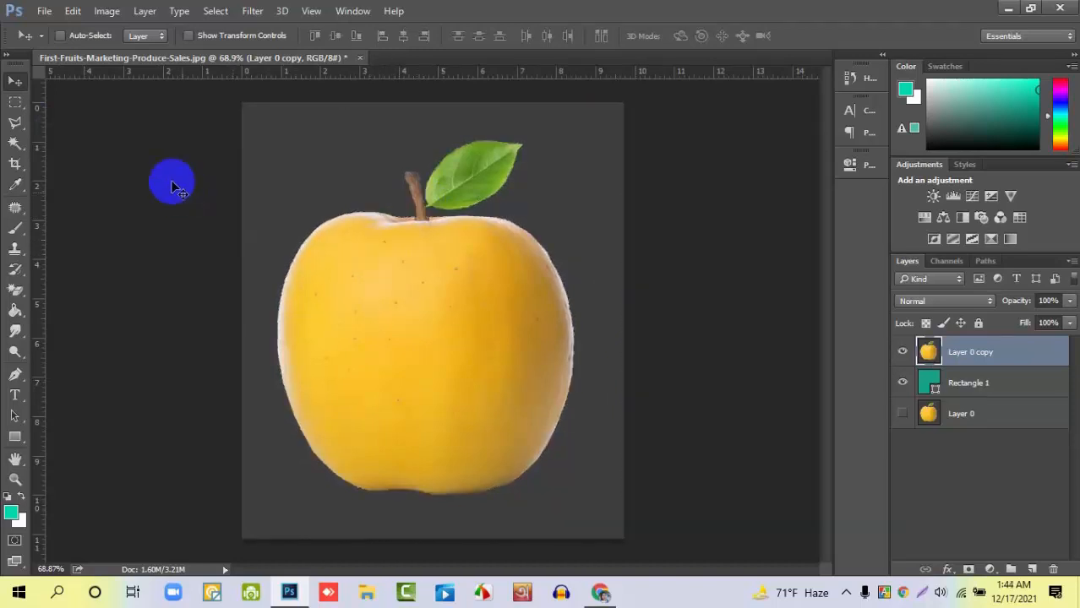
# Activate the Background Eraser tool, setting its tolerance to 100% and its brush size to 175 px
pyautogui.click(19, 149)
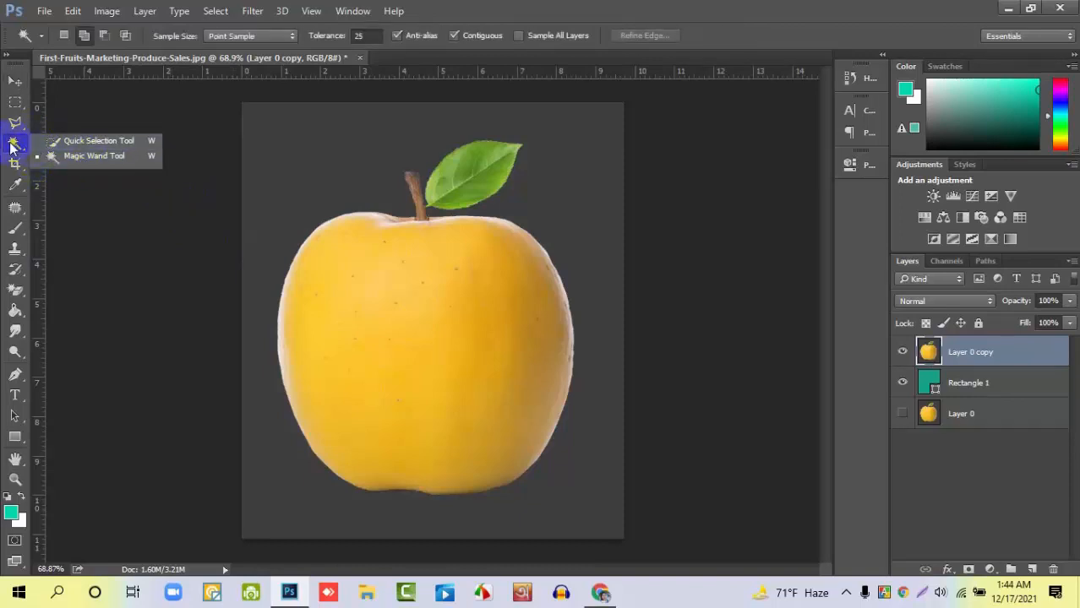
pyautogui.click(13, 290)
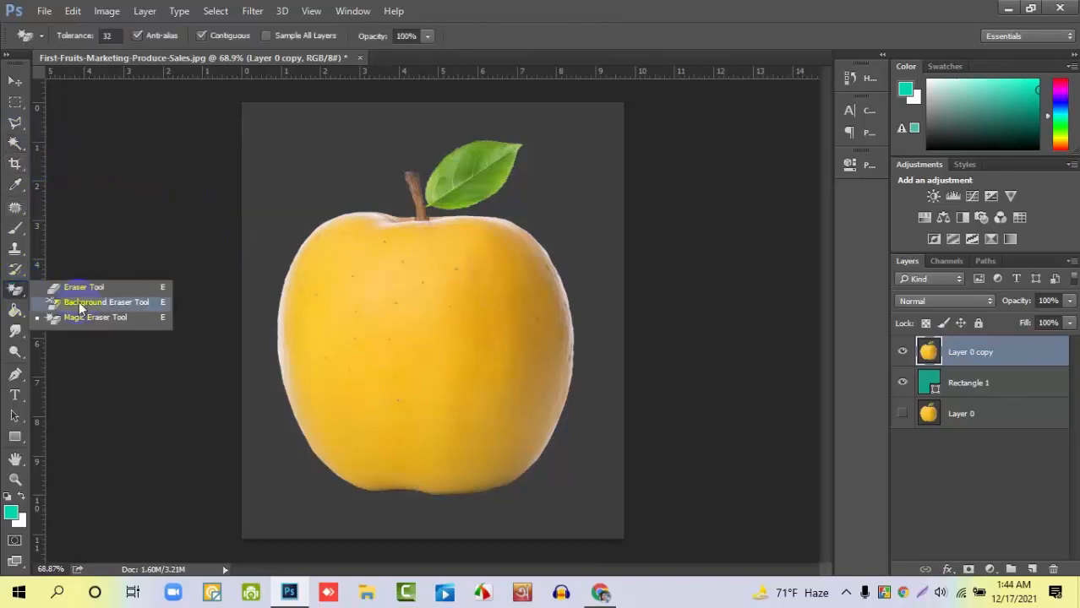
pyautogui.click(126, 304)
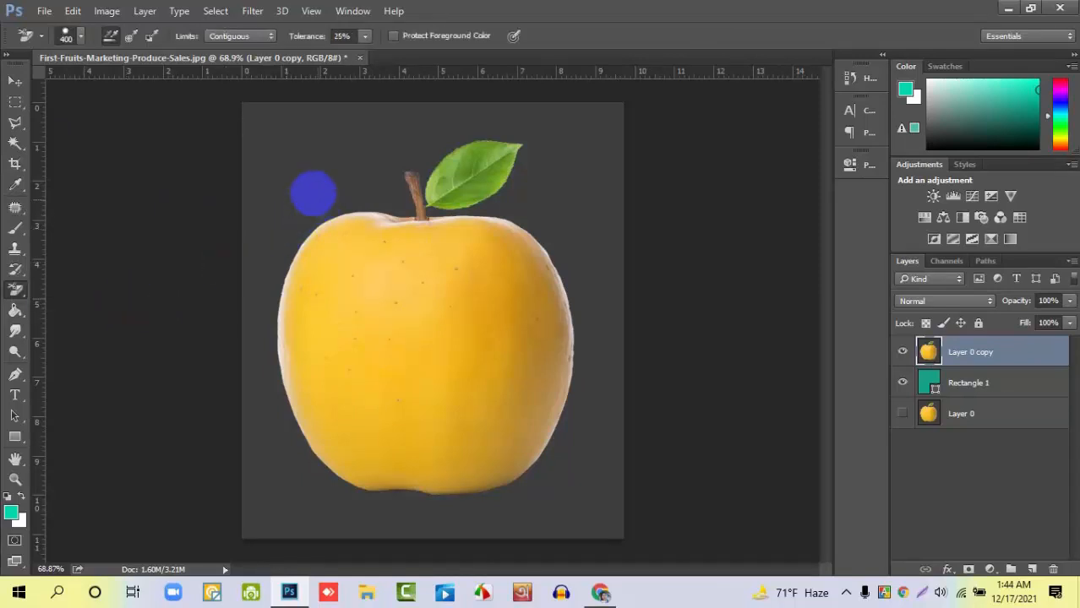
pyautogui.click(343, 35)
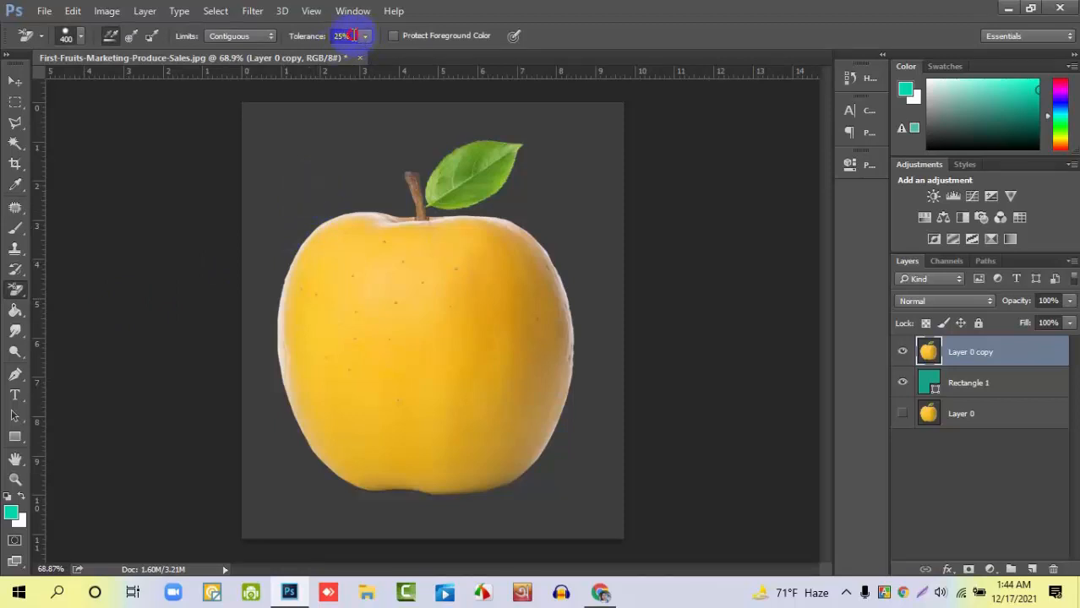
pyautogui.write('100')
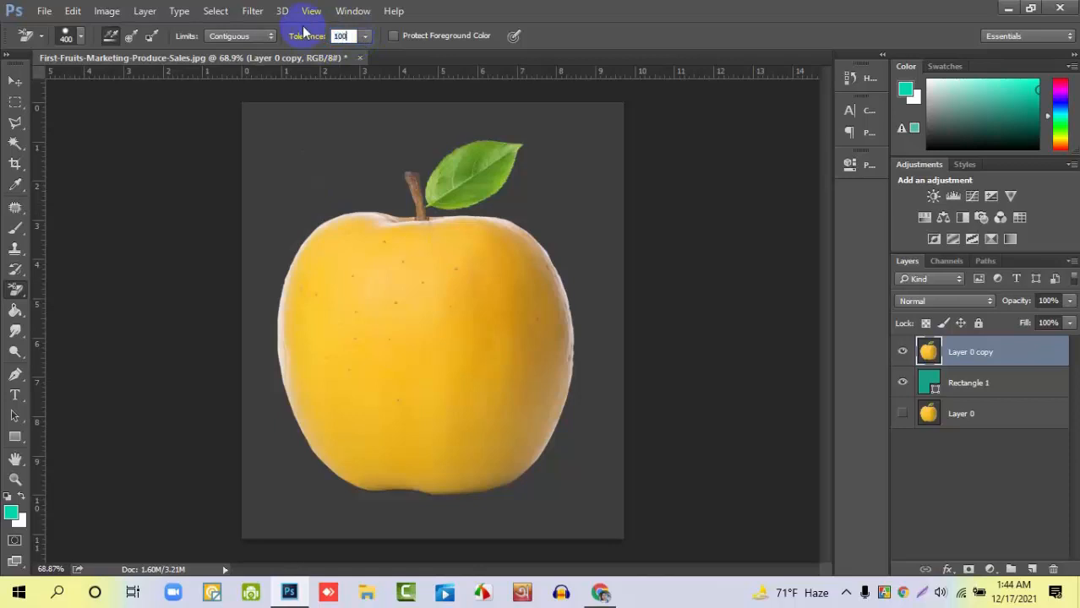
pyautogui.press('Return')
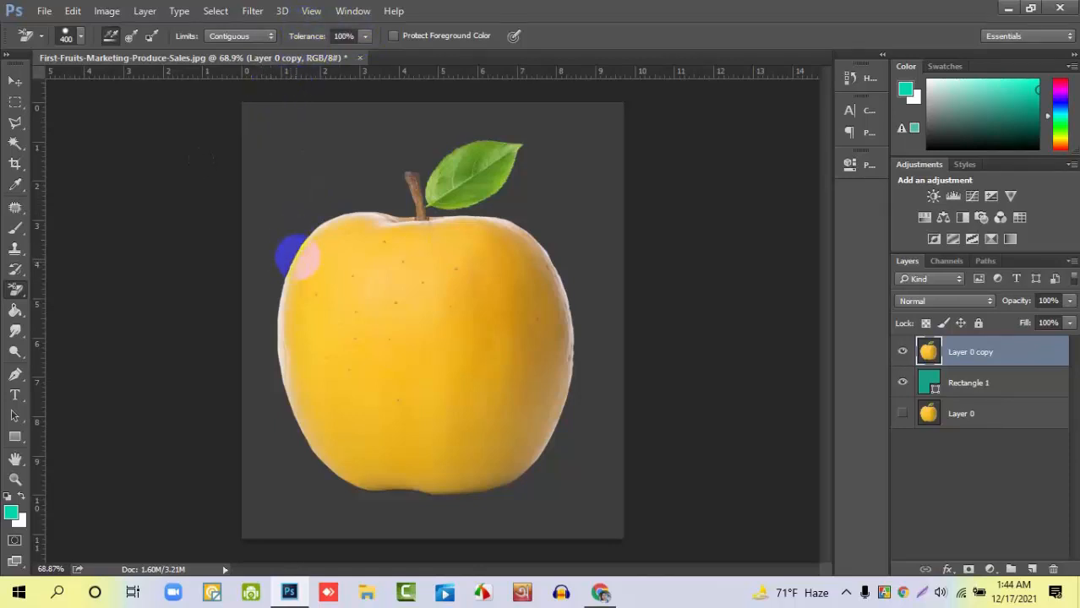
pyautogui.press('[')
pyautogui.press('[')
pyautogui.press('[')
pyautogui.press('[')
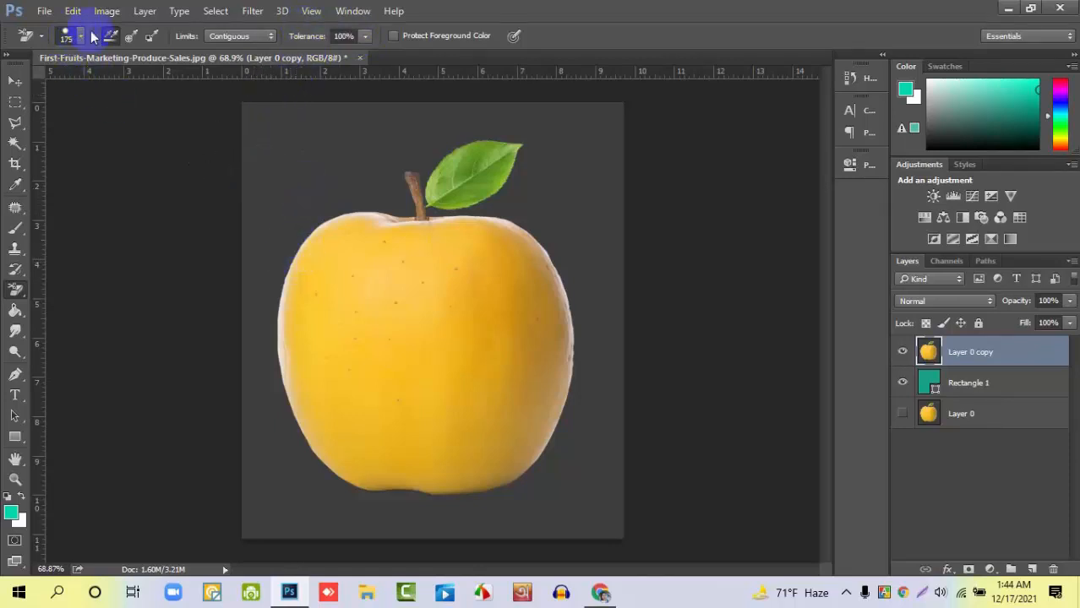
# Enlarge the Background Eraser's brush size to 328 px
pyautogui.click(81, 37)
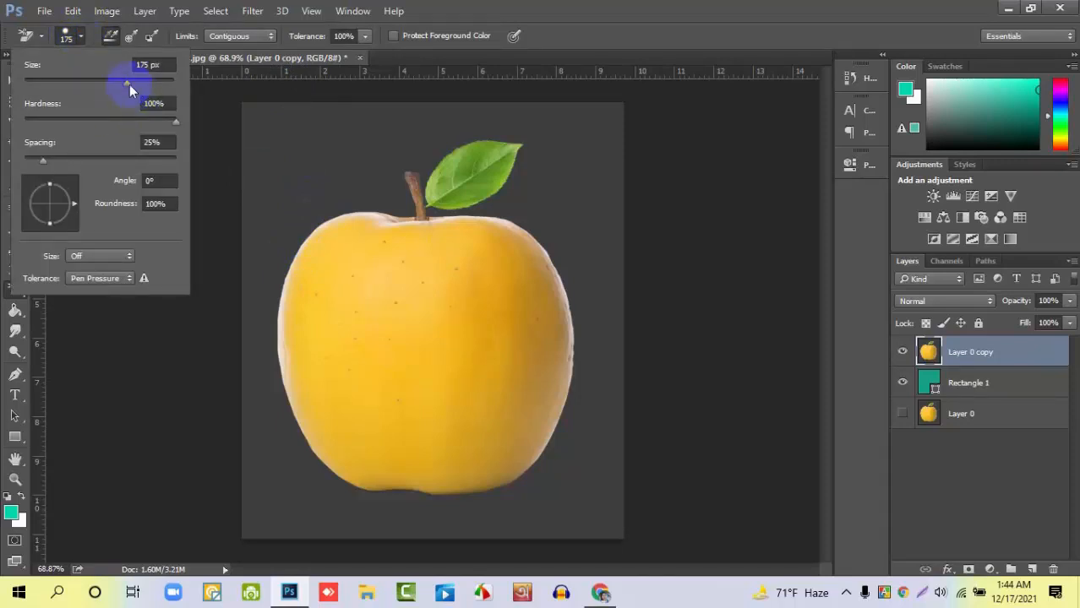
pyautogui.moveTo(129, 85)
pyautogui.mouseDown()
pyautogui.moveTo(53, 87)
pyautogui.moveTo(127, 87)
pyautogui.moveTo(112, 92)
pyautogui.mouseUp()
pyautogui.moveTo(140, 93); pyautogui.dragTo(147, 88)
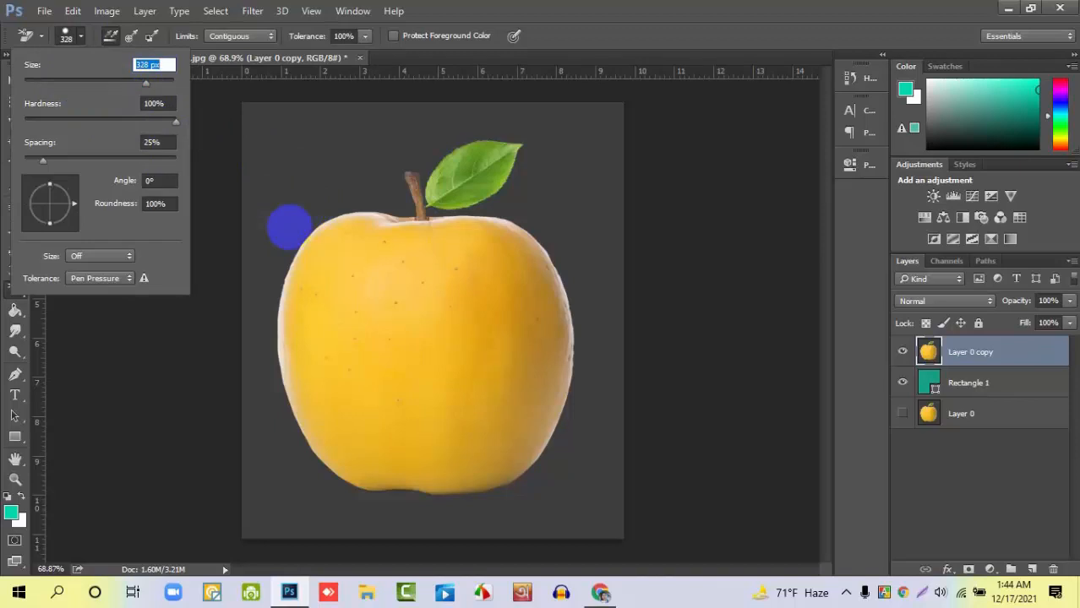
pyautogui.click(66, 36)
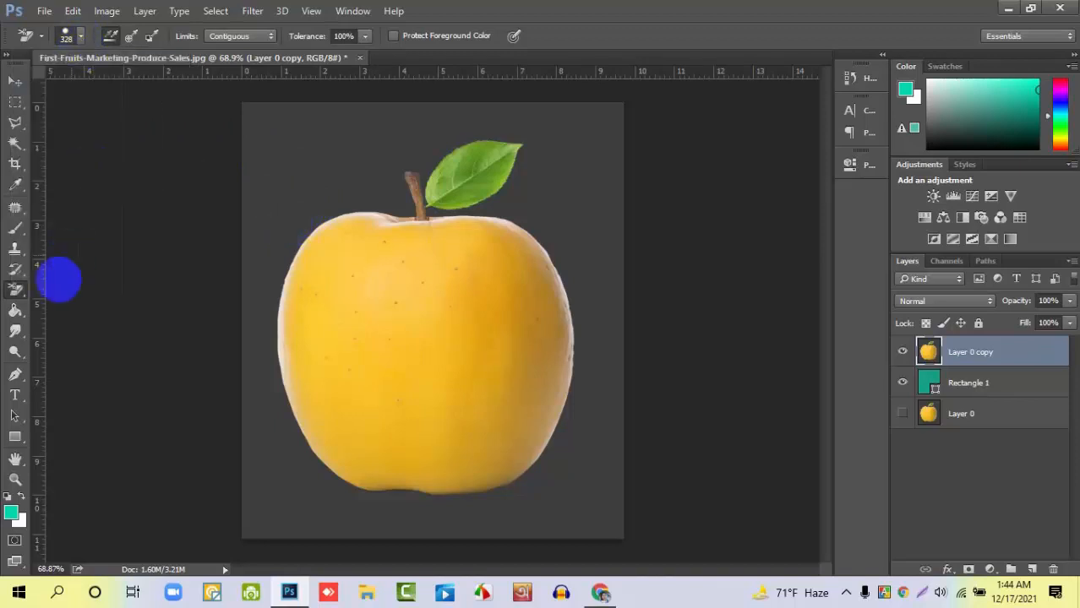
pyautogui.click(17, 290)
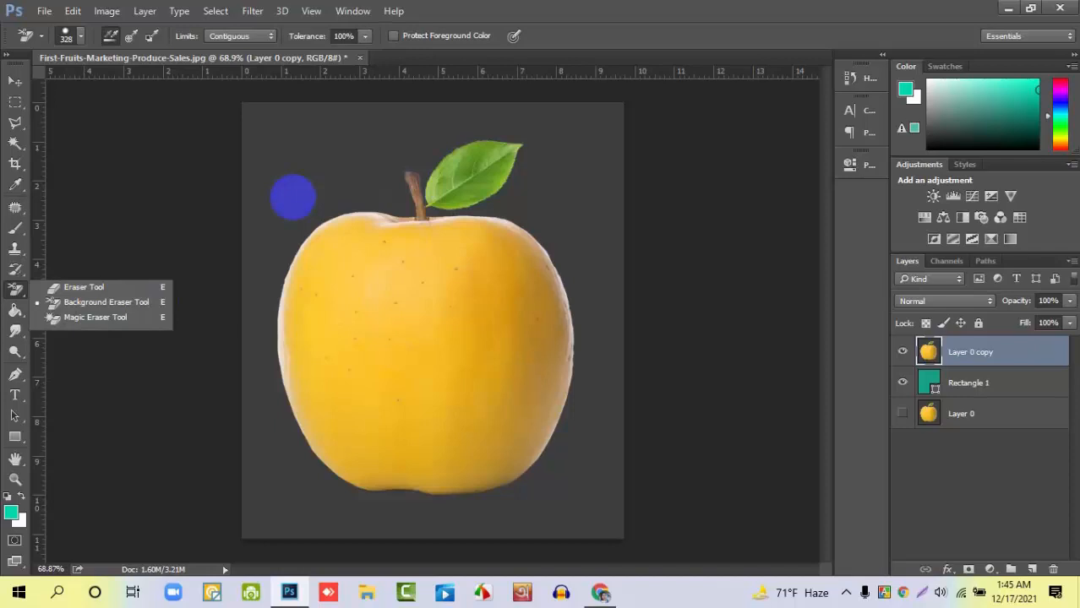
# Try the Background Eraser at 100% tolerance on the background beside the apple's upper-left edge, and undo it
pyautogui.click(294, 197)
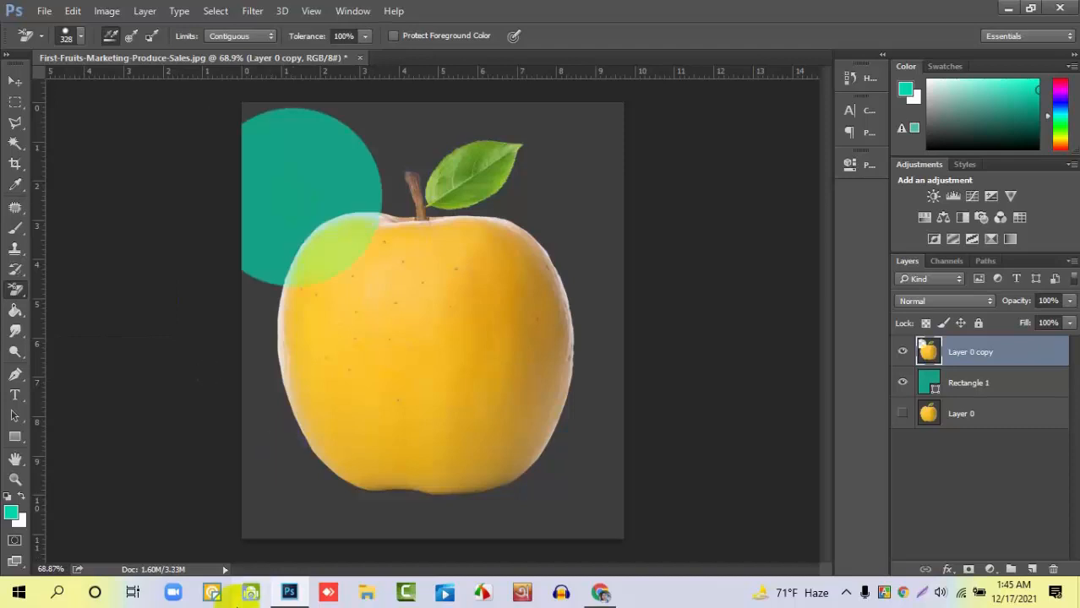
pyautogui.click(338, 302)
pyautogui.hotkey('ctrl', 'z')
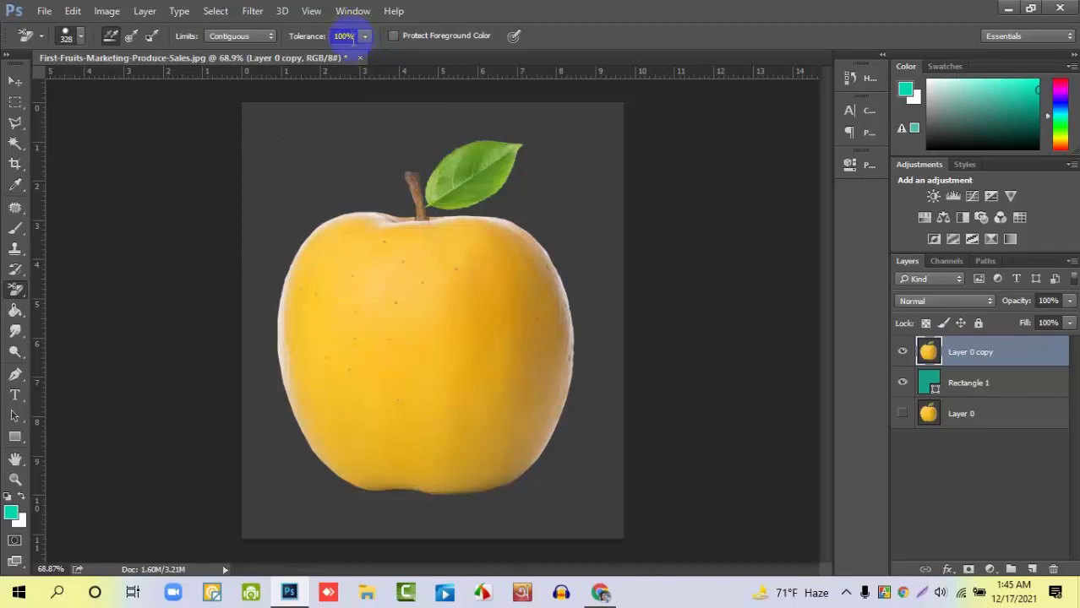
# Set the Background Eraser's tolerance to 50% and erase the dark background all around the apple, stem and leaf
pyautogui.click(347, 35)
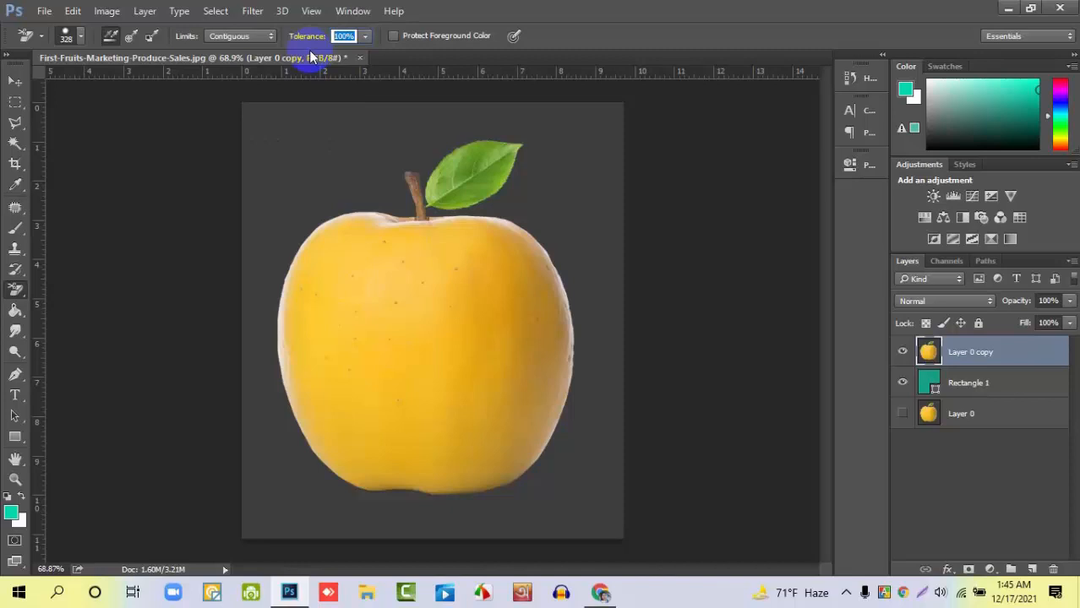
pyautogui.write('50')
pyautogui.press('Return')
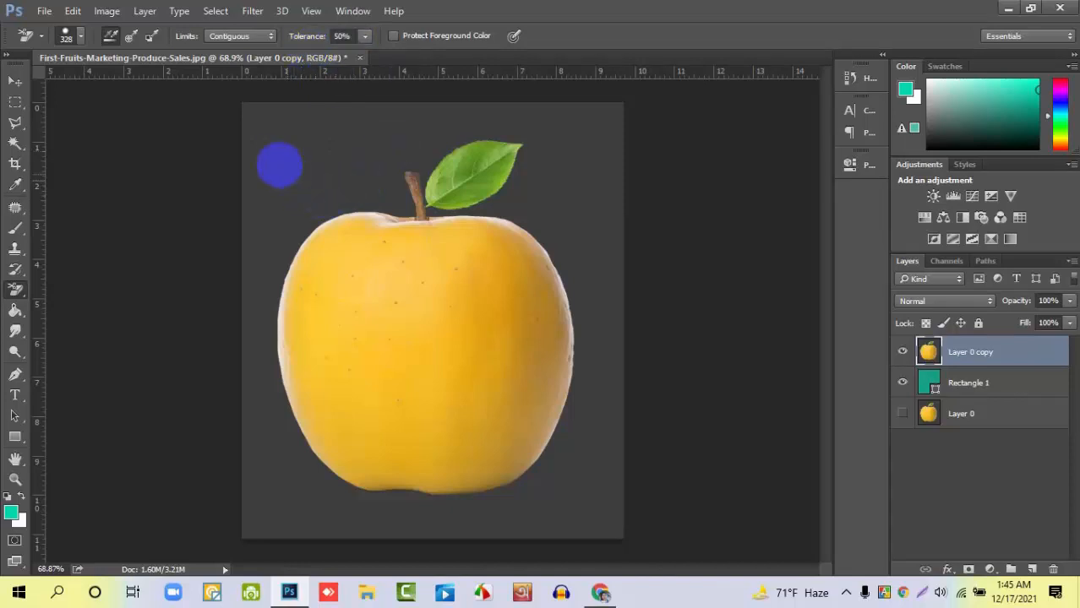
pyautogui.click(276, 162)
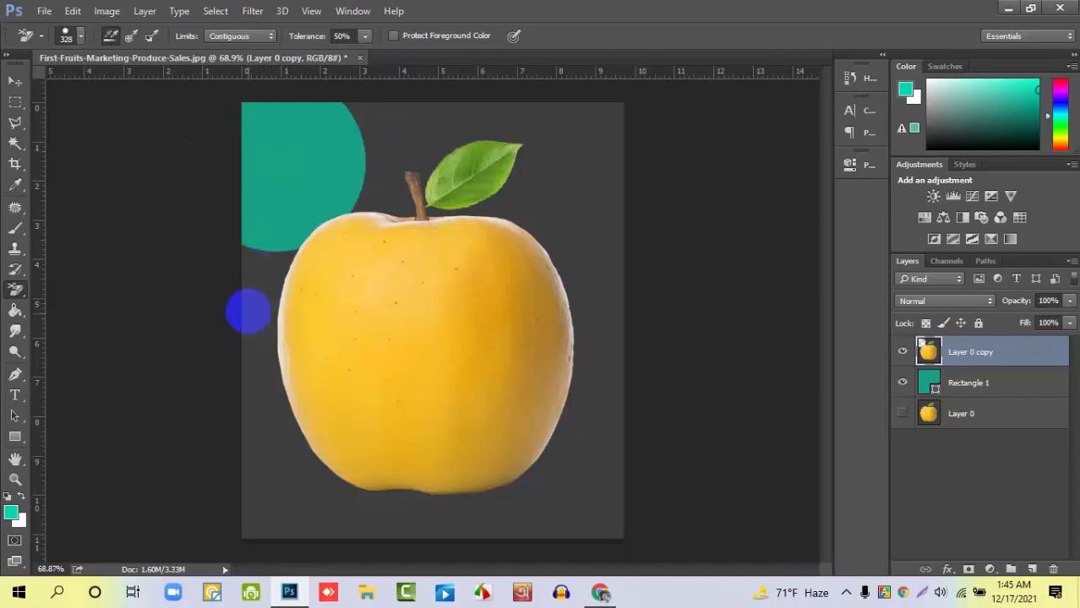
pyautogui.click(245, 309)
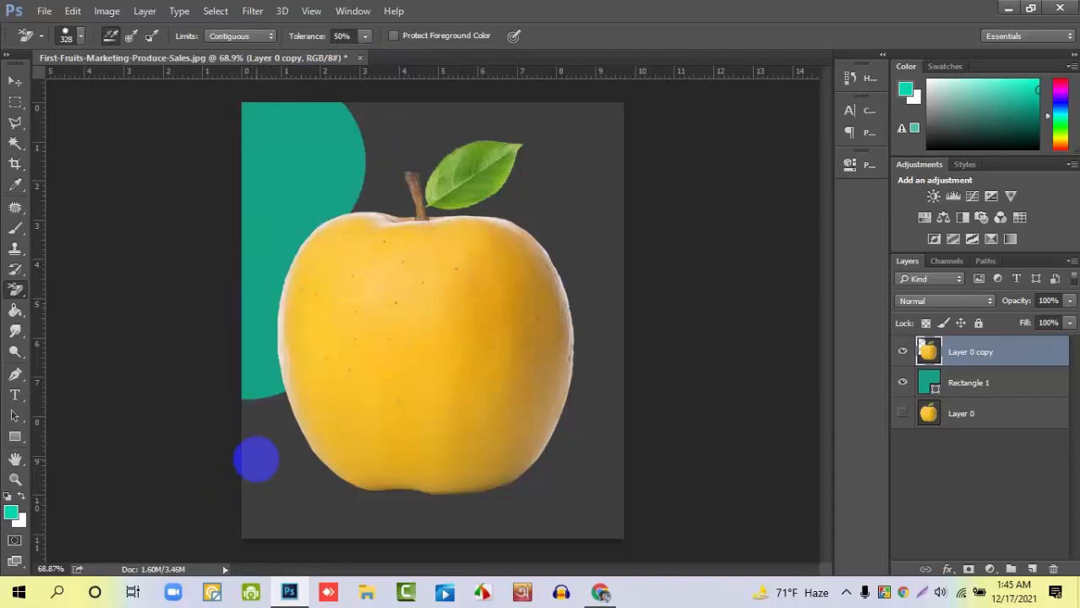
pyautogui.click(256, 460)
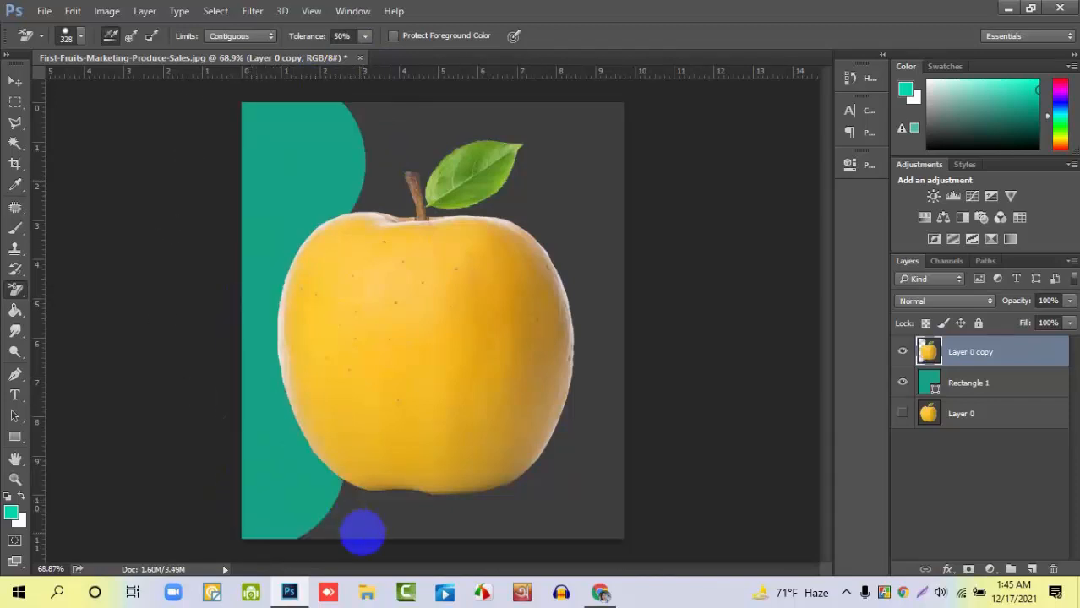
pyautogui.click(363, 531)
pyautogui.click(490, 518)
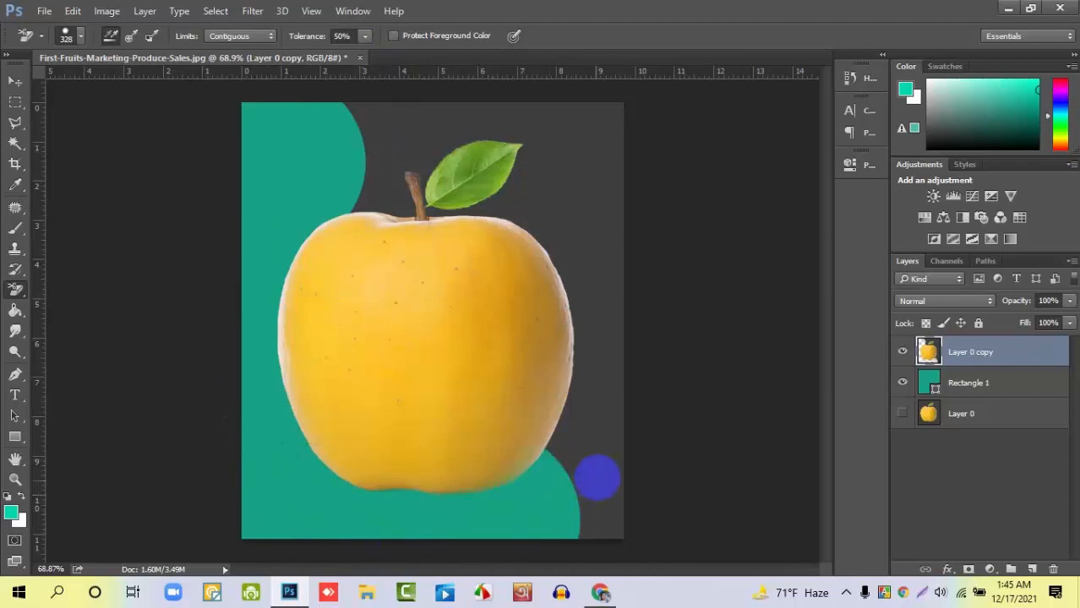
pyautogui.click(596, 475)
pyautogui.click(597, 337)
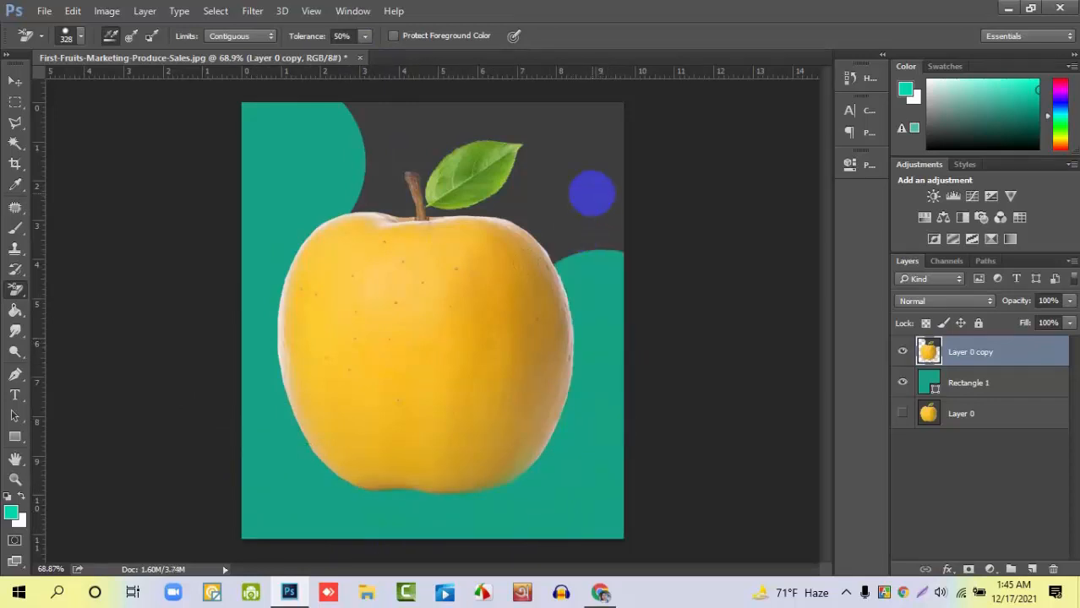
pyautogui.click(590, 192)
pyautogui.click(441, 152)
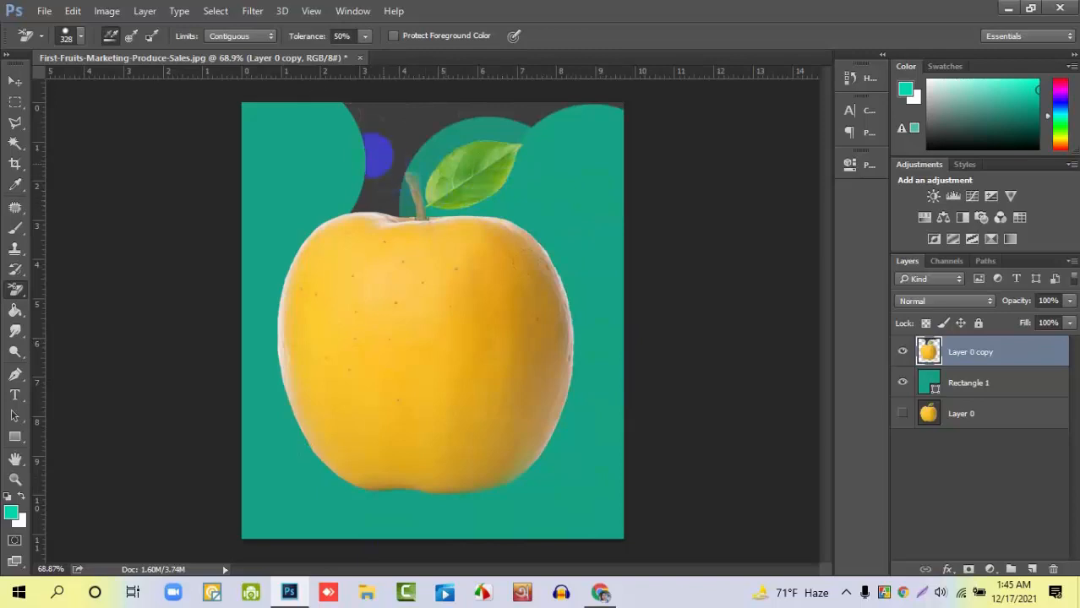
pyautogui.click(379, 150)
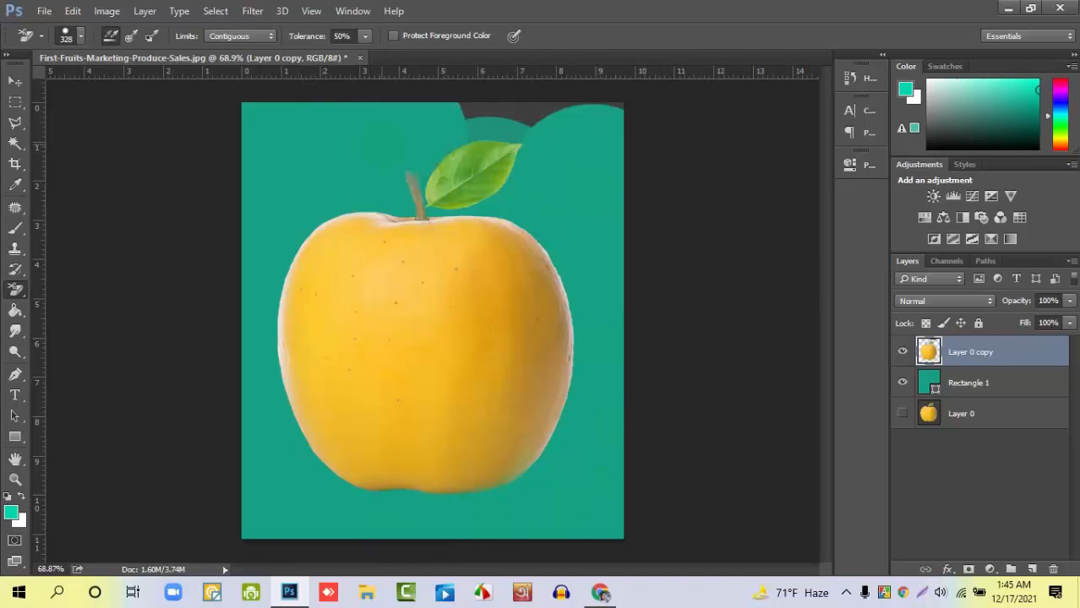
pyautogui.click(541, 107)
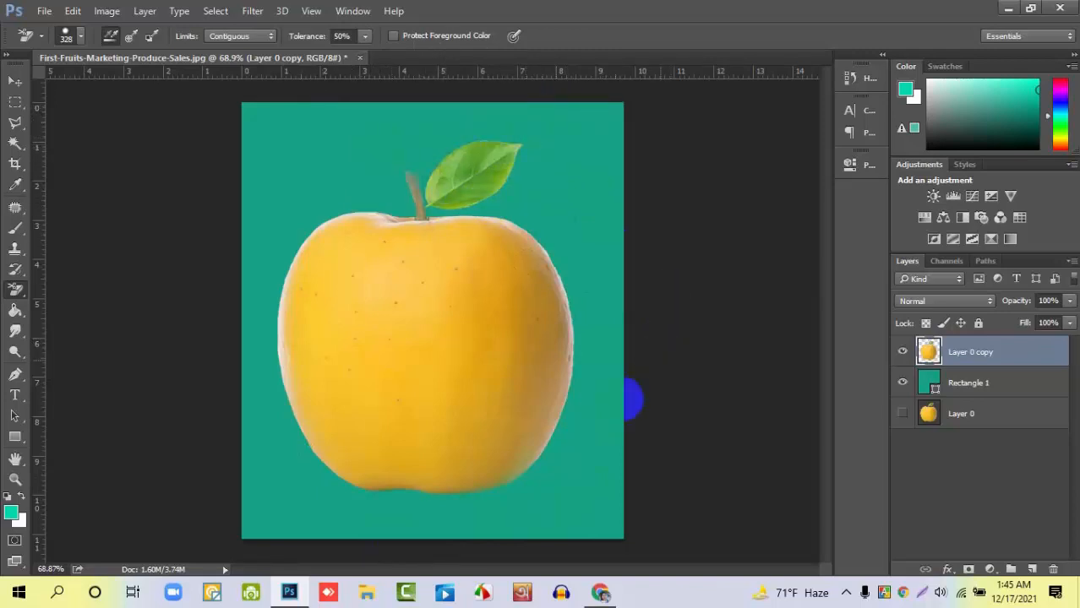
# Inspect the erased edges around the stem and leaf, comparing the cutout with the Rectangle 1 layer hidden and shown
pyautogui.scroll(3, 446, 169)
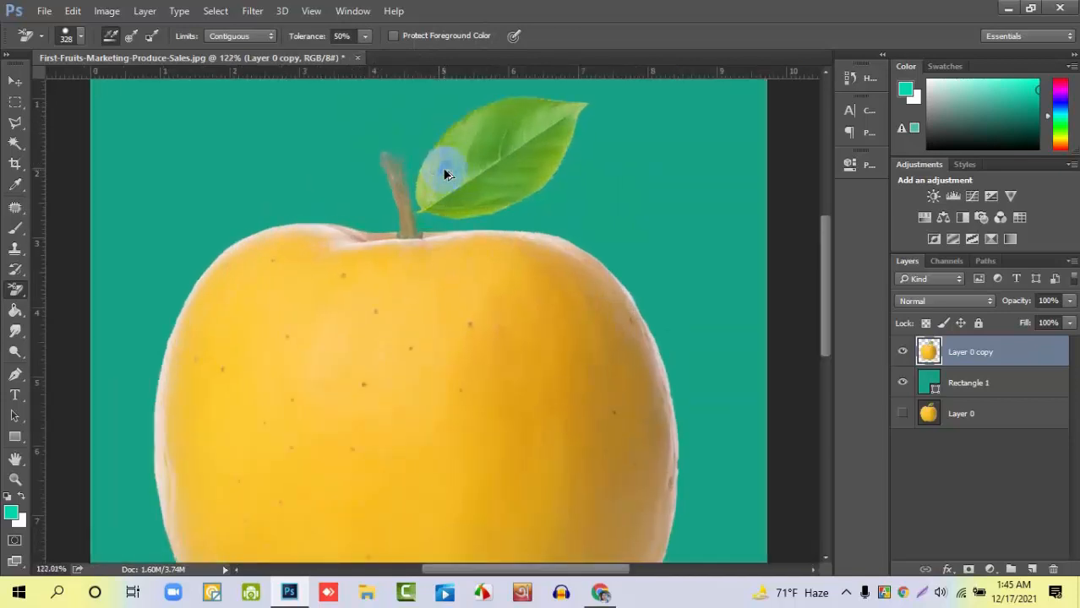
pyautogui.scroll(-2, 479, 223)
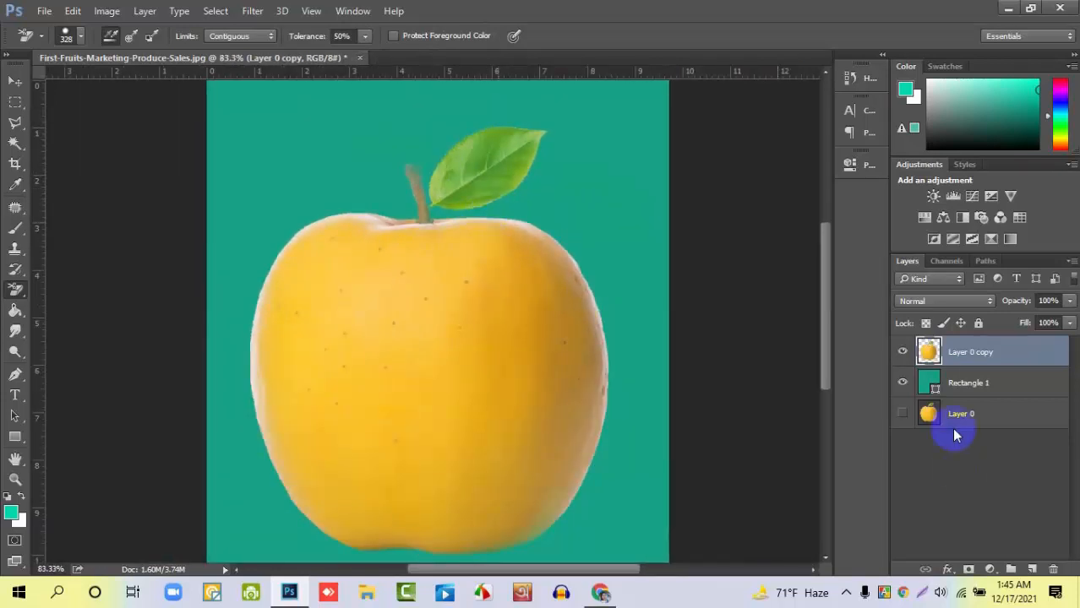
pyautogui.click(903, 383)
pyautogui.click(903, 383)
pyautogui.click(902, 384)
pyautogui.click(902, 383)
pyautogui.click(902, 384)
pyautogui.click(902, 383)
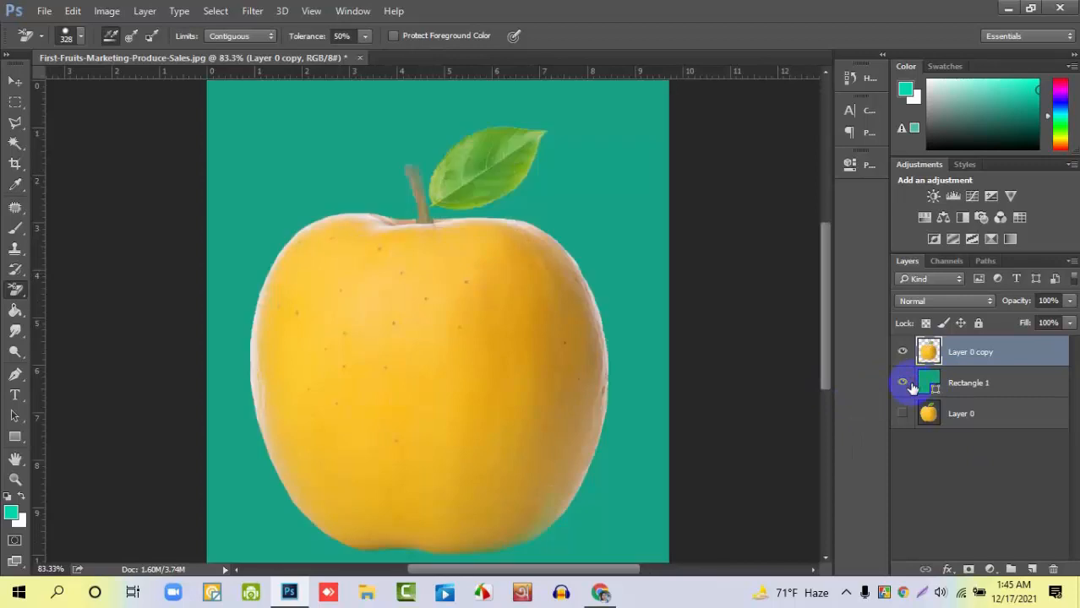
# Undo all the Background Eraser strokes on the apple copy layer to restore its dark background
pyautogui.click(16, 81)
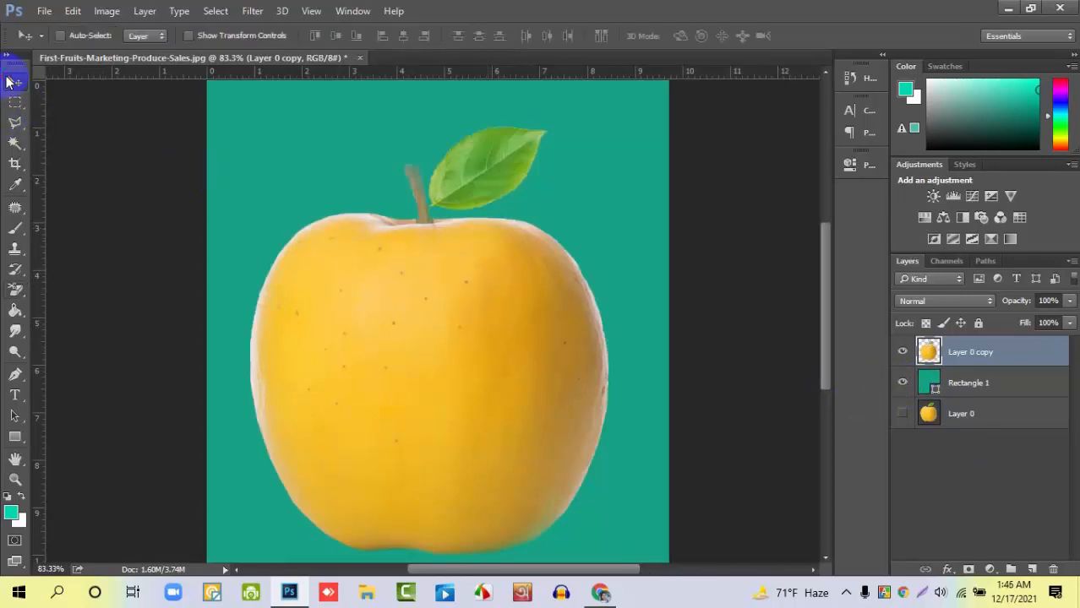
pyautogui.hotkey('ctrl', 'alt', 'z')
pyautogui.hotkey('ctrl', 'alt', 'z')
pyautogui.hotkey('ctrl', 'alt', 'z')
pyautogui.hotkey('ctrl', 'alt', 'z')
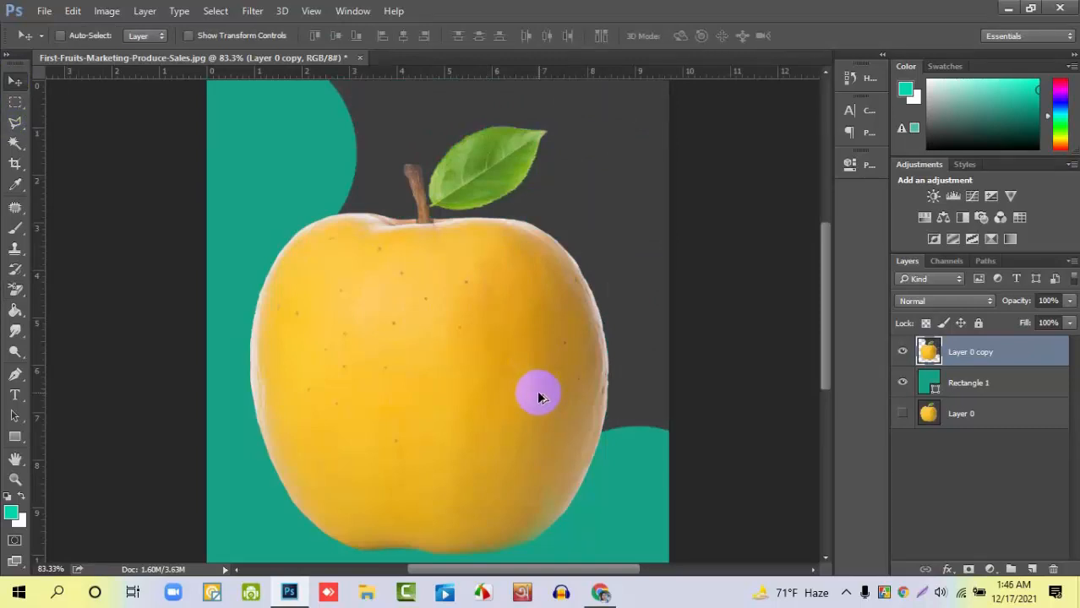
pyautogui.hotkey('ctrl', 'alt', 'z')
pyautogui.hotkey('ctrl', 'alt', 'z')
pyautogui.hotkey('ctrl', 'alt', 'z')
pyautogui.hotkey('ctrl', 'alt', 'z')
pyautogui.hotkey('ctrl', 'alt', 'z')
pyautogui.hotkey('ctrl', 'alt', 'z')
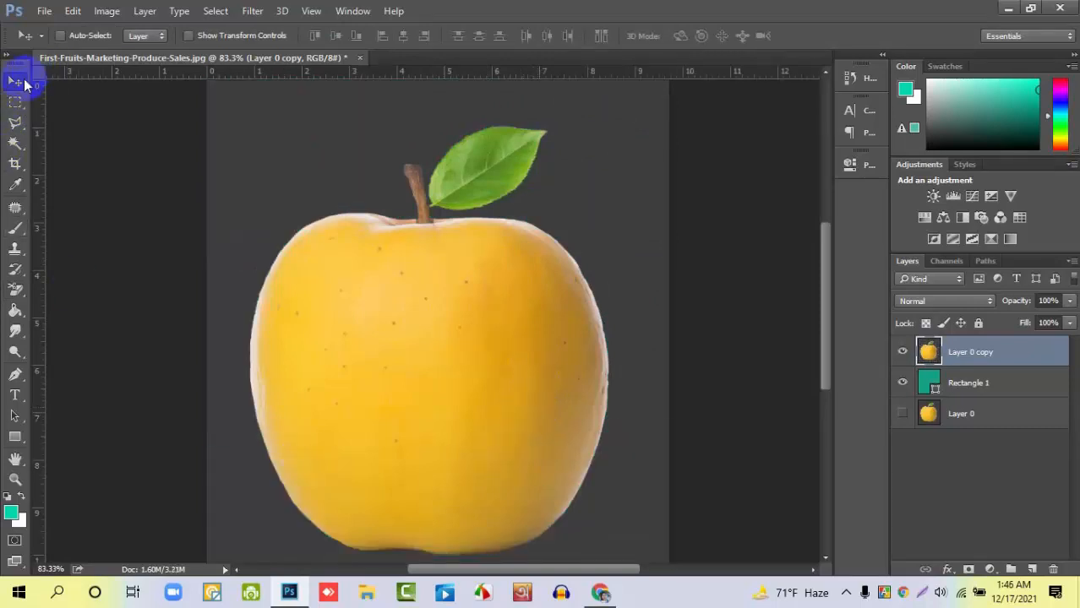
# Activate the Magic Eraser tool, try it at tolerance 32 on the dark background and undo the erasure
pyautogui.click(17, 290)
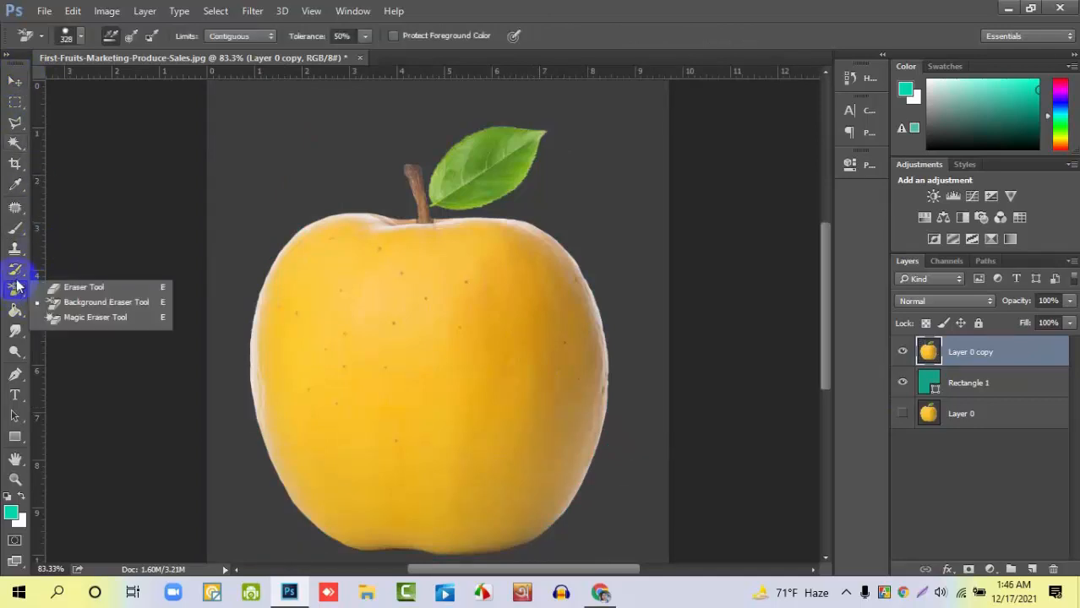
pyautogui.click(91, 318)
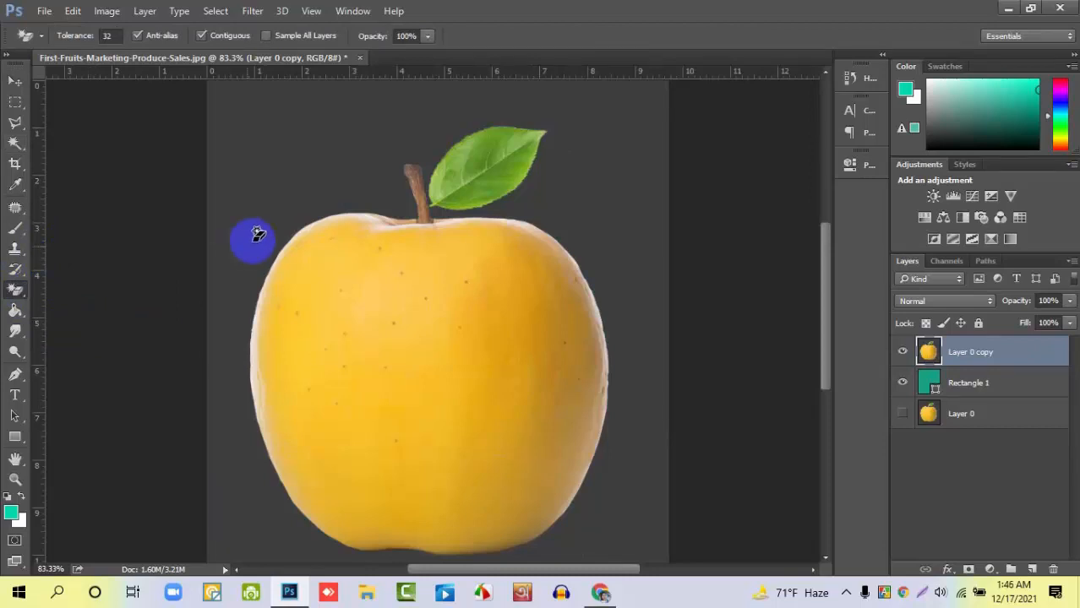
pyautogui.click(260, 198)
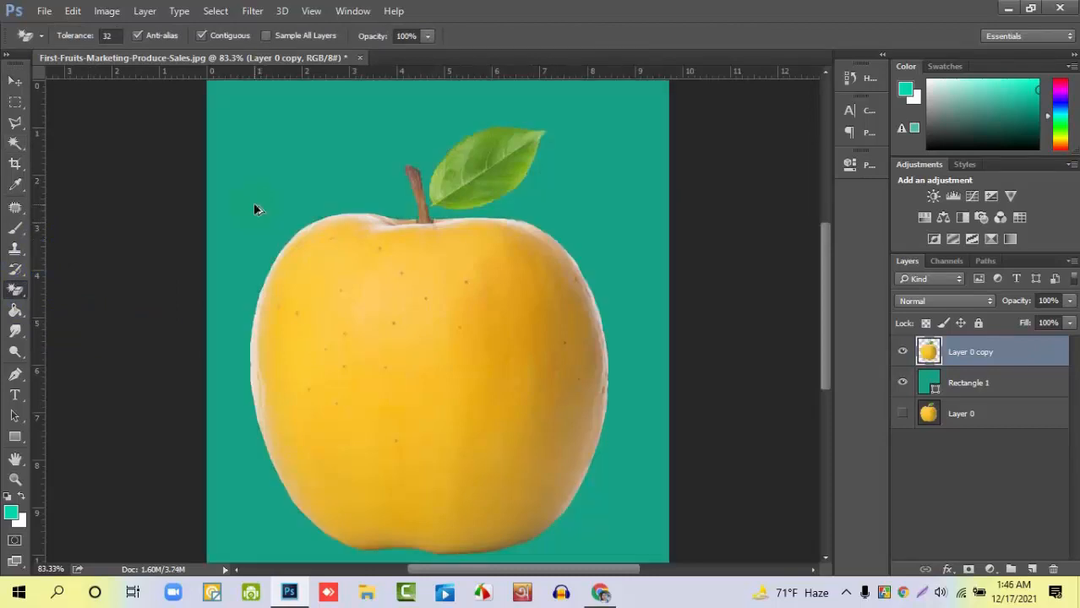
pyautogui.click(259, 198)
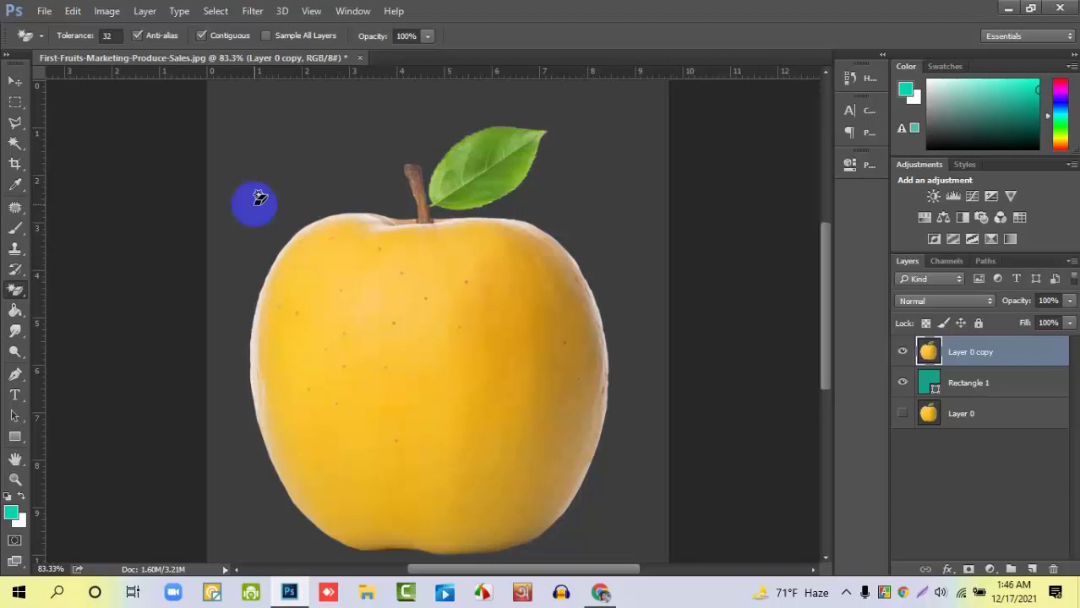
# Erase the dark background from the Layer 0 copy layer with the Magic Eraser and switch to the Move tool
pyautogui.scroll(-1, 258, 225)
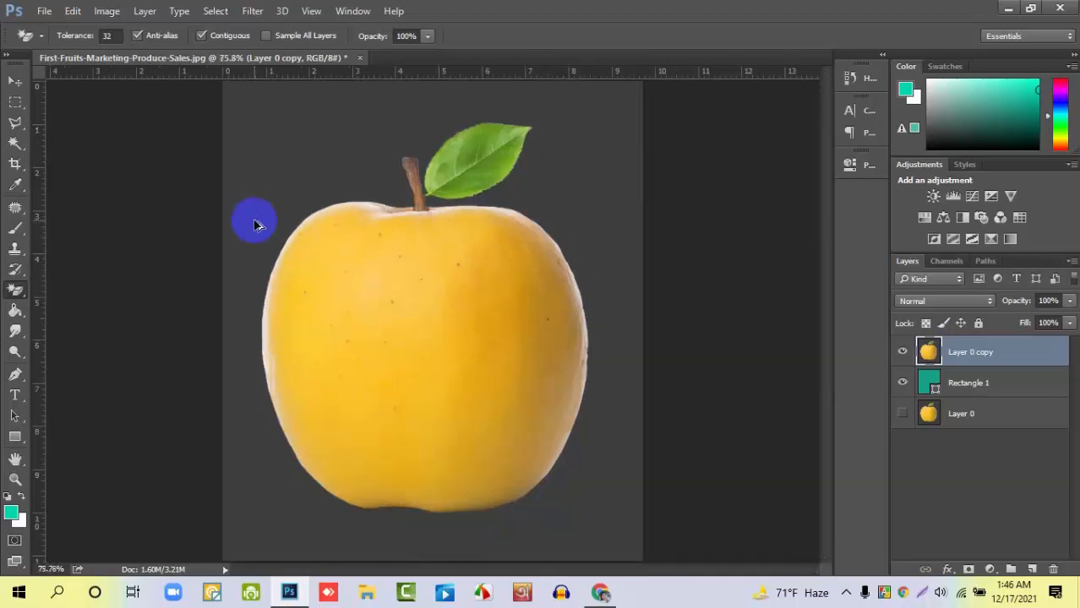
pyautogui.scroll(-1, 258, 224)
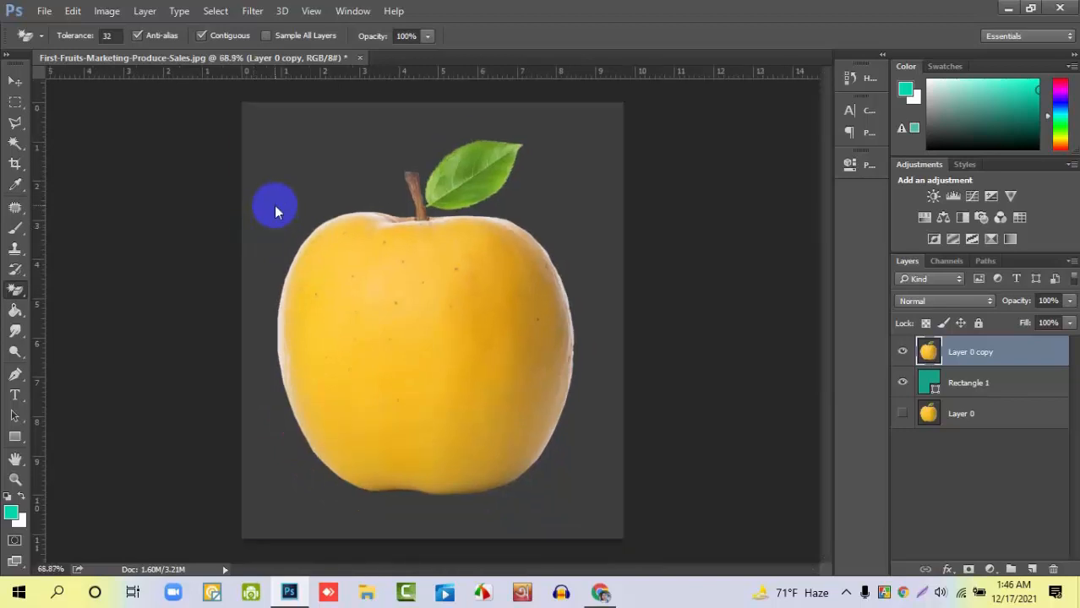
pyautogui.click(276, 210)
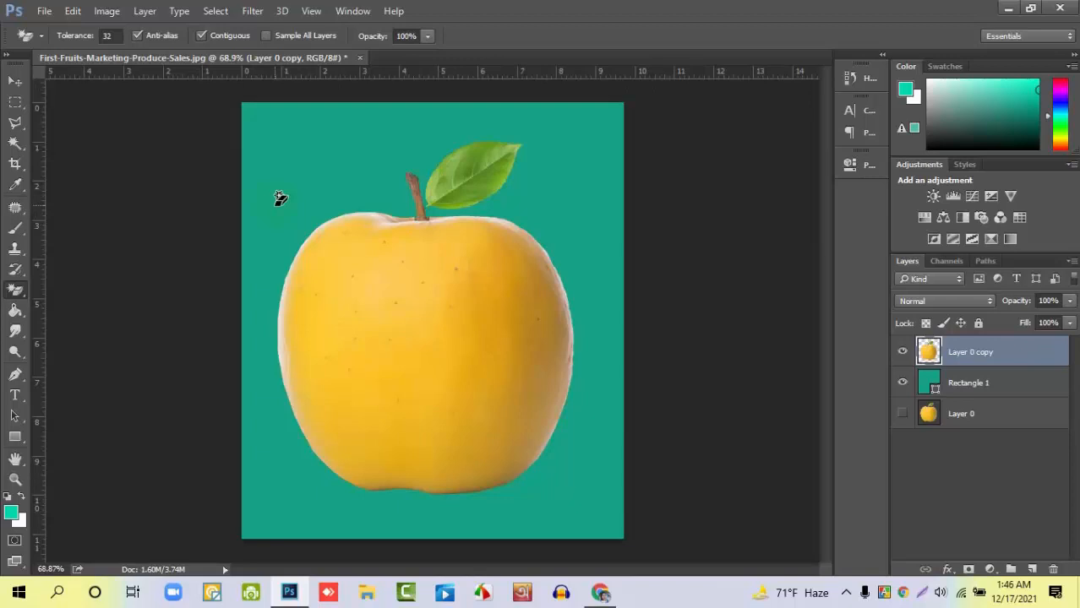
pyautogui.click(254, 216)
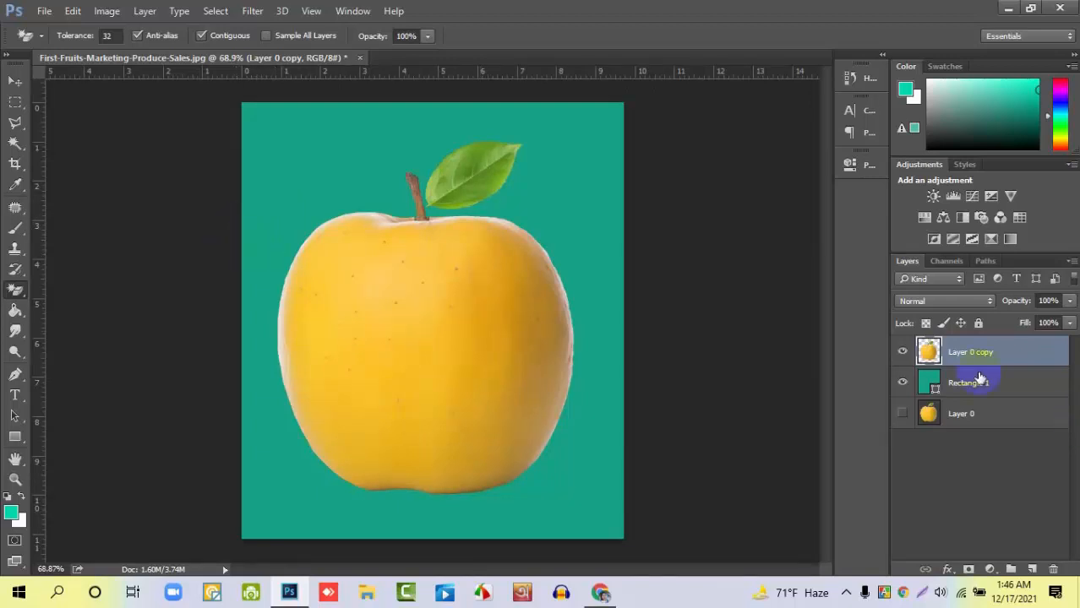
pyautogui.press('v')
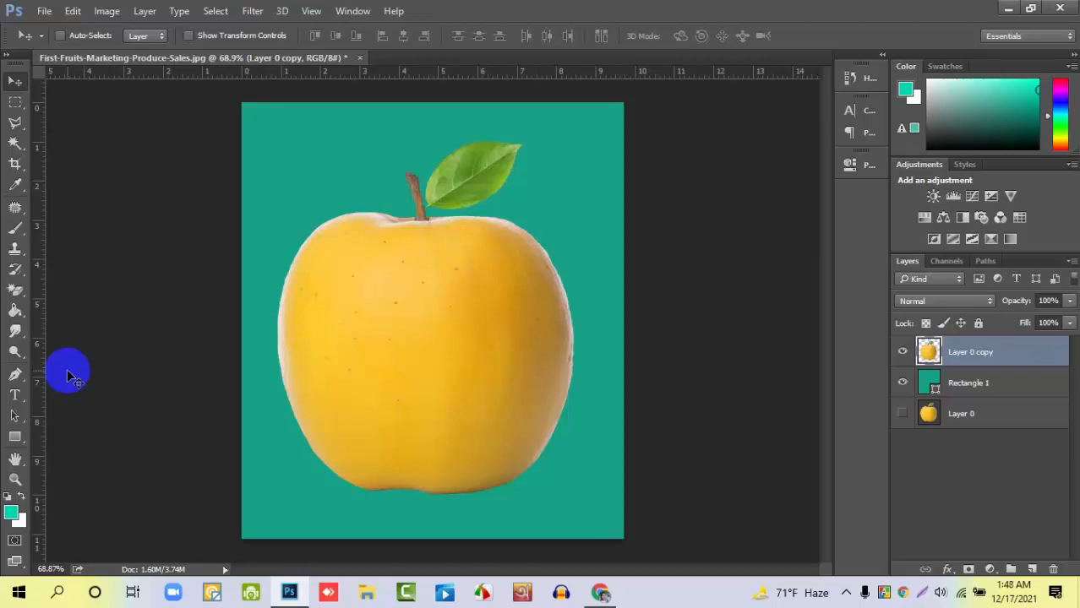
# Compare the apple cutout with the teal Rectangle 1 layer hidden and shown
pyautogui.click(902, 385)
pyautogui.click(901, 385)
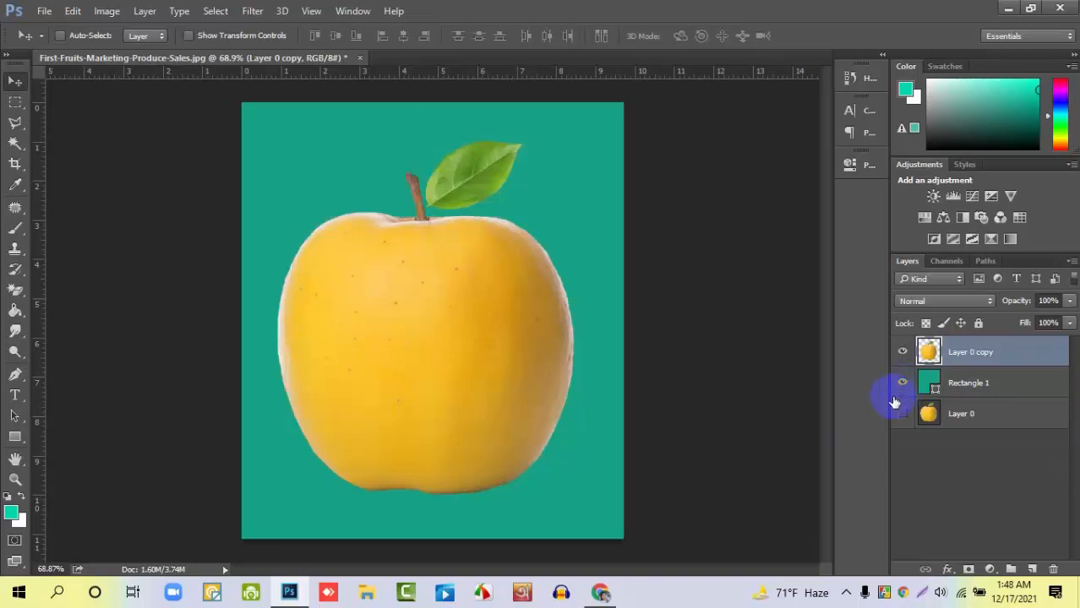
pyautogui.click(903, 382)
pyautogui.click(902, 384)
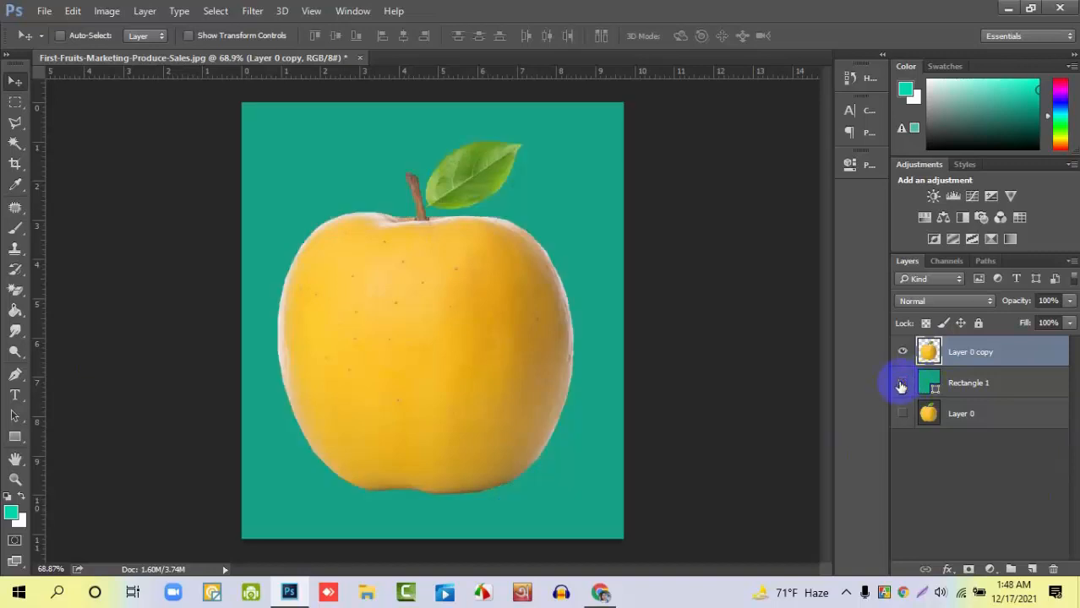
pyautogui.click(901, 384)
pyautogui.click(902, 384)
# Change the fill color of the Rectangle 1 layer behind the apple to white (#ffffff)
pyautogui.click(933, 391)
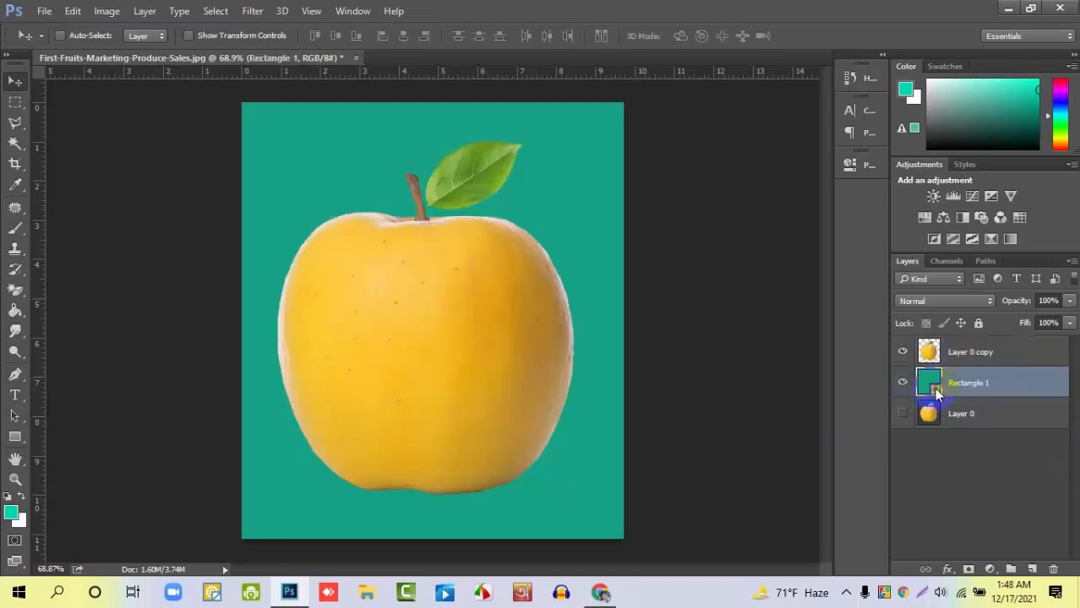
pyautogui.doubleClick(936, 393)
pyautogui.moveTo(682, 326); pyautogui.dragTo(678, 222)
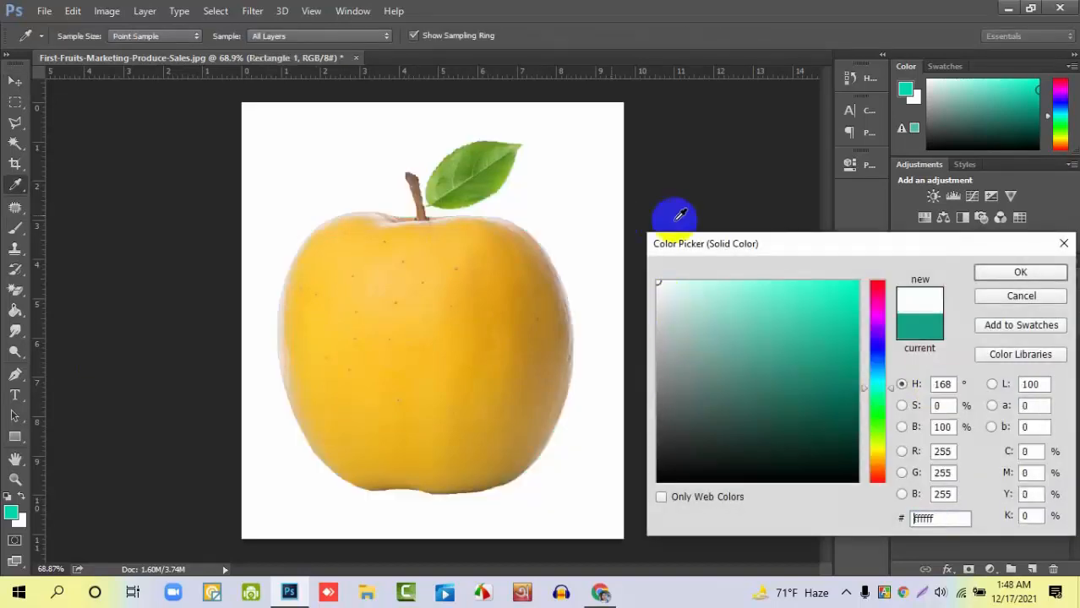
pyautogui.click(1017, 277)
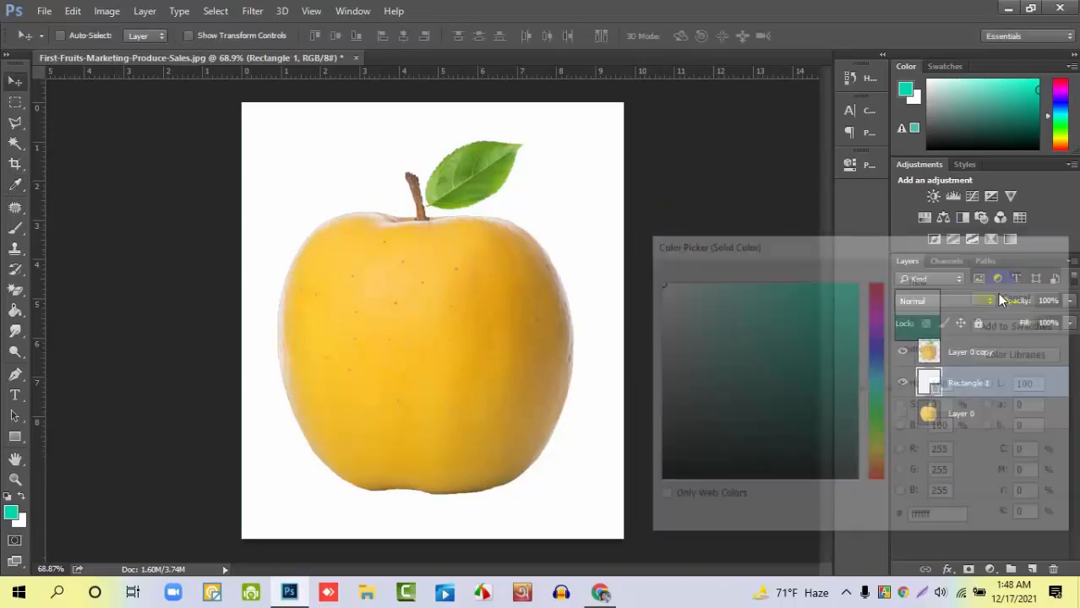
# Change the fill color of the Rectangle 1 layer behind the apple to a saturated blue
pyautogui.doubleClick(931, 386)
pyautogui.moveTo(770, 412); pyautogui.dragTo(599, 513)
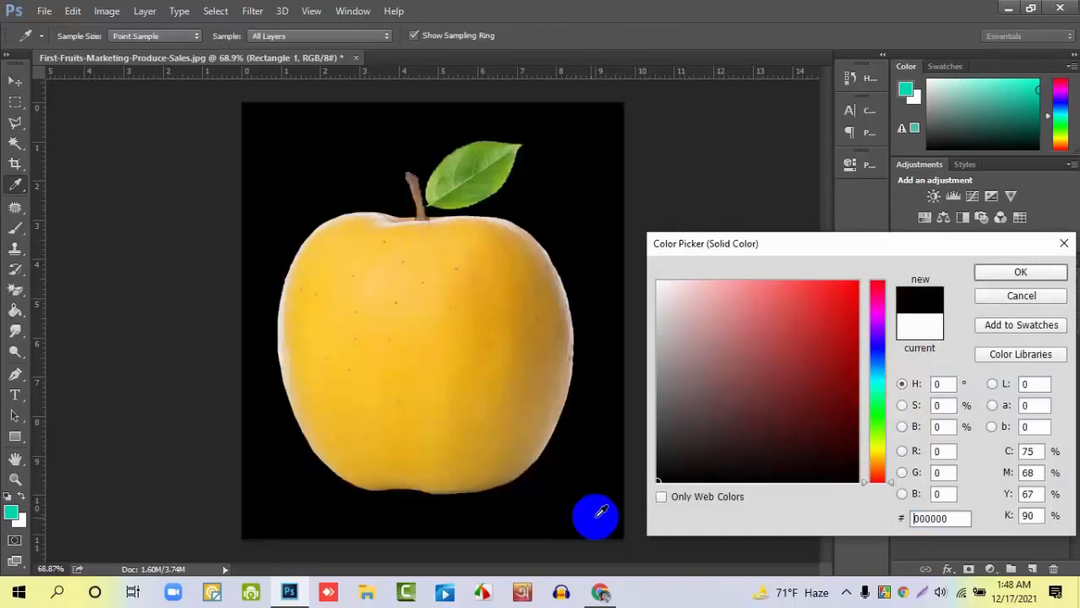
pyautogui.click(877, 341)
pyautogui.moveTo(829, 327); pyautogui.dragTo(858, 281)
pyautogui.click(1005, 274)
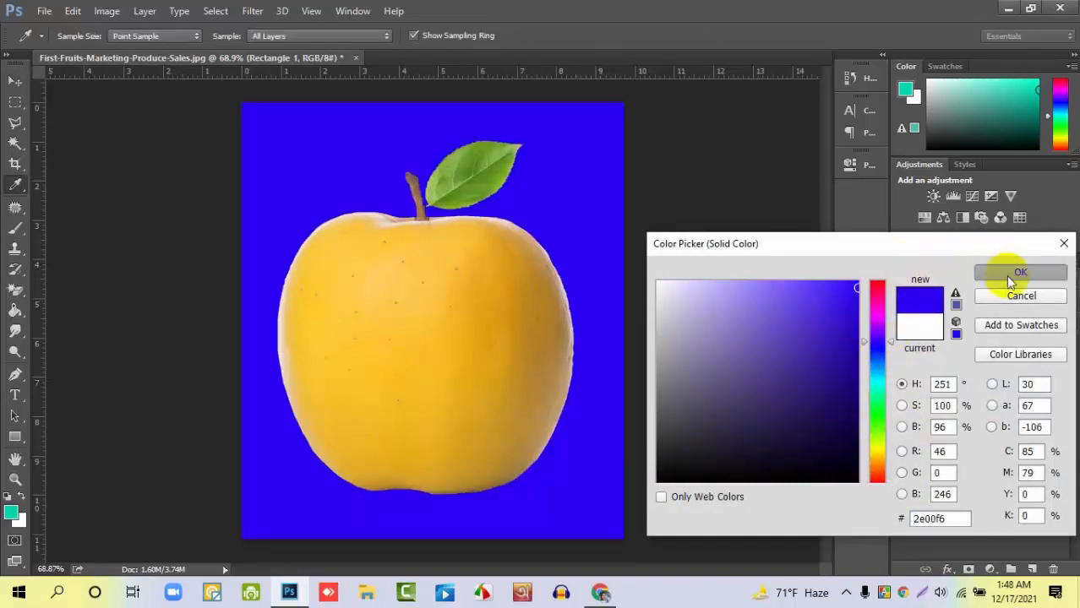
# Start a Save for Web export of the apple on the blue backdrop and set the format to PNG-24
pyautogui.click(45, 11)
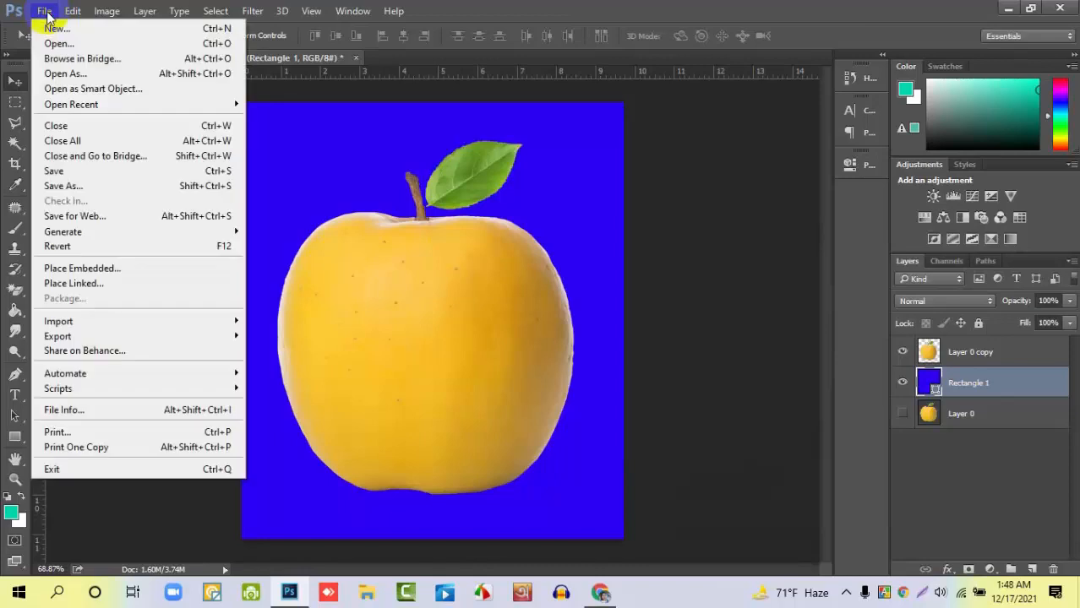
pyautogui.click(76, 217)
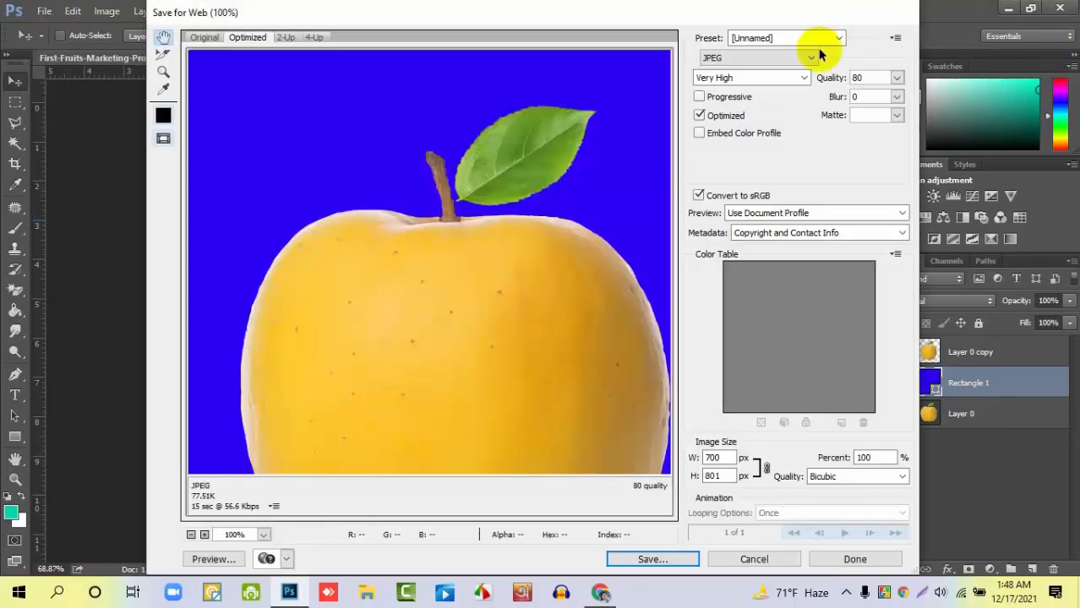
pyautogui.click(778, 59)
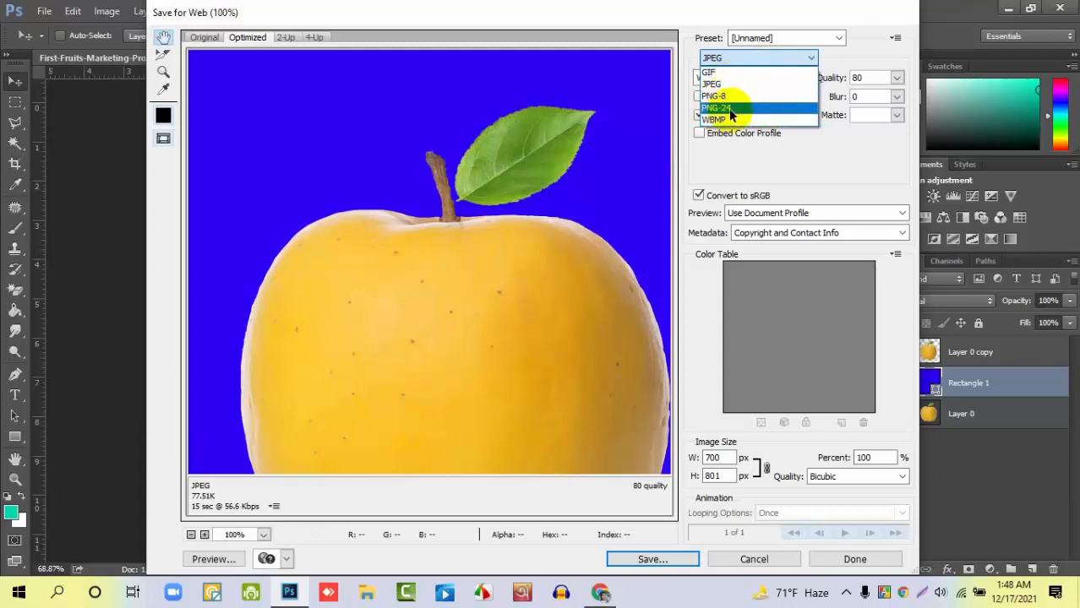
pyautogui.click(732, 116)
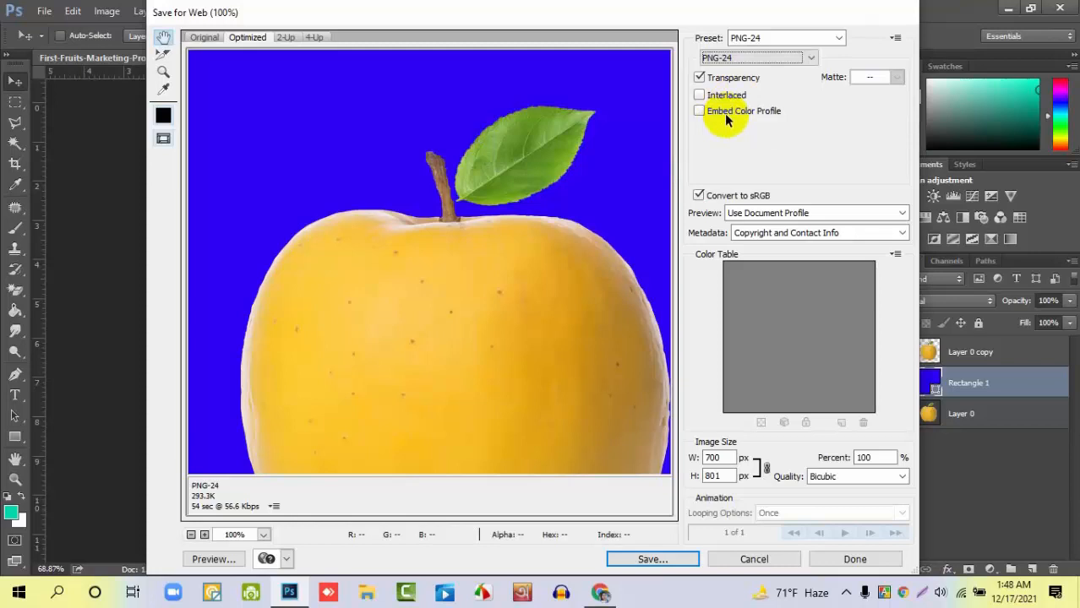
pyautogui.click(751, 58)
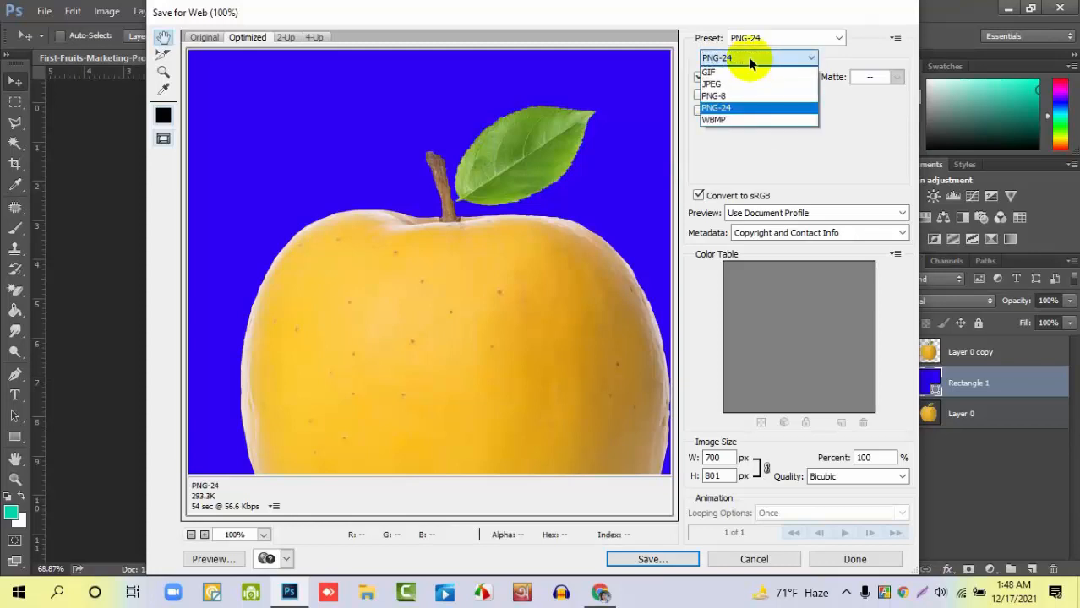
pyautogui.click(725, 111)
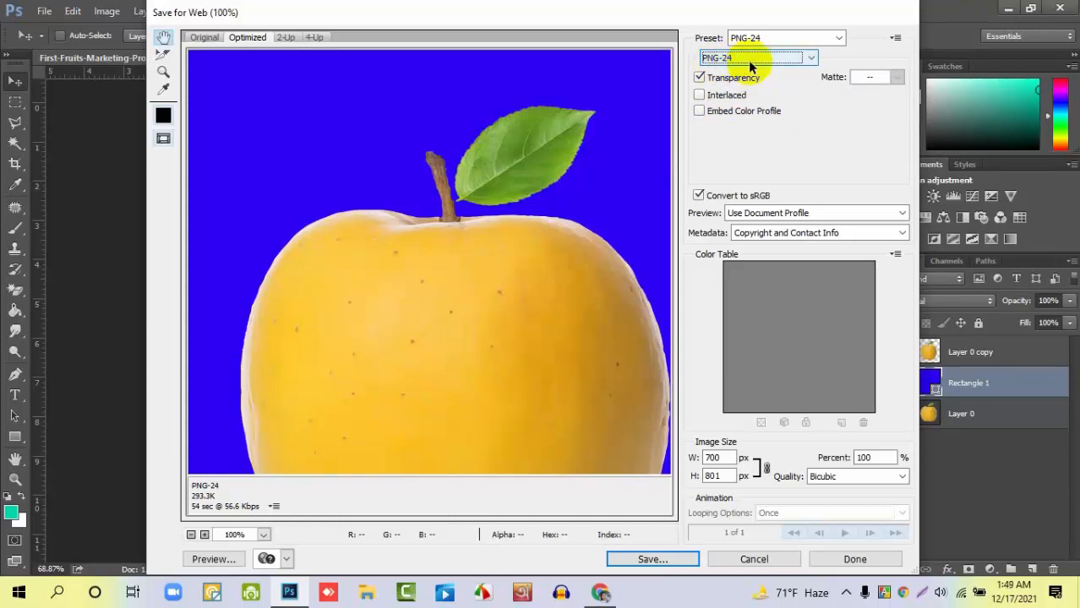
# Save the optimized image to the Desktop under the file name 01
pyautogui.click(649, 561)
pyautogui.click(218, 152)
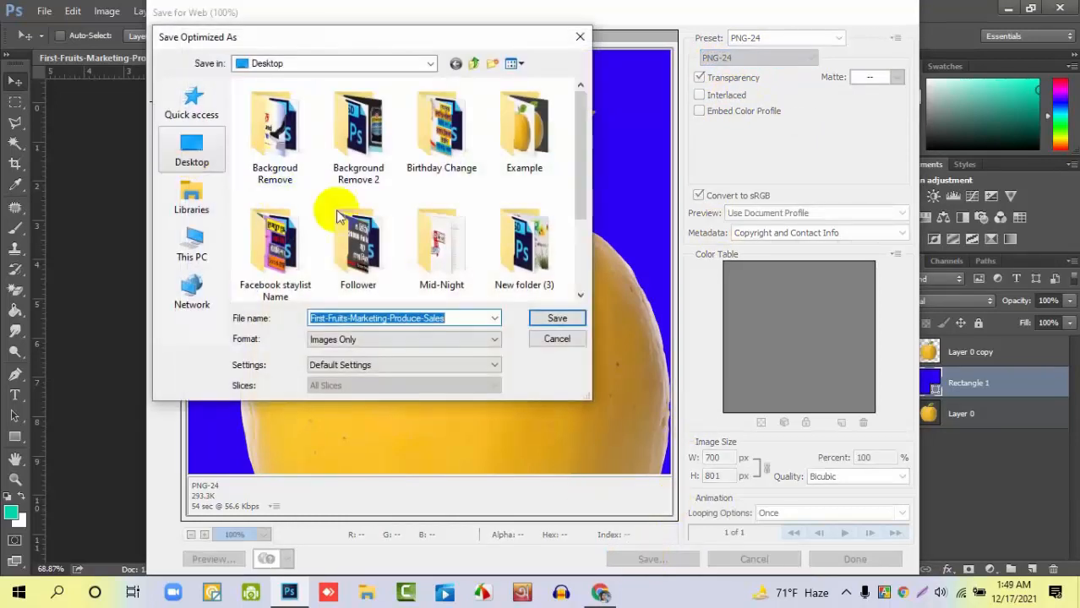
pyautogui.moveTo(457, 320); pyautogui.dragTo(260, 338)
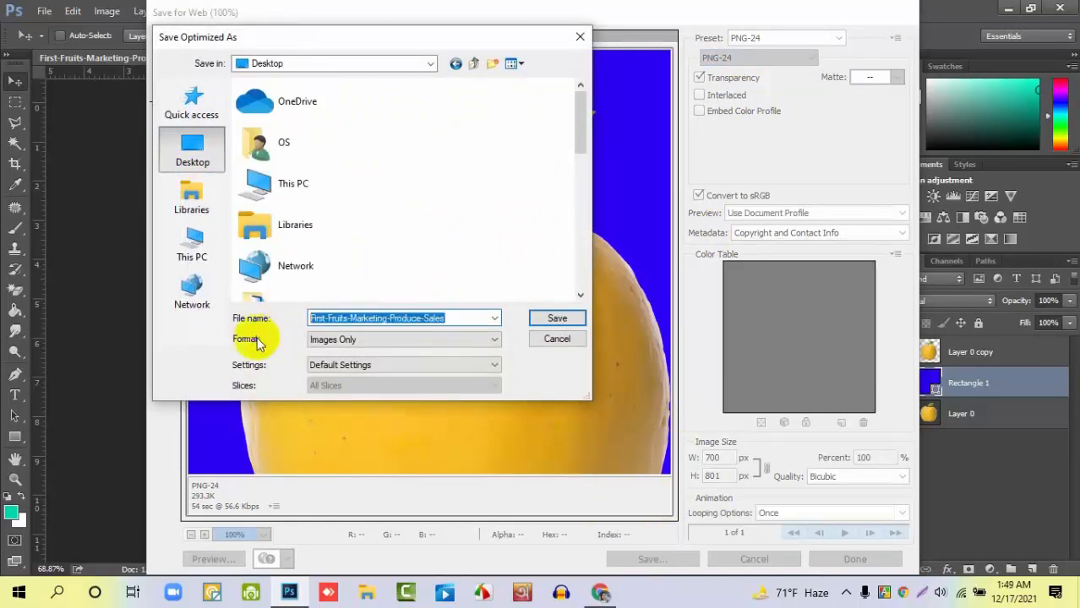
pyautogui.write('01')
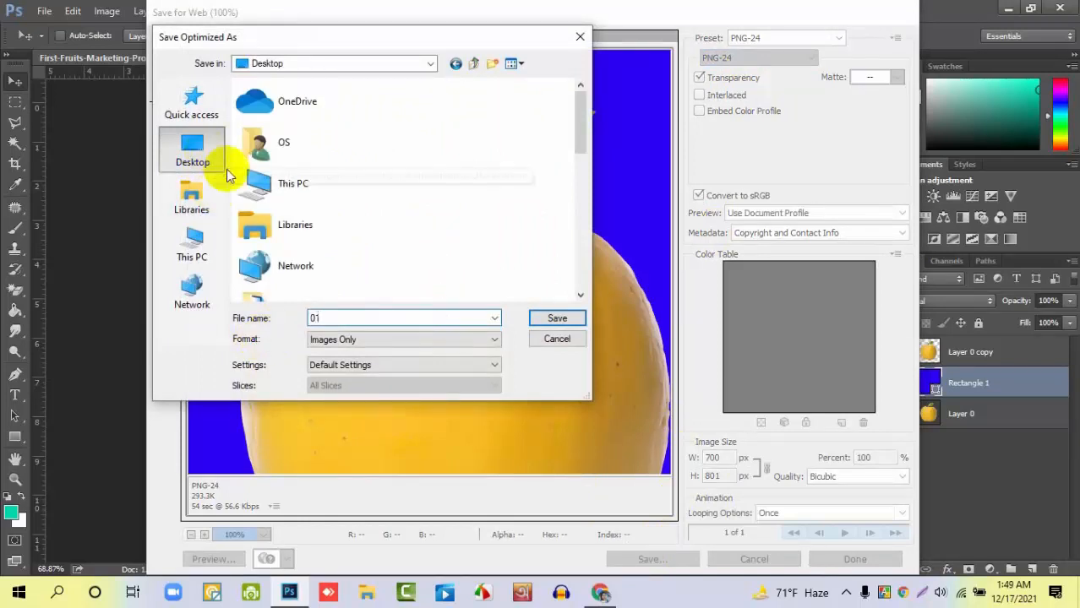
pyautogui.click(538, 326)
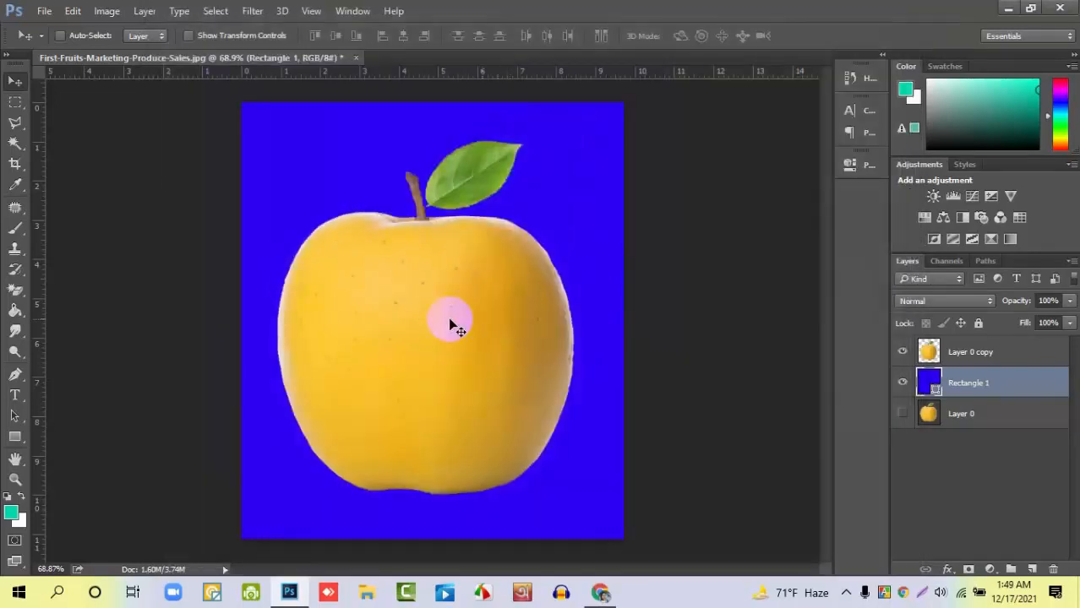
# View the exported 01 image from the desktop, close the viewer and return to Photoshop
pyautogui.click(1006, 10)
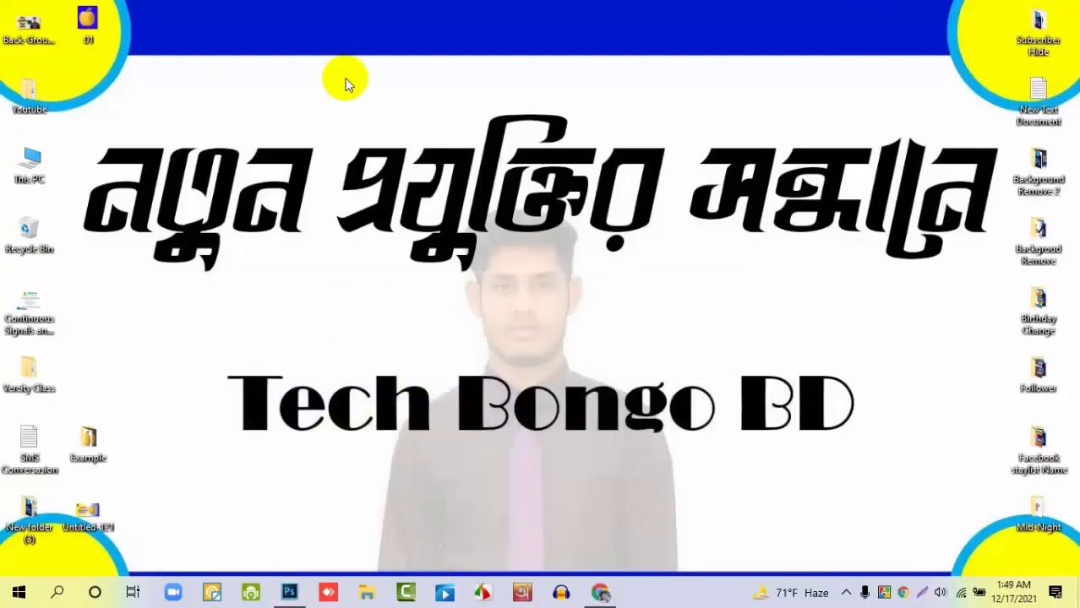
pyautogui.doubleClick(87, 32)
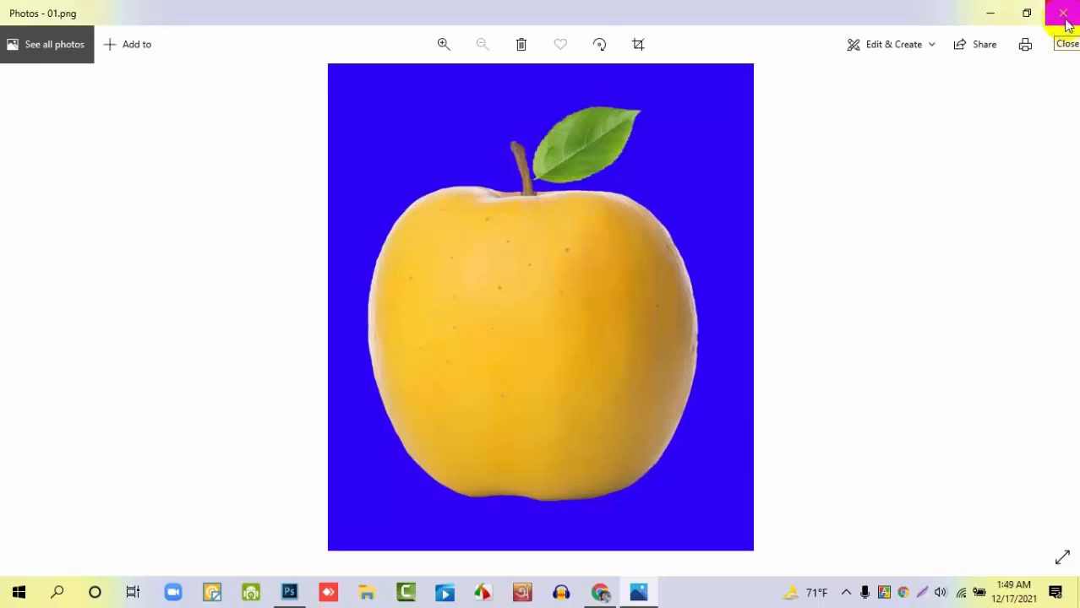
pyautogui.click(1063, 15)
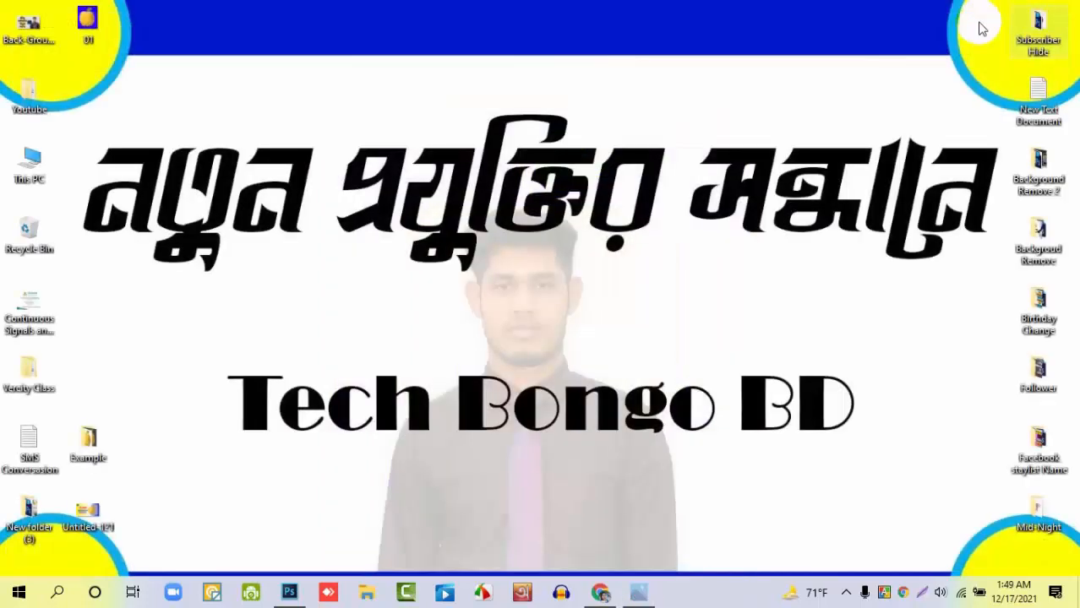
pyautogui.click(289, 594)
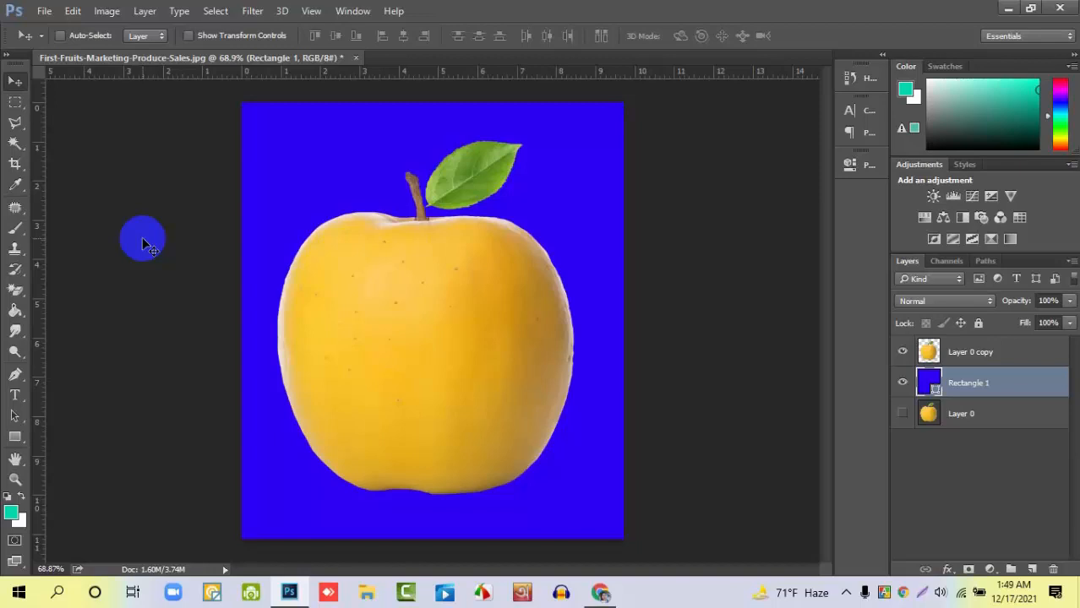
# Hide the Rectangle 1 layer and export the transparent apple for web as a PNG-24 named 02 on the Desktop
pyautogui.click(891, 405)
pyautogui.click(903, 384)
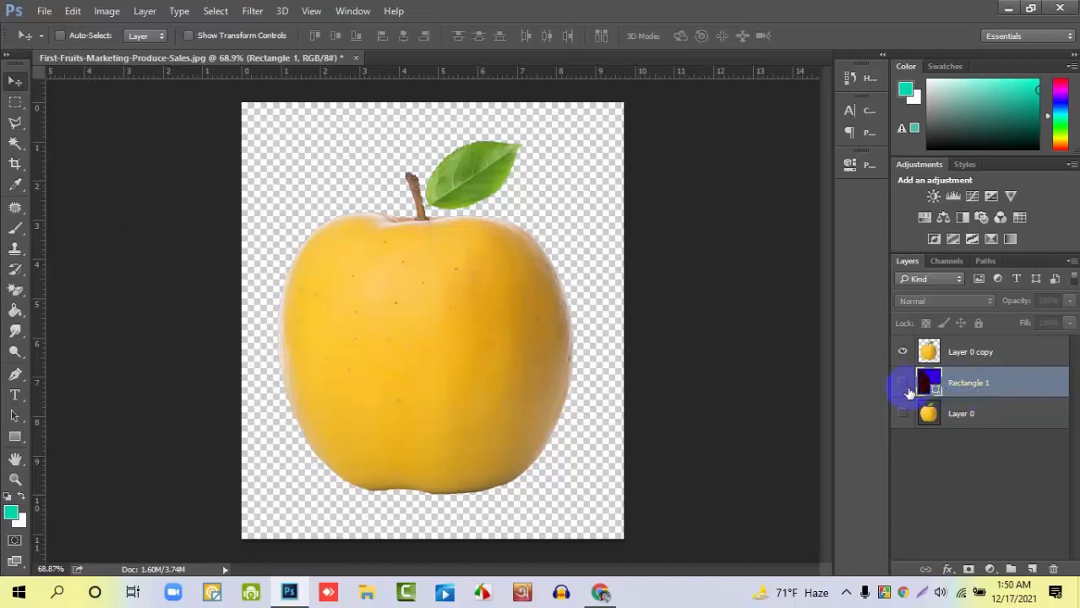
pyautogui.click(42, 10)
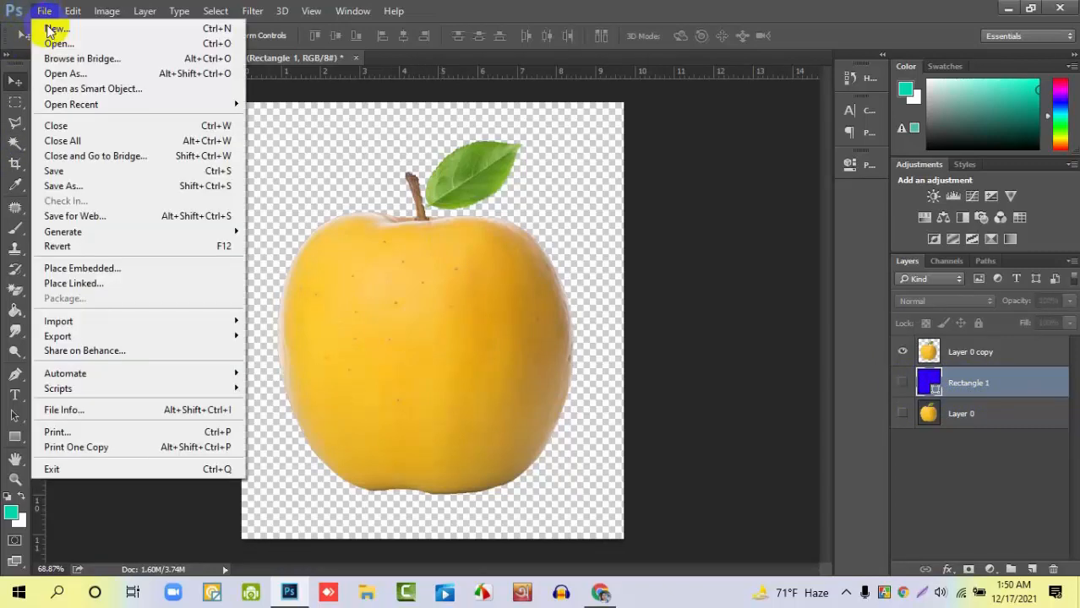
pyautogui.click(103, 218)
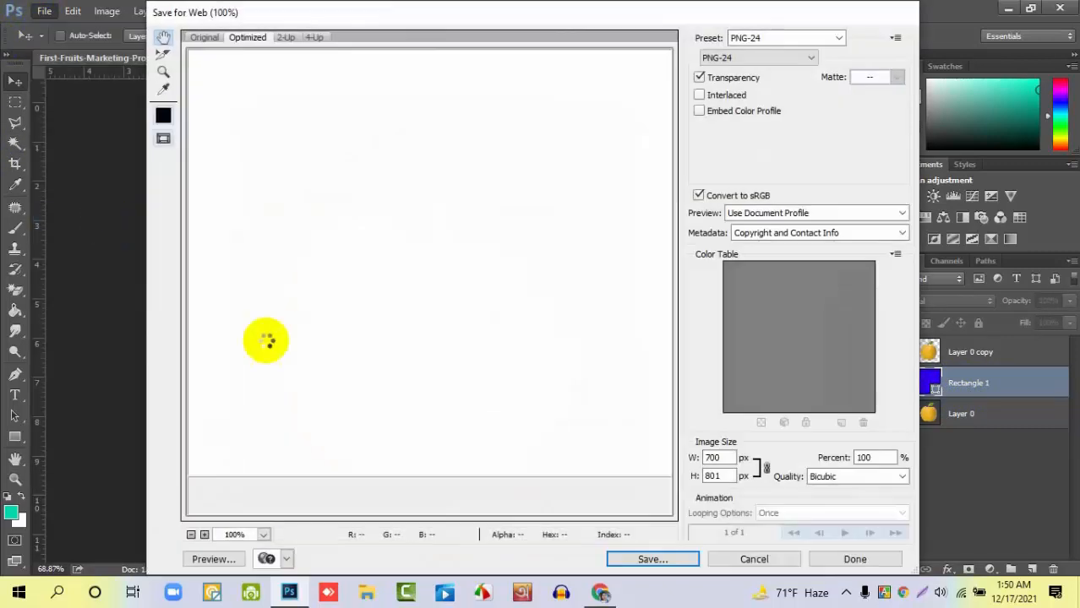
pyautogui.click(648, 564)
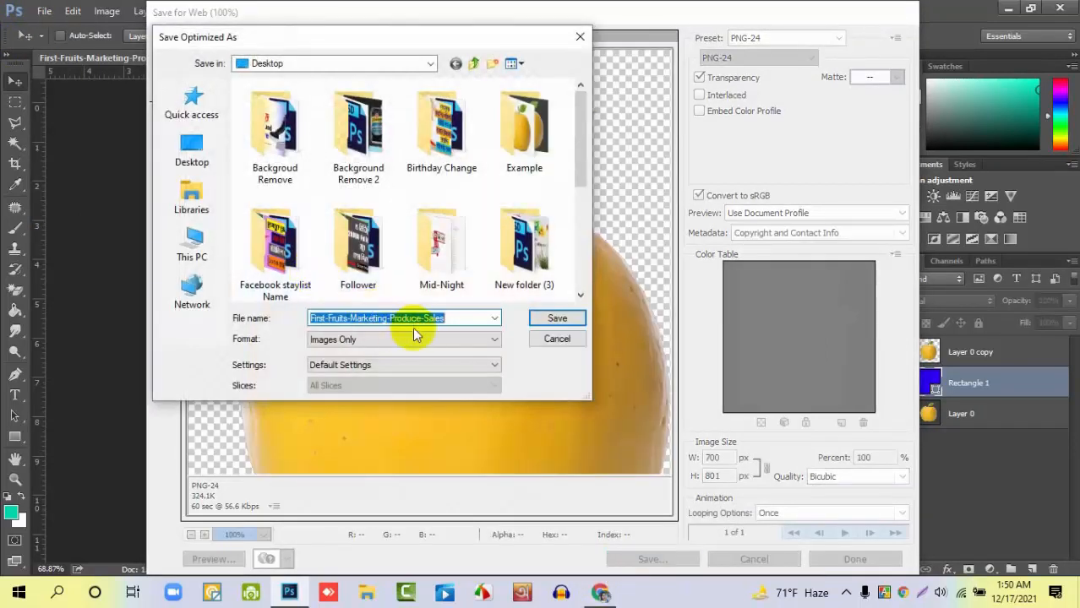
pyautogui.click(188, 150)
pyautogui.moveTo(459, 319); pyautogui.dragTo(244, 327)
pyautogui.write('02')
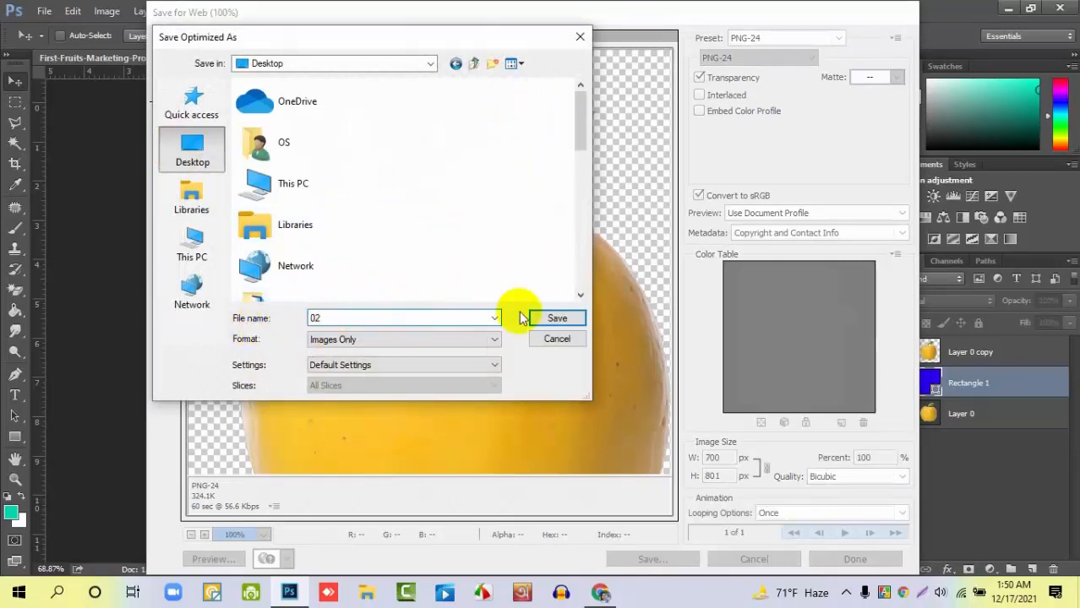
pyautogui.click(565, 319)
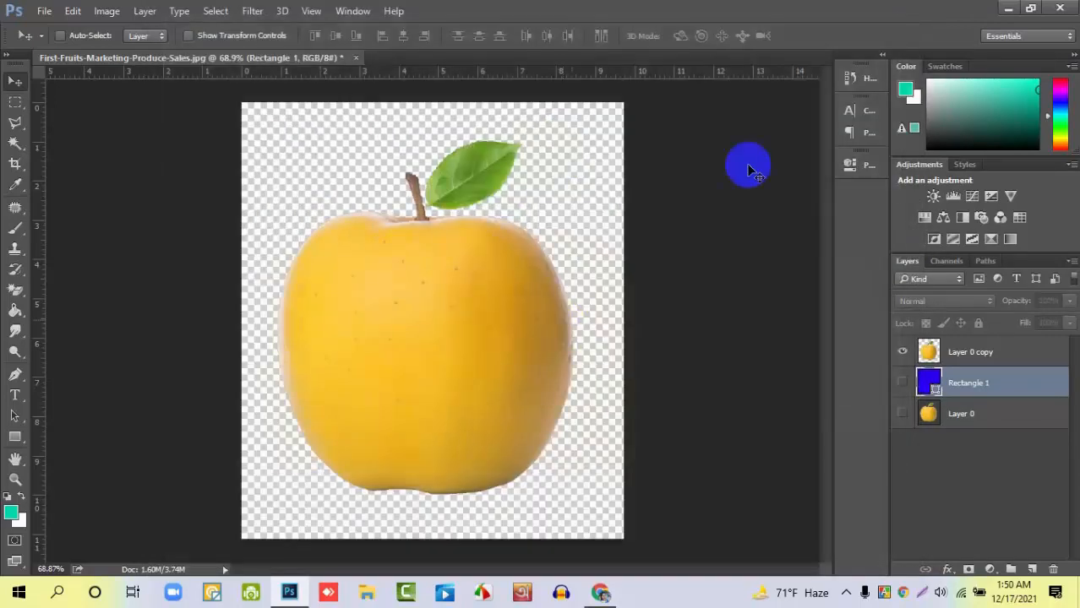
# View the exported 02 image from the desktop, close the viewer and return to Photoshop
pyautogui.click(1008, 9)
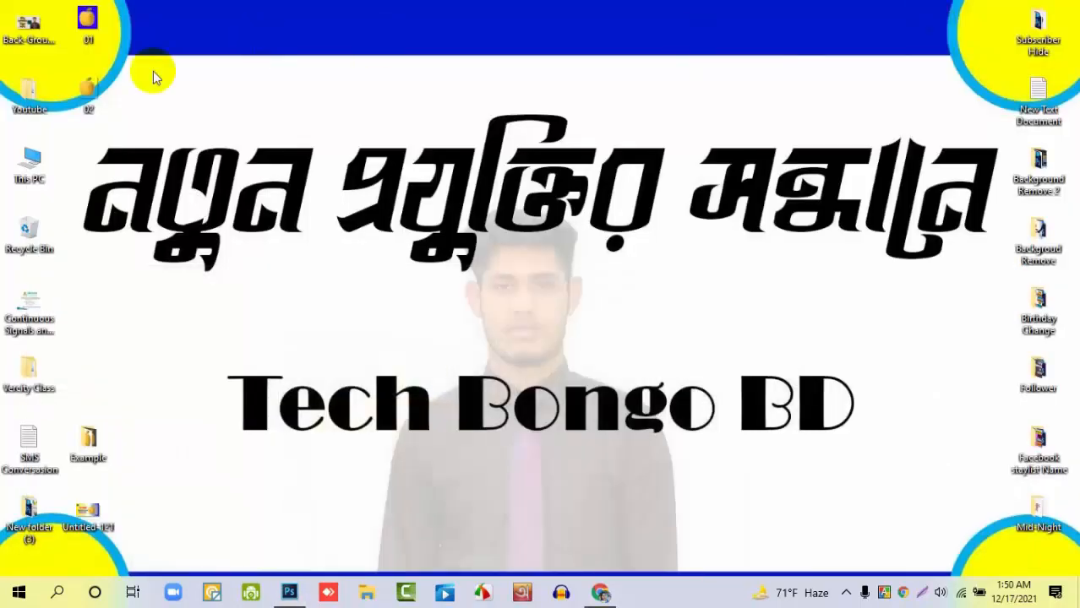
pyautogui.doubleClick(89, 94)
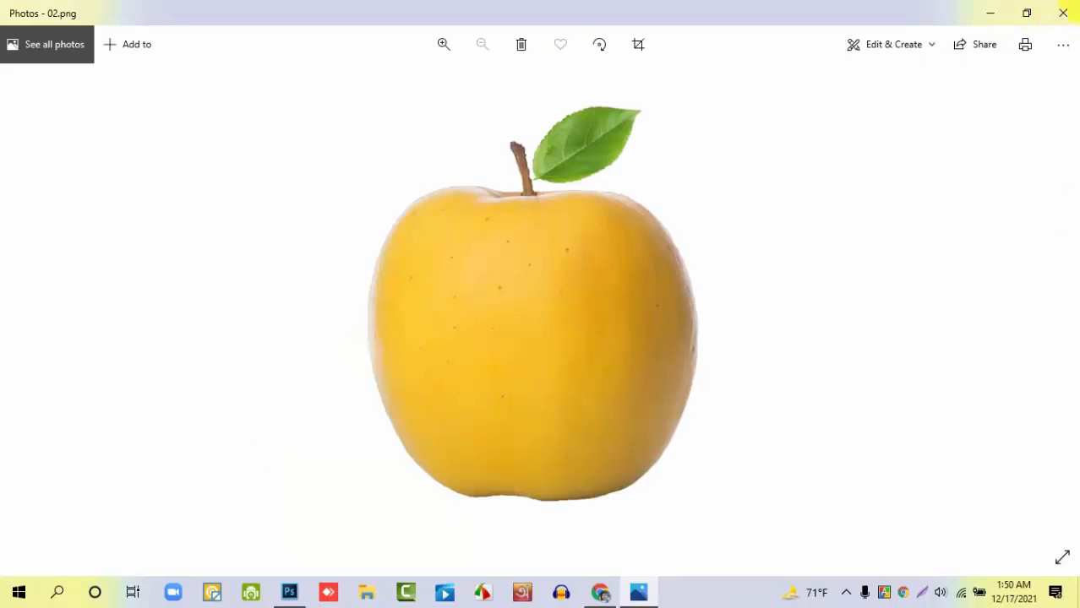
pyautogui.click(1063, 13)
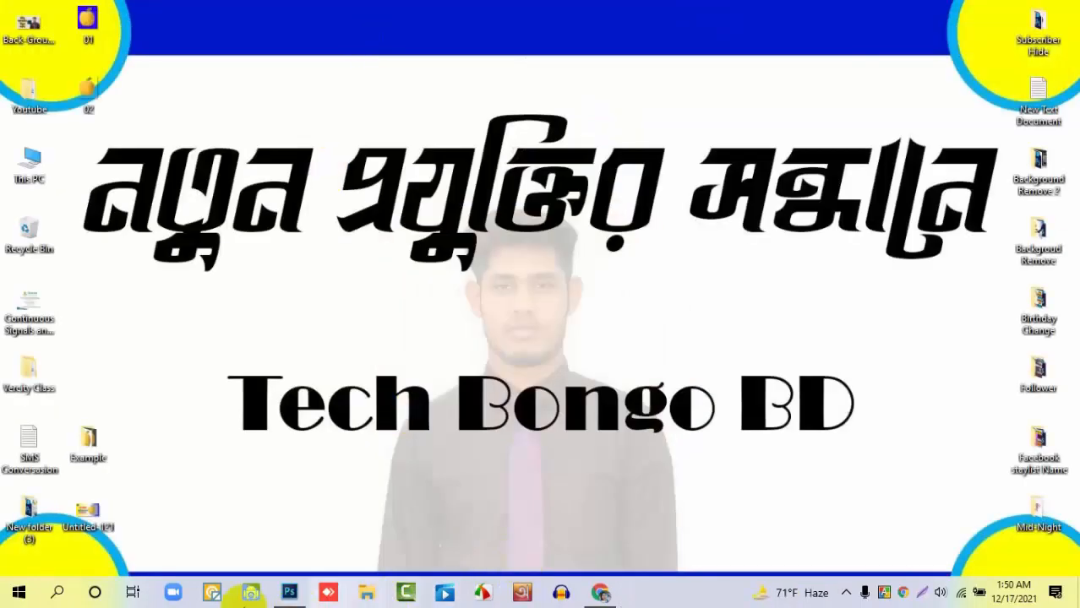
pyautogui.click(289, 592)
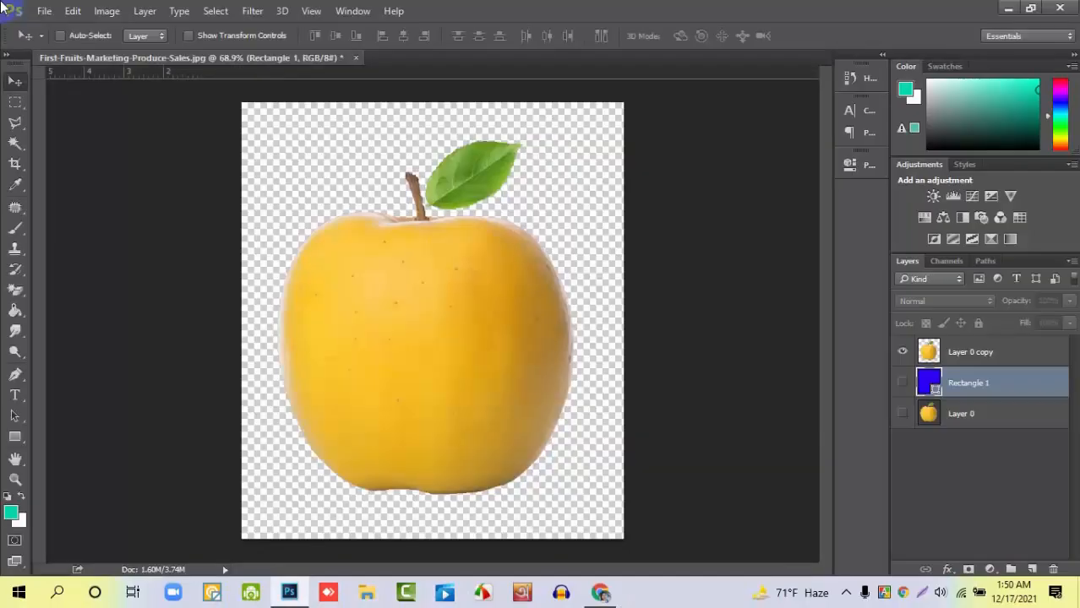
# Open the exported 02 image from the Desktop as a new document
pyautogui.click(44, 10)
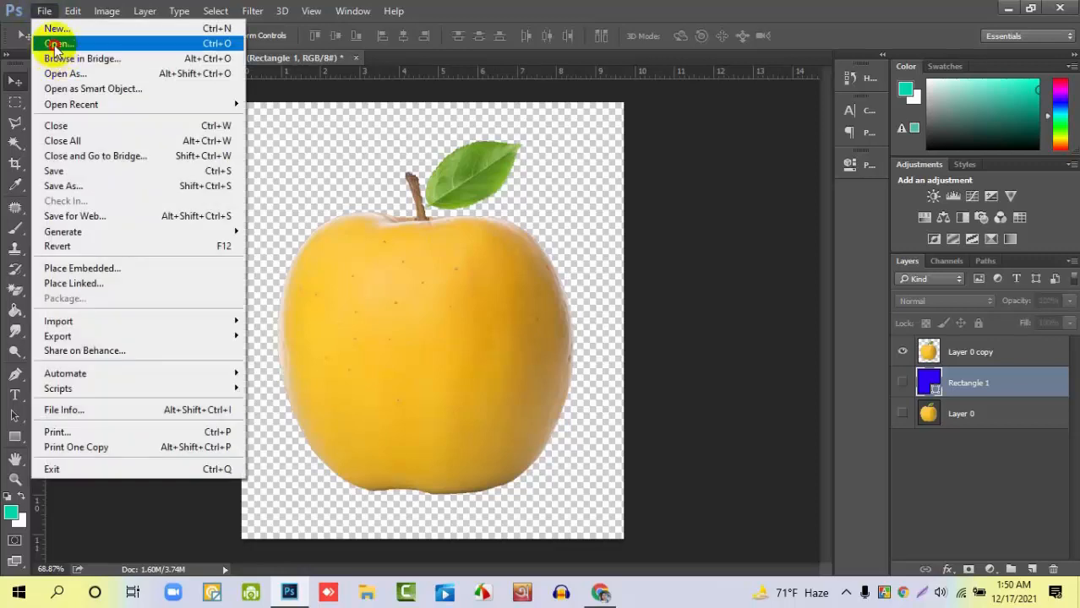
pyautogui.click(56, 44)
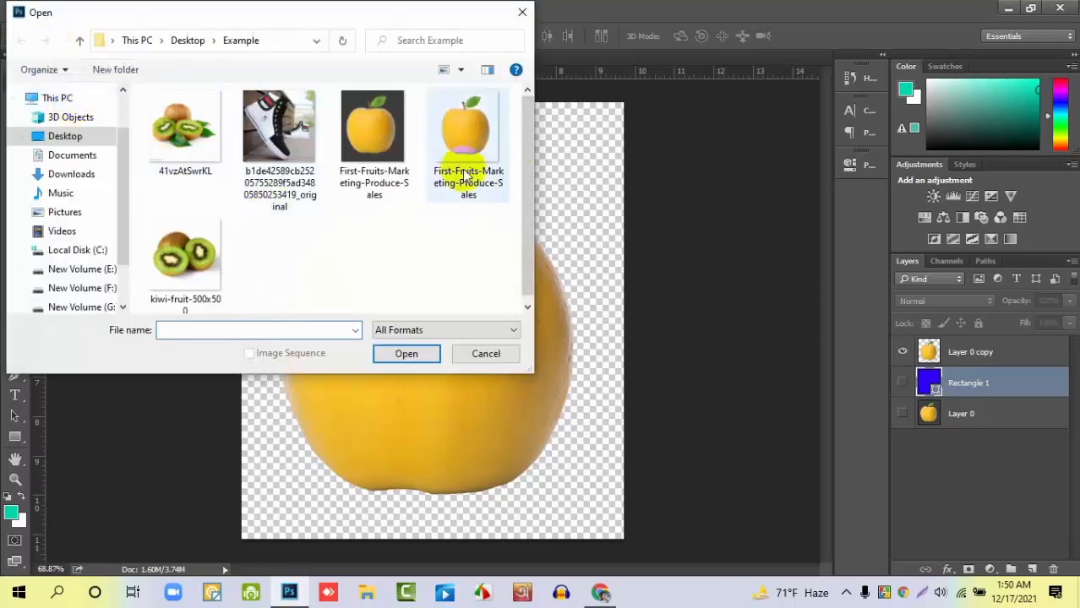
pyautogui.click(41, 136)
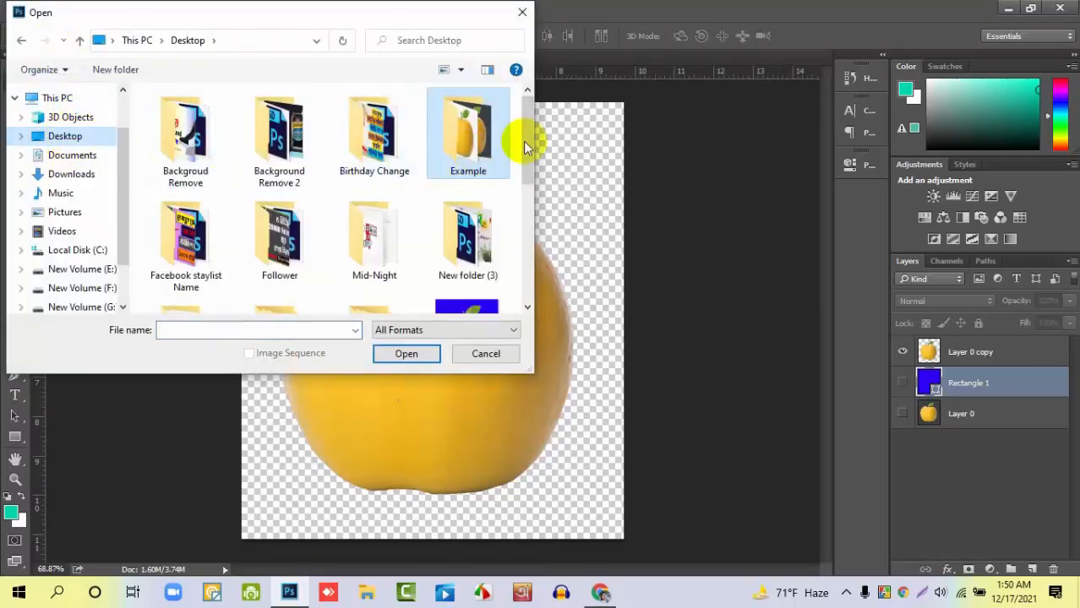
pyautogui.moveTo(528, 151); pyautogui.dragTo(545, 245)
pyautogui.click(183, 210)
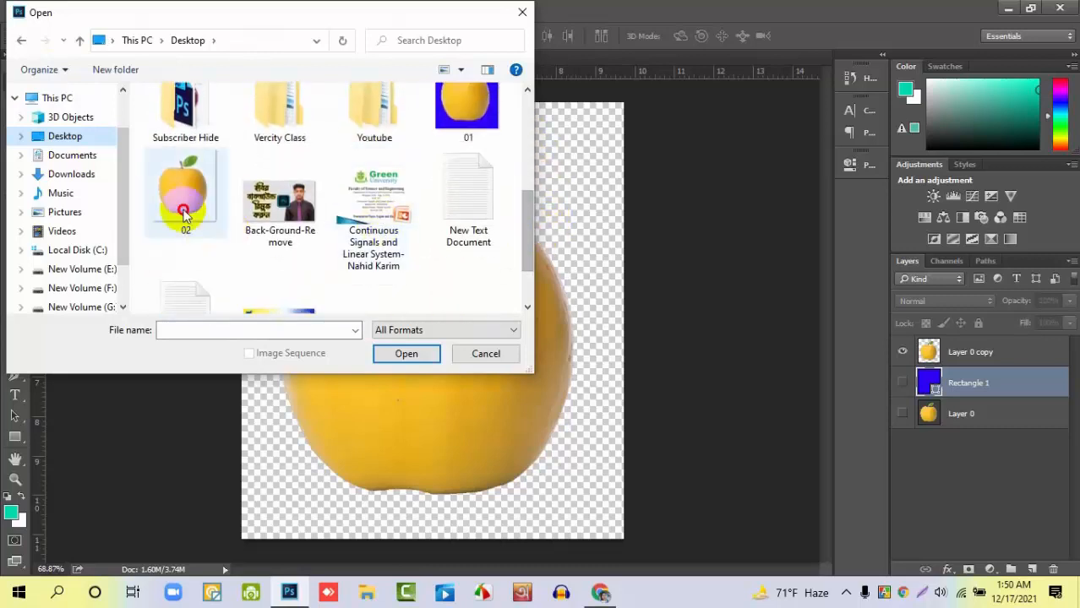
pyautogui.click(404, 355)
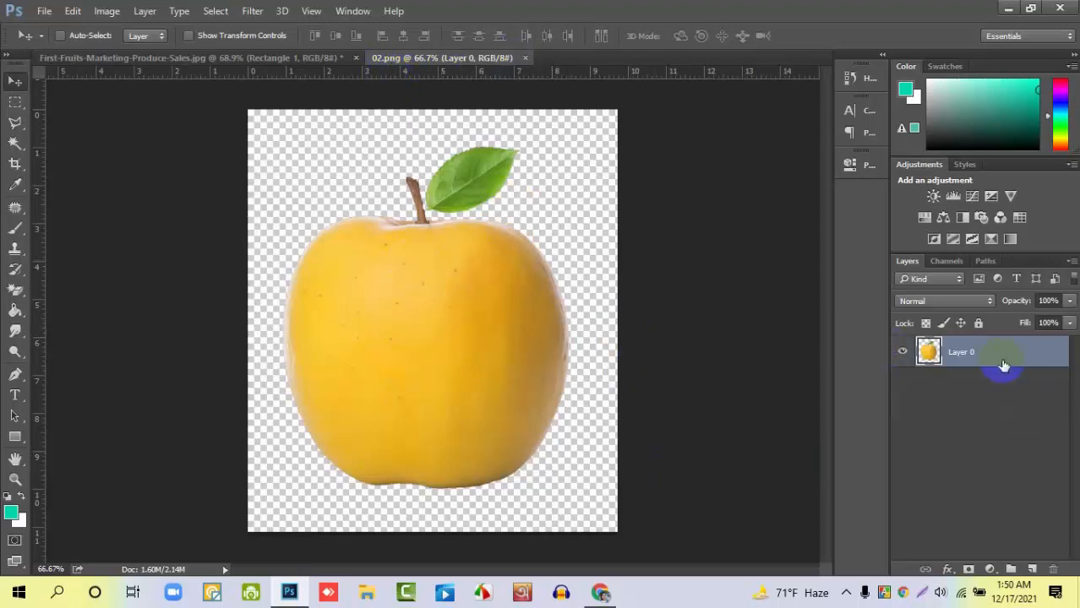
# Add an empty layer beneath the apple's Layer 0 in 02.png and activate the Paint Bucket tool
pyautogui.click(1028, 571)
pyautogui.moveTo(1003, 364); pyautogui.dragTo(999, 395)
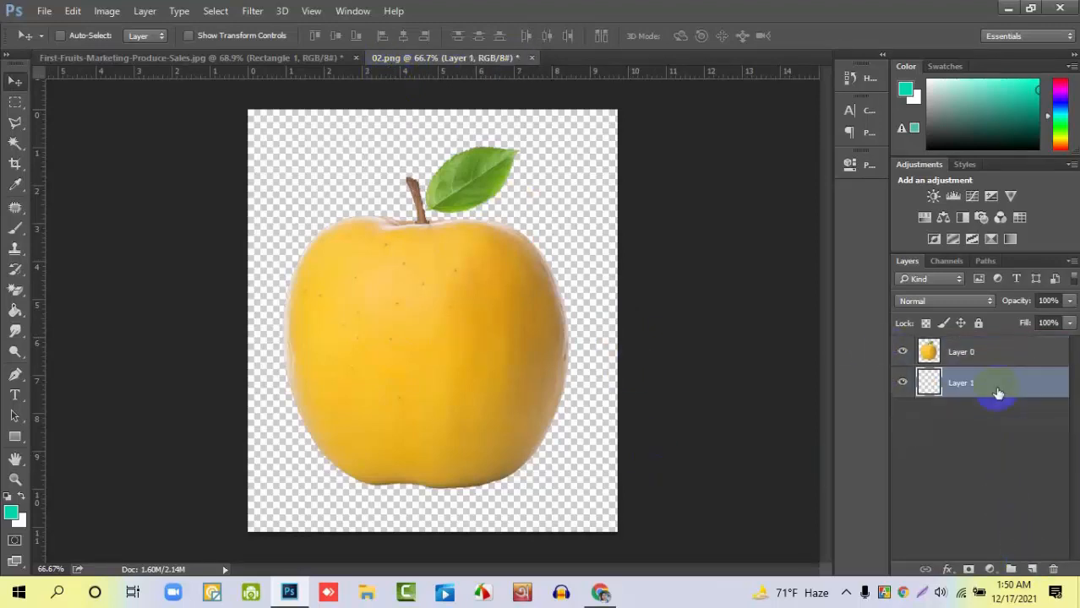
pyautogui.rightClick(14, 309)
pyautogui.click(87, 308)
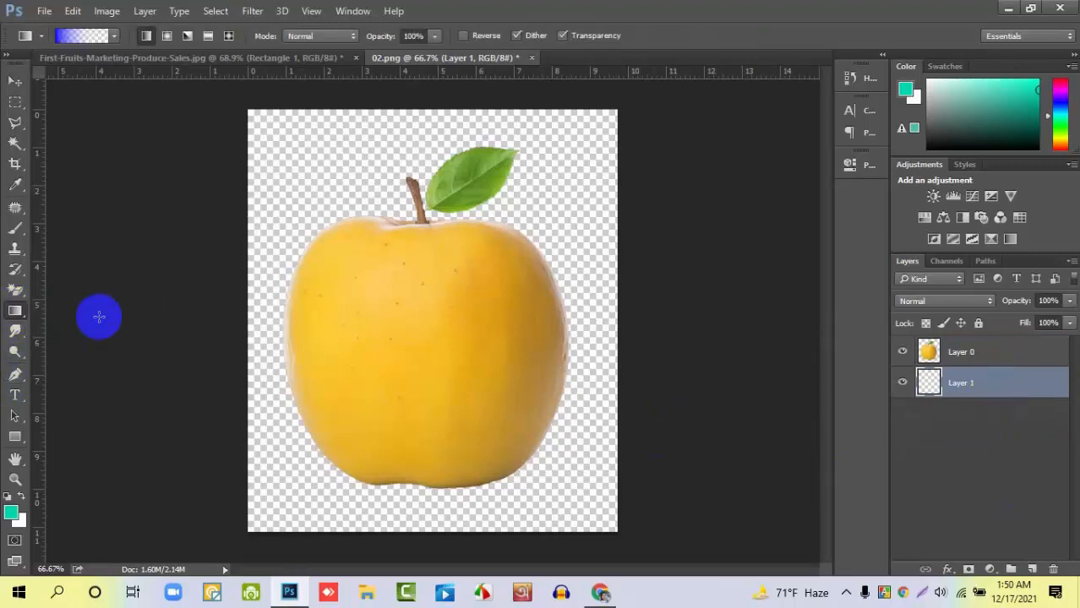
pyautogui.rightClick(14, 309)
pyautogui.click(88, 324)
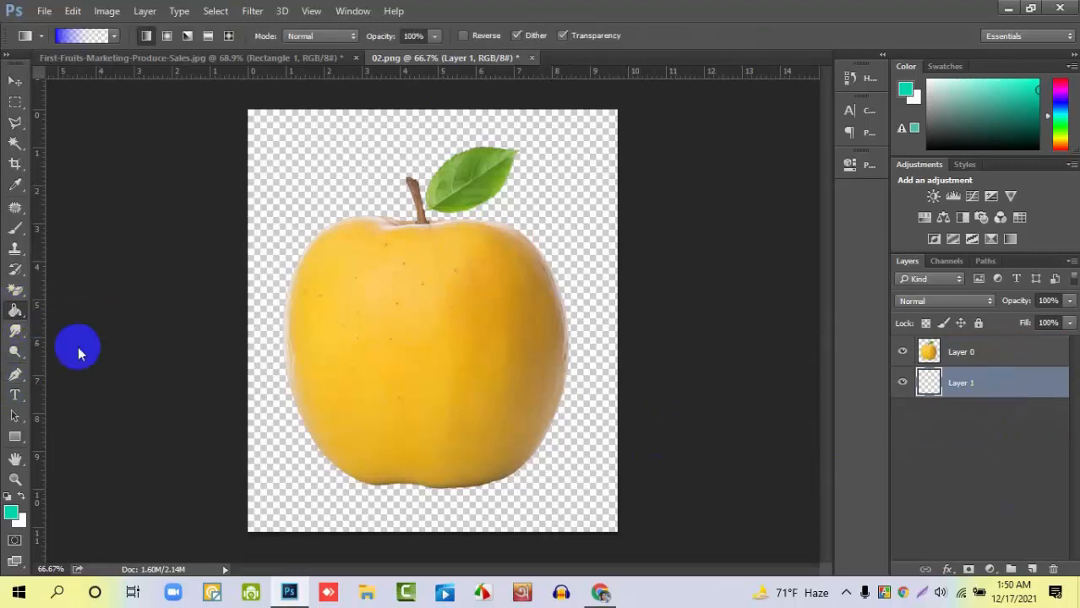
# Set the foreground color to white for filling the empty layer behind the apple
pyautogui.click(8, 517)
pyautogui.moveTo(770, 346); pyautogui.dragTo(787, 244)
pyautogui.click(1020, 272)
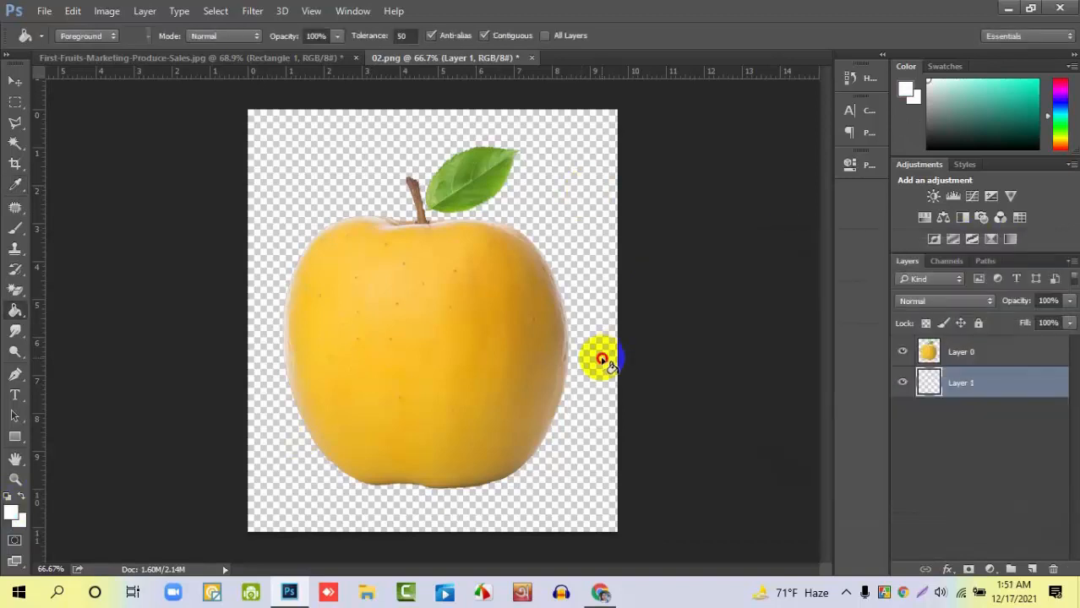
# Fill the empty layer behind the apple with white, and close 02.png without saving the changes
pyautogui.click(605, 363)
pyautogui.click(14, 81)
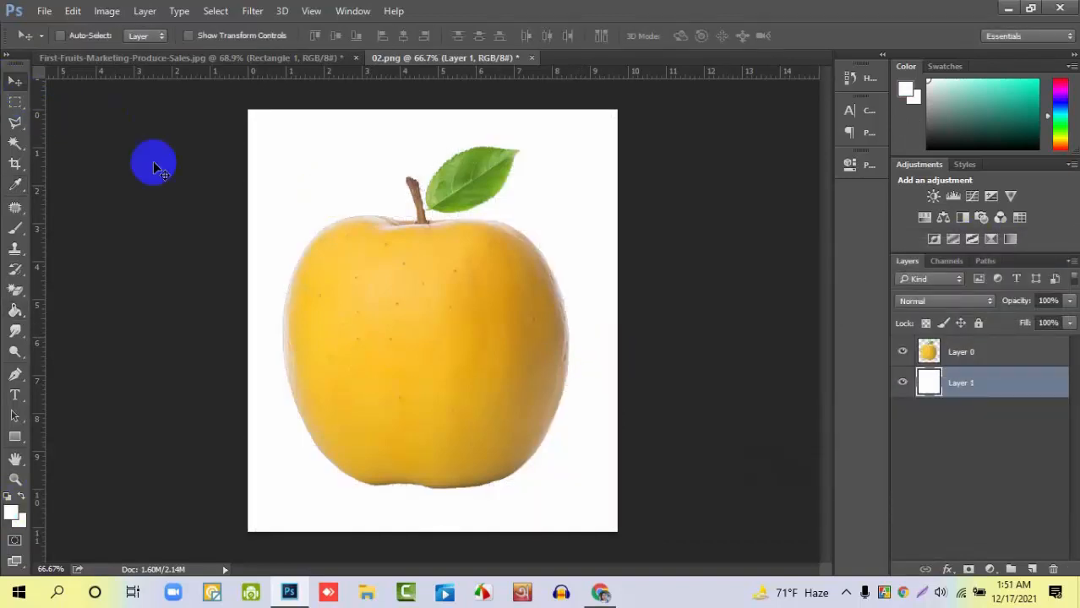
pyautogui.click(532, 57)
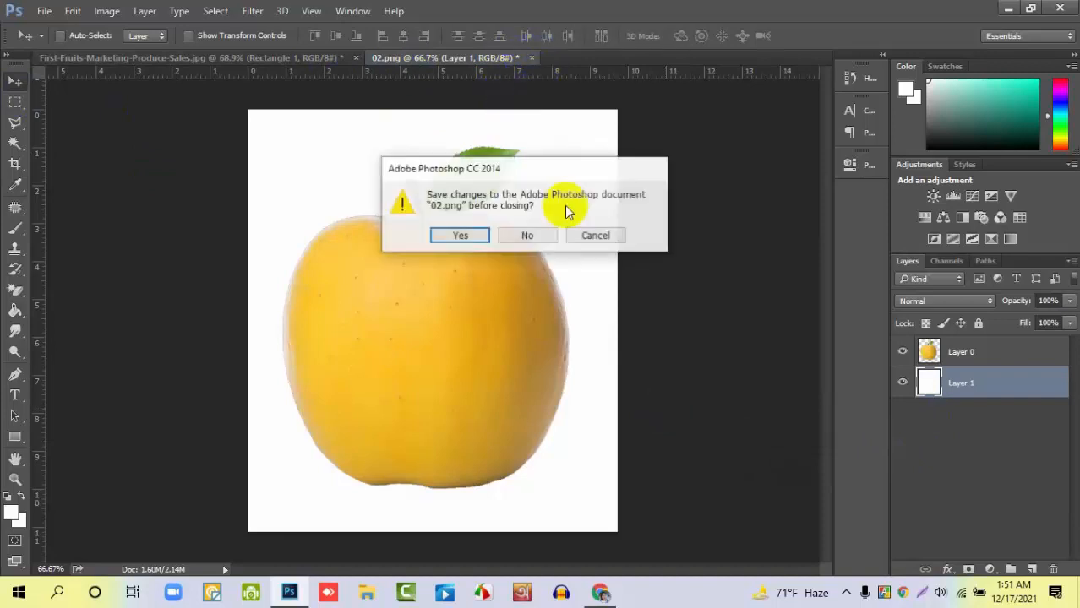
pyautogui.click(520, 234)
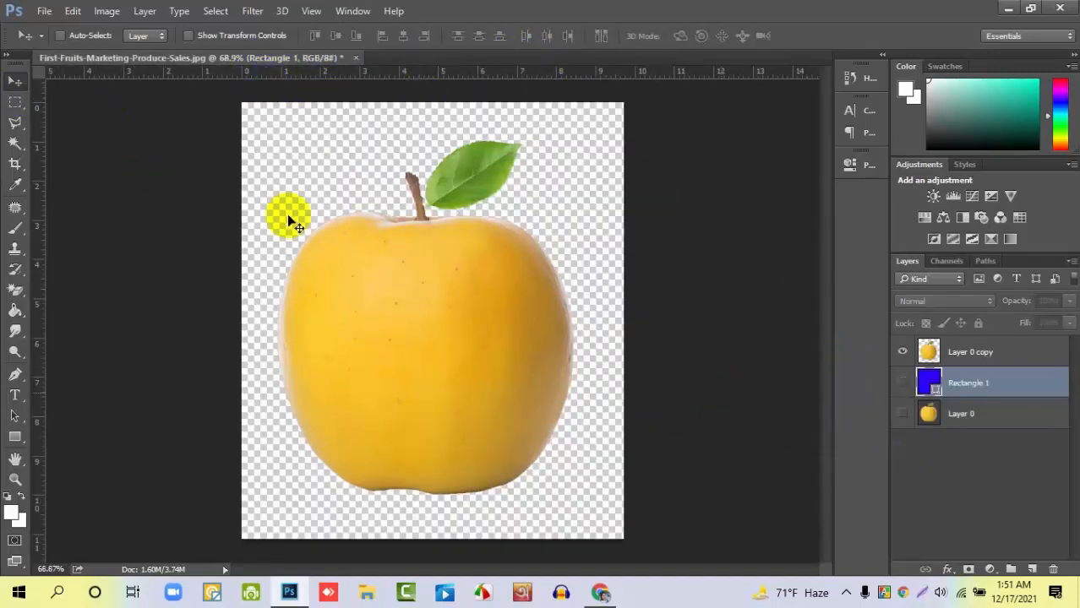
# Show the blue Rectangle 1 layer and save the layered document to the Desktop as 01 in Photoshop PSD format with Maximize Compatibility
pyautogui.click(902, 384)
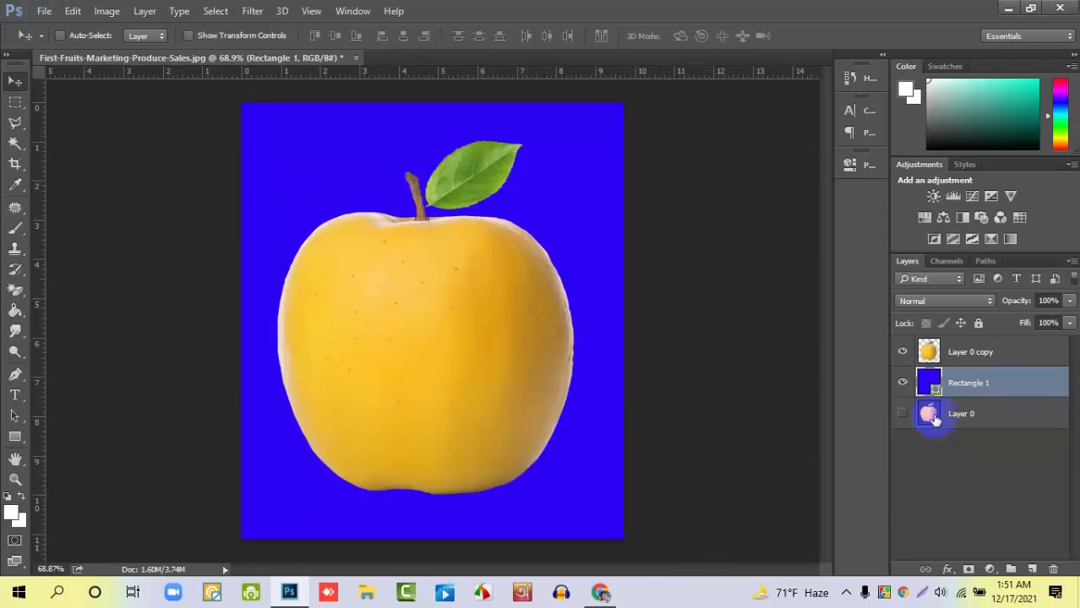
pyautogui.click(44, 11)
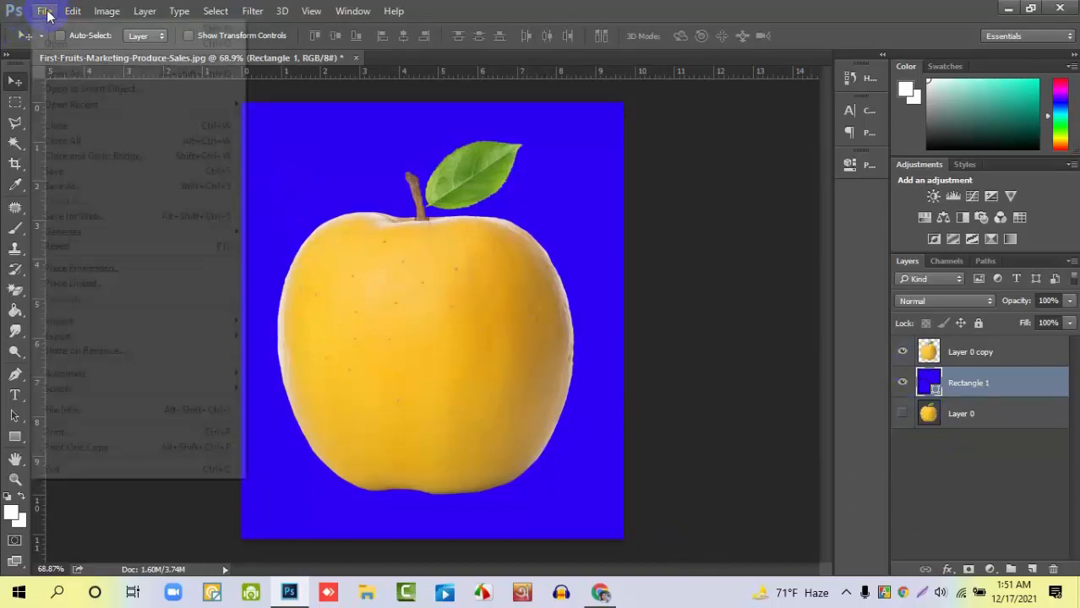
pyautogui.click(61, 186)
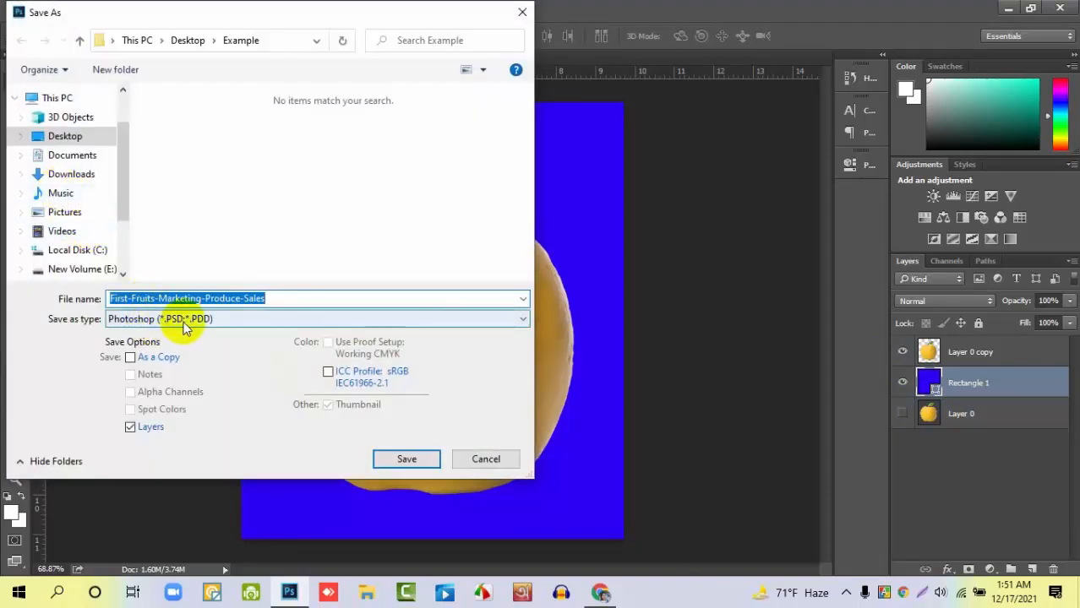
pyautogui.click(162, 320)
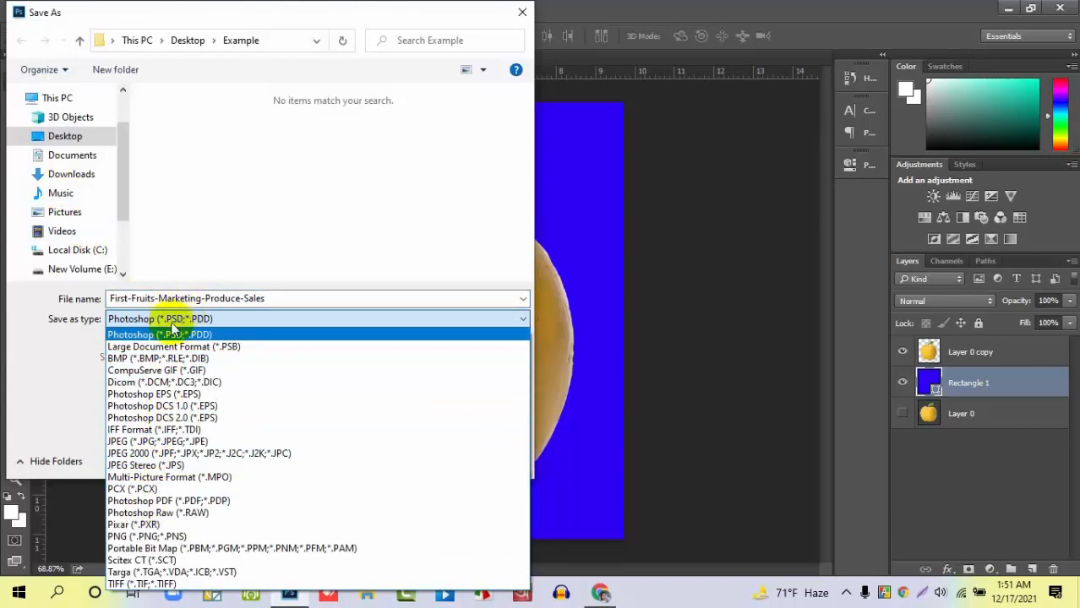
pyautogui.click(187, 324)
pyautogui.click(41, 146)
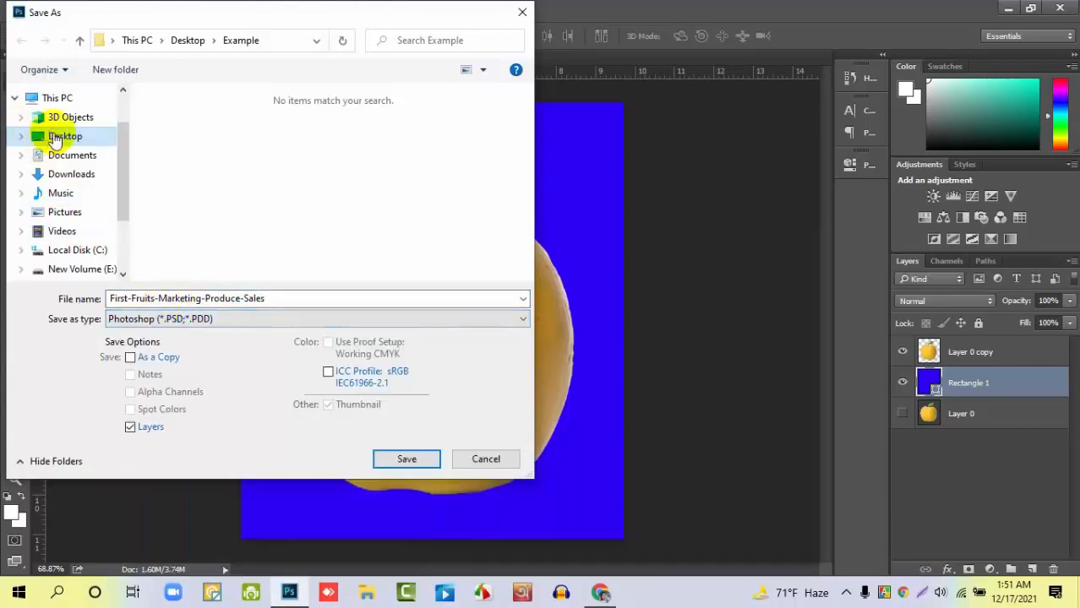
pyautogui.click(292, 299)
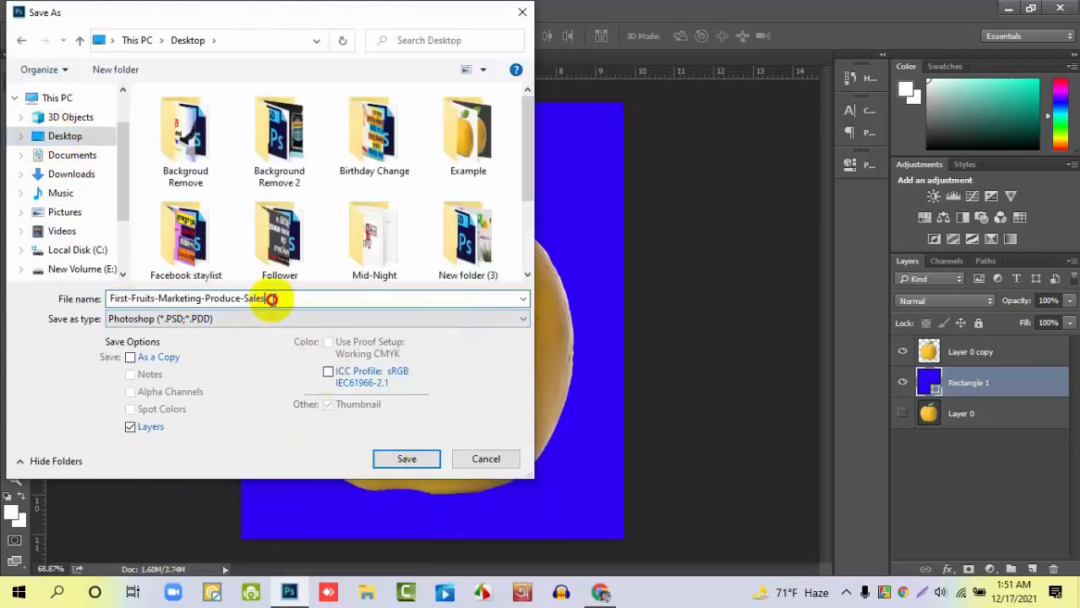
pyautogui.moveTo(272, 298); pyautogui.dragTo(107, 299)
pyautogui.write('01')
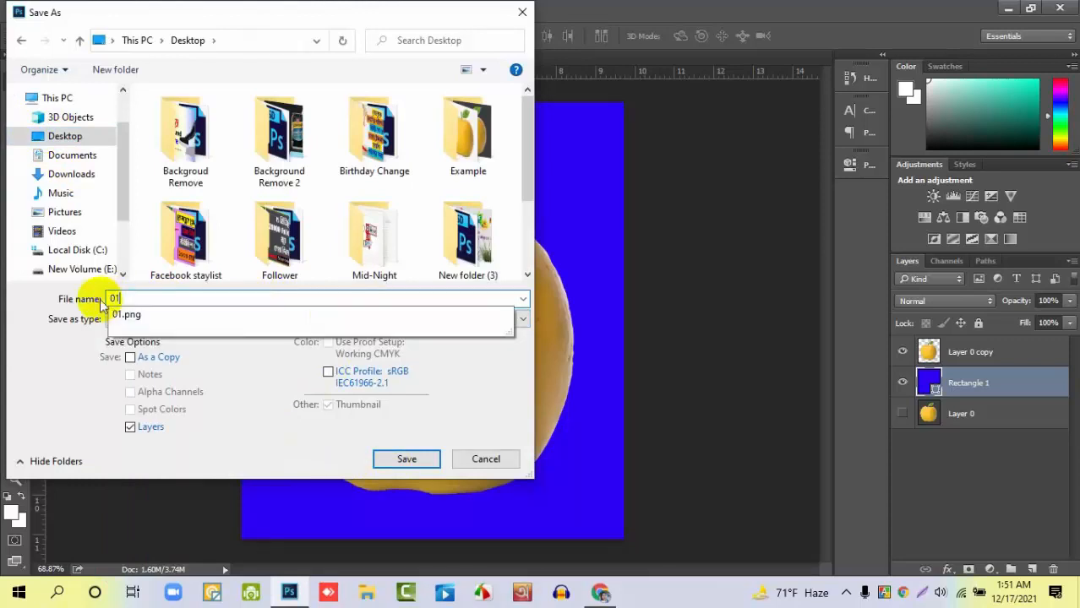
pyautogui.click(409, 457)
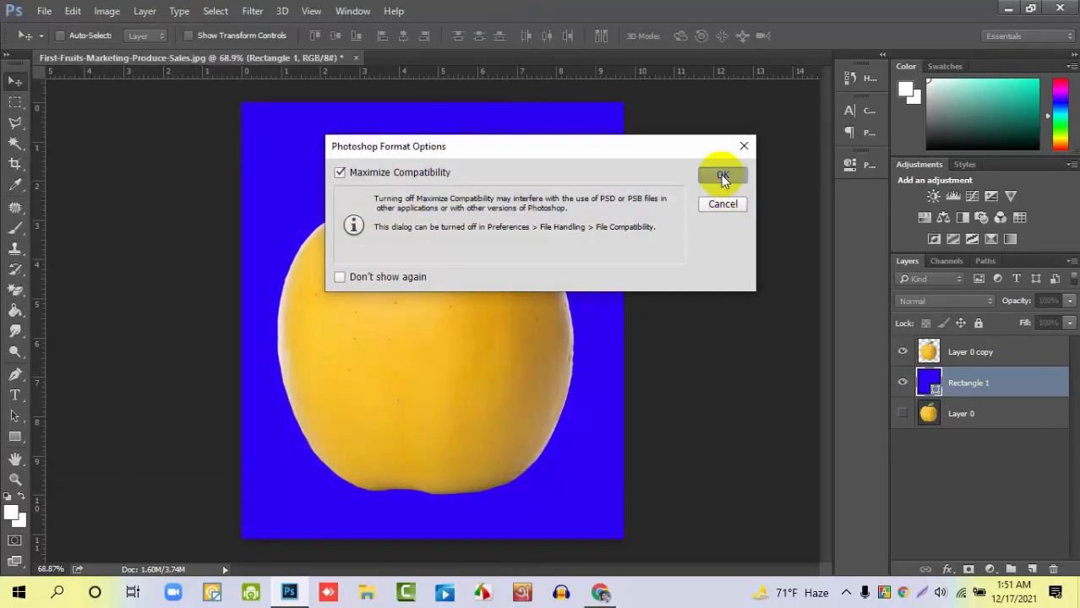
pyautogui.click(722, 177)
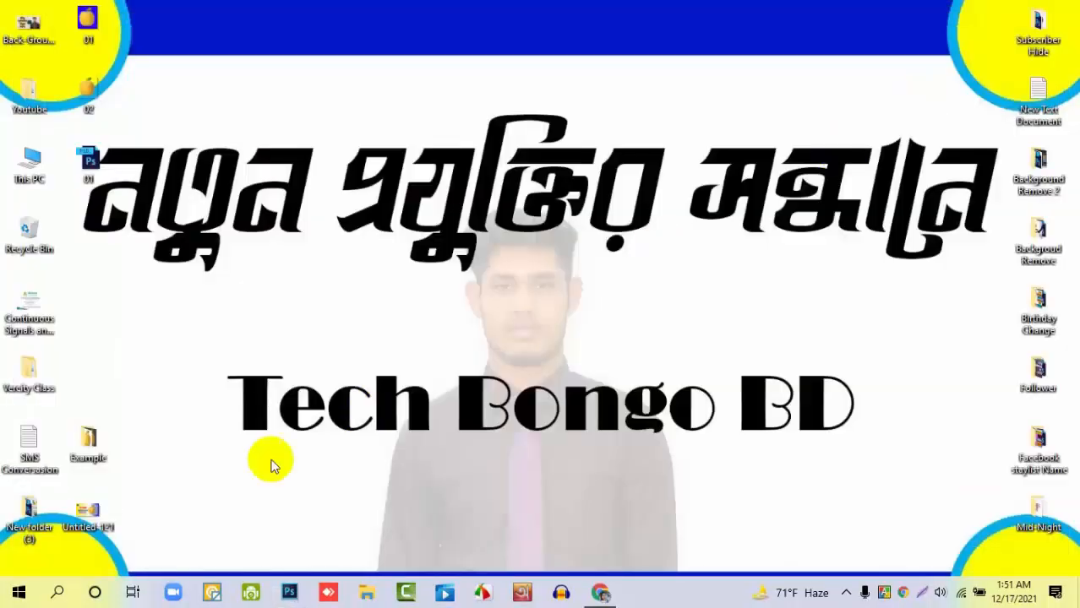
# Leave the document window and reopen the saved 01 PSD file from the desktop
pyautogui.click(423, 257)
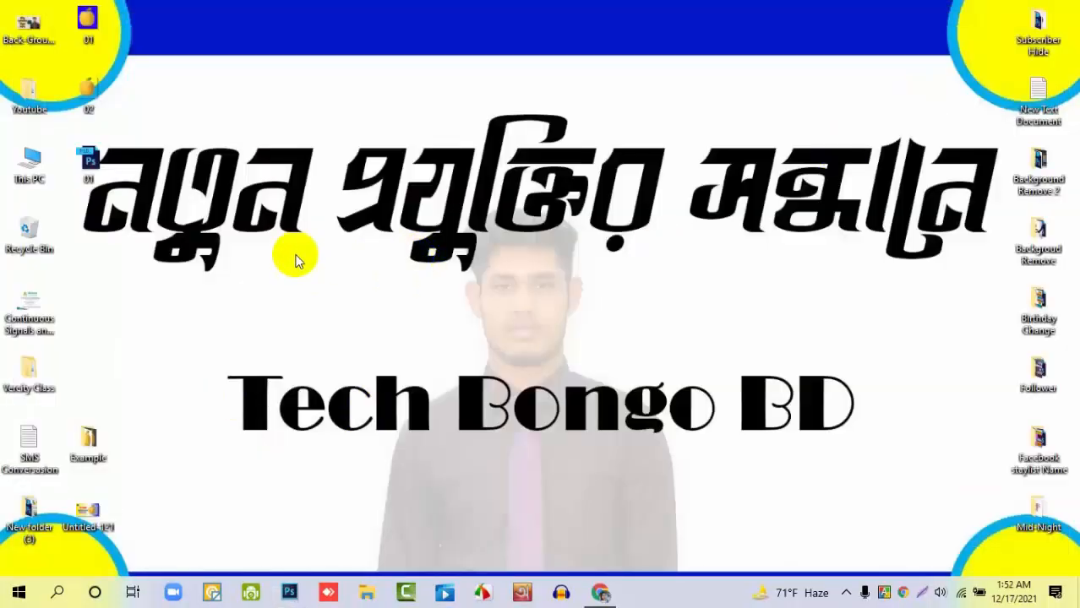
pyautogui.doubleClick(96, 168)
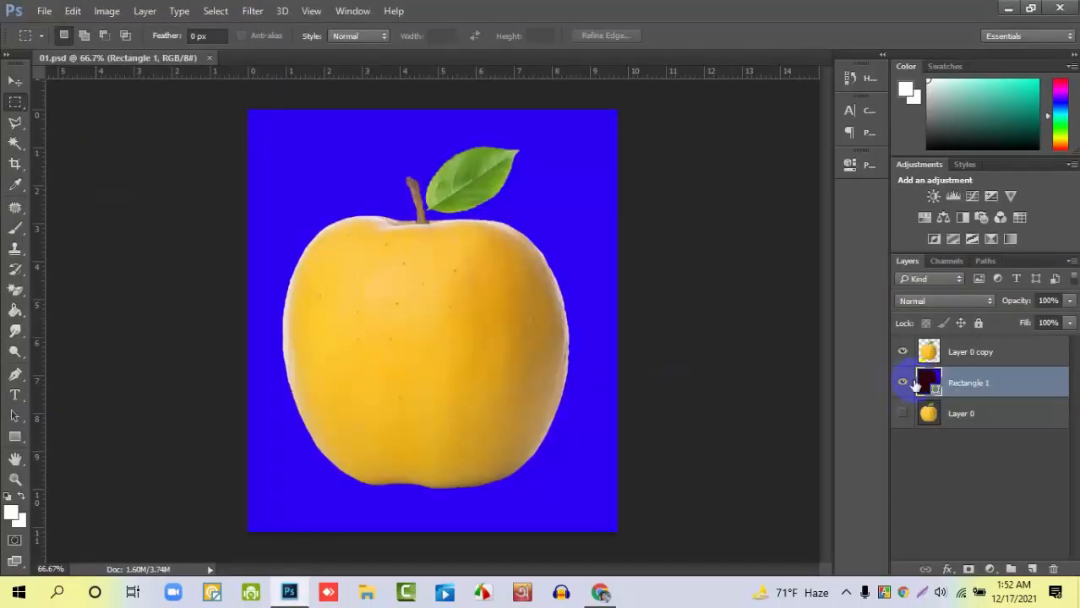
# Hide the blue Rectangle 1 layer, set the foreground color to orange ffa200 and try to fill the background with the Paint Bucket
pyautogui.click(902, 383)
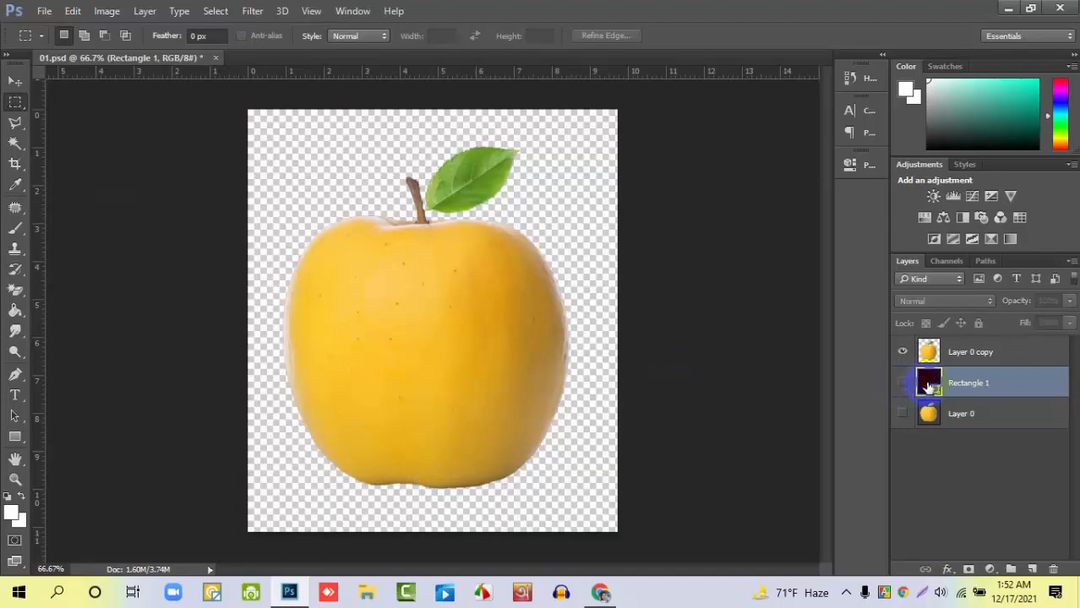
pyautogui.moveTo(16, 311); pyautogui.dragTo(49, 333)
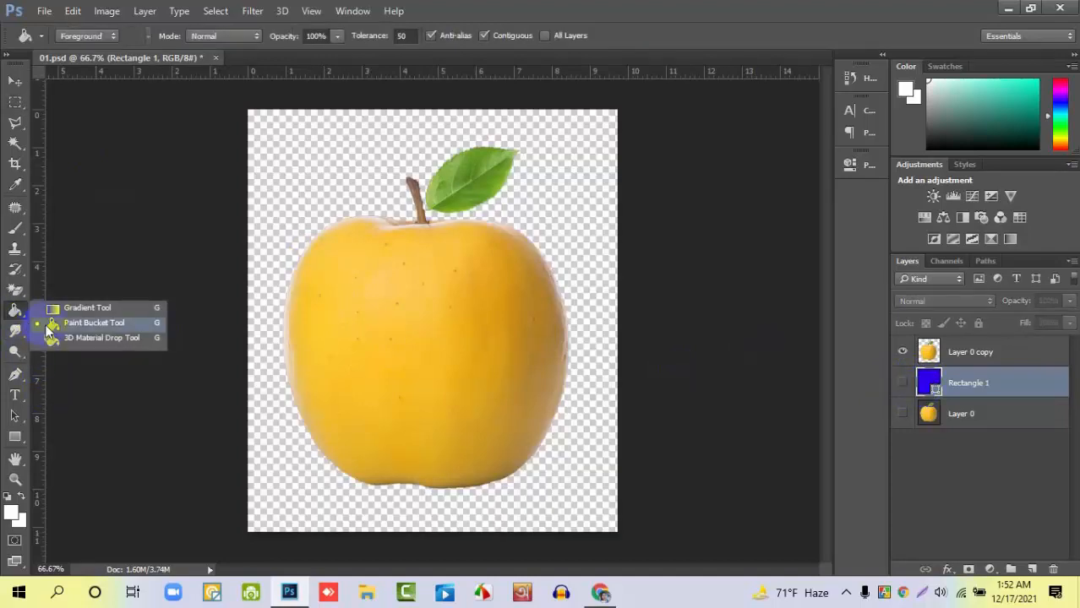
pyautogui.click(11, 513)
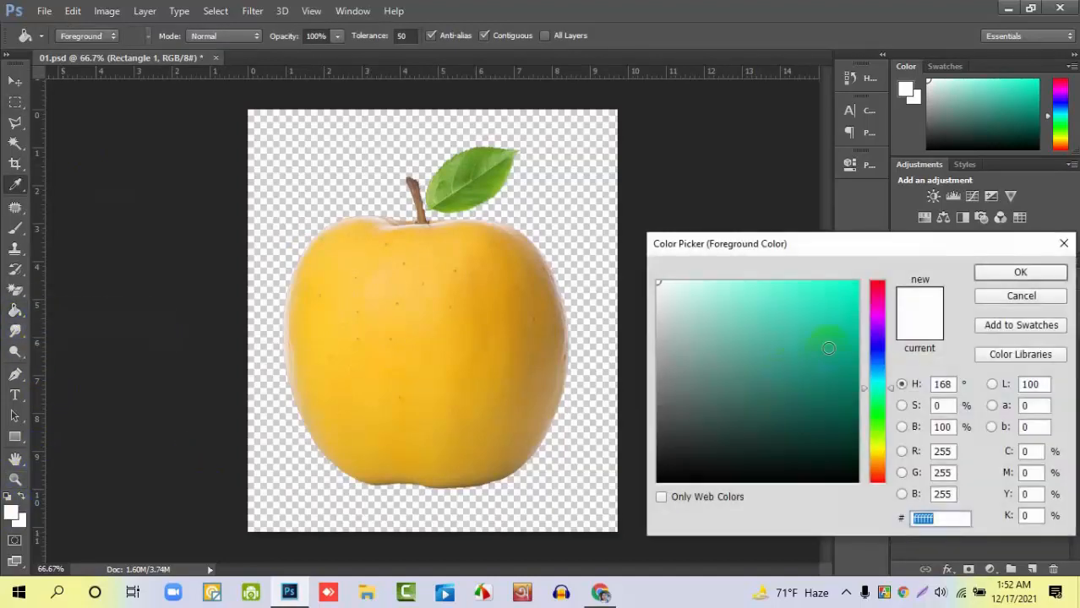
pyautogui.click(878, 452)
pyautogui.click(776, 380)
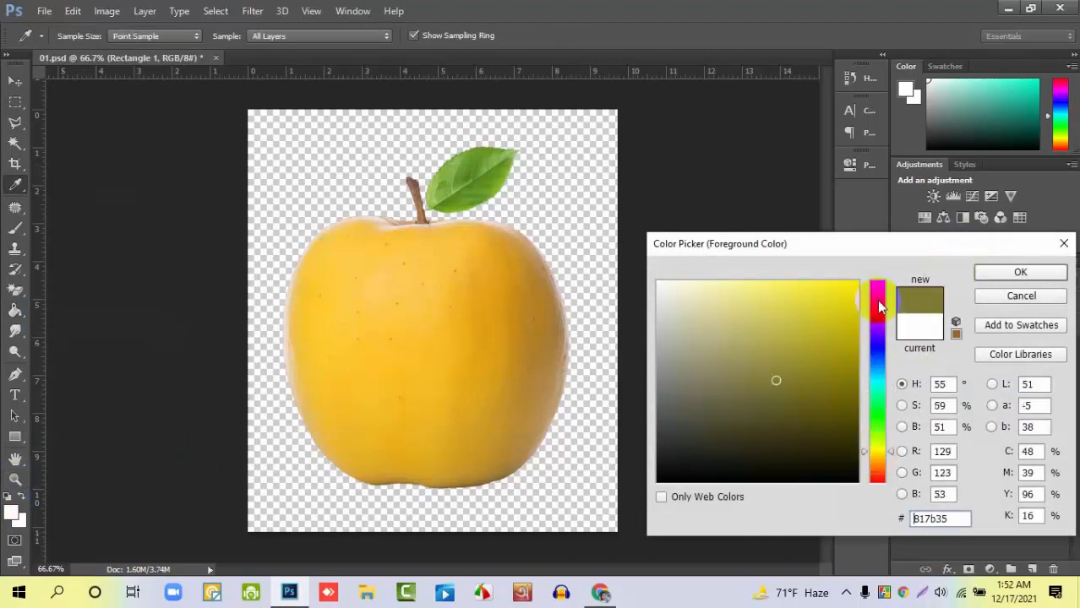
pyautogui.click(877, 461)
pyautogui.moveTo(827, 345); pyautogui.dragTo(857, 282)
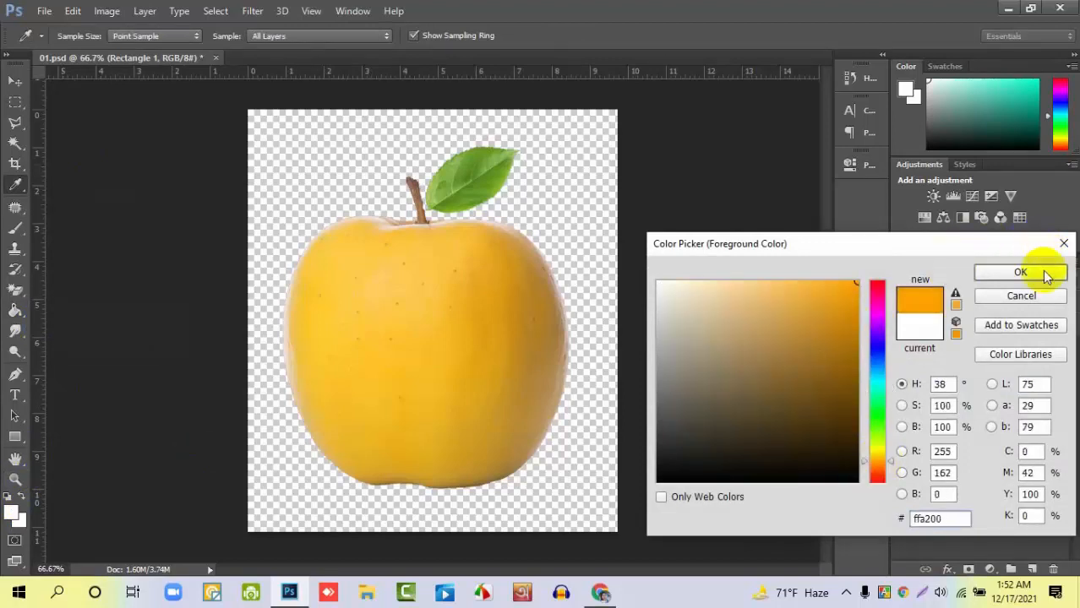
pyautogui.click(1046, 276)
pyautogui.click(585, 427)
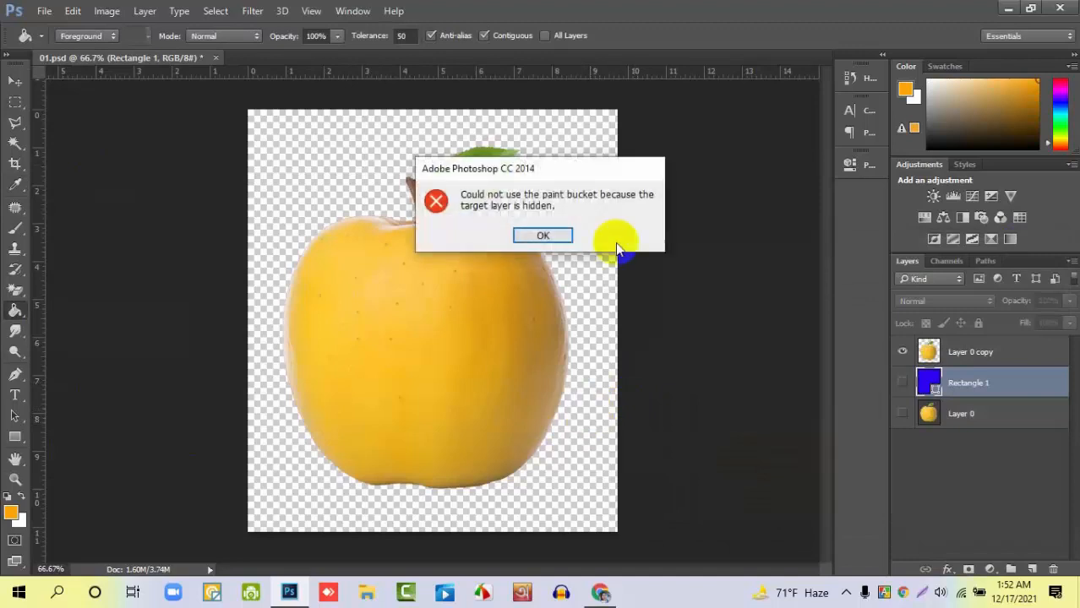
pyautogui.click(523, 234)
# Show the Rectangle 1 layer again, change its solid fill color to bright orange and switch to the Move tool
pyautogui.click(972, 351)
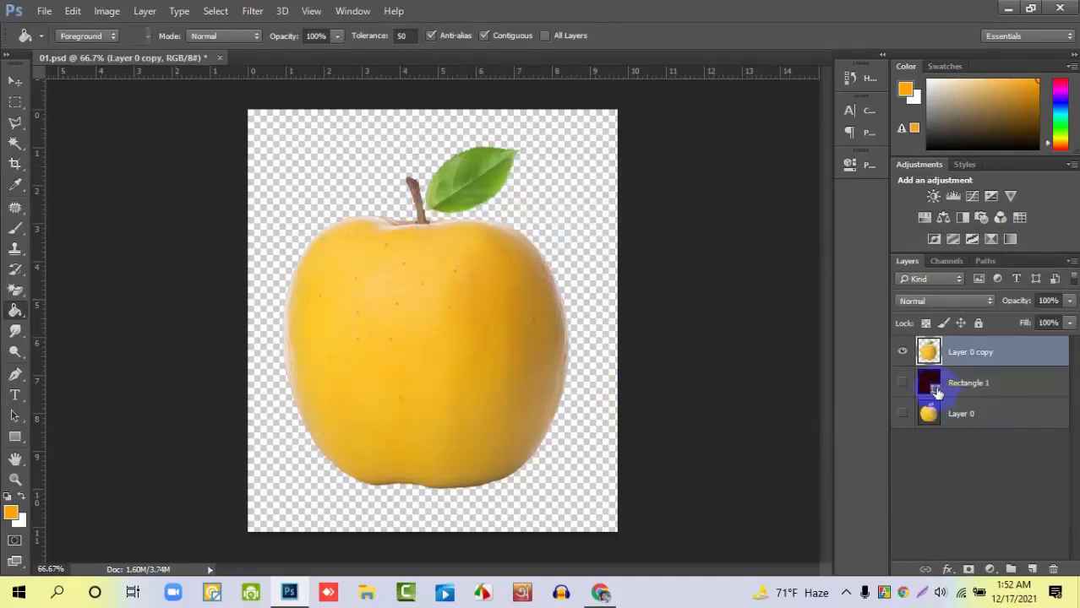
pyautogui.click(902, 382)
pyautogui.doubleClick(935, 393)
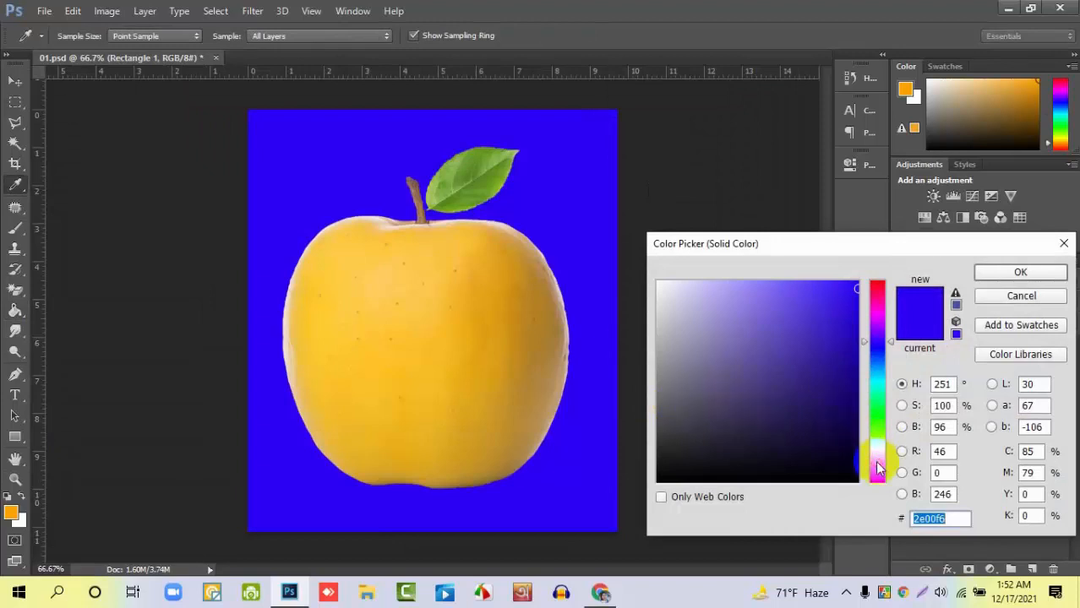
pyautogui.click(878, 462)
pyautogui.click(857, 282)
pyautogui.click(976, 274)
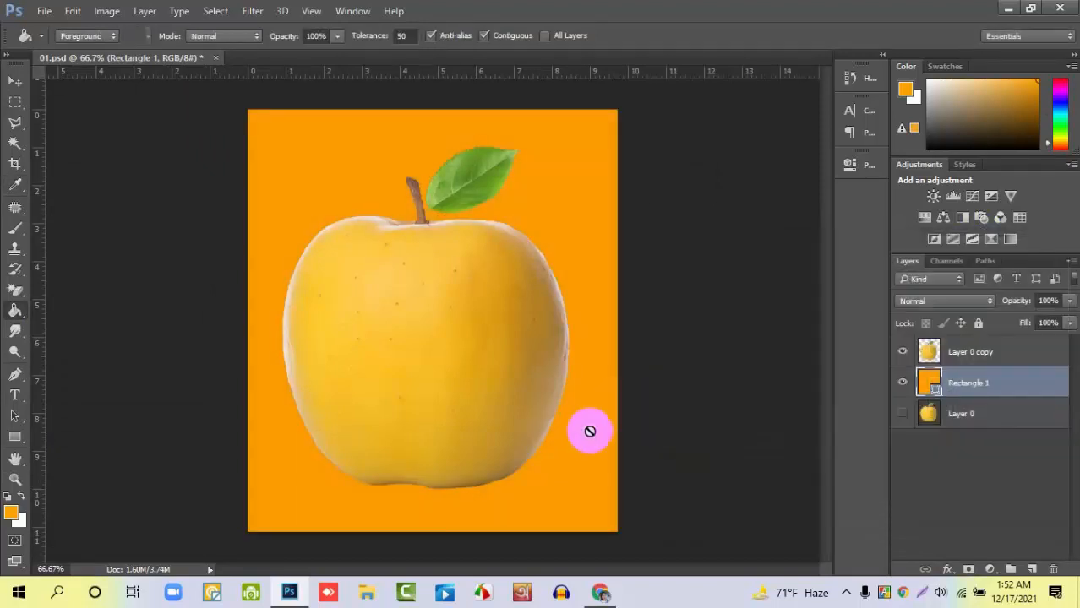
pyautogui.click(13, 82)
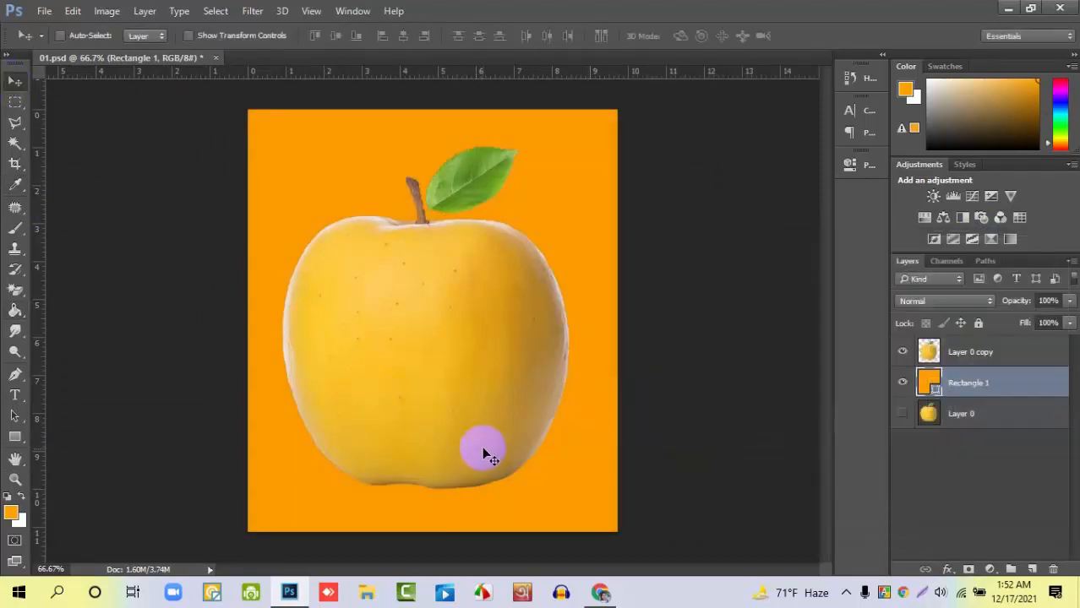